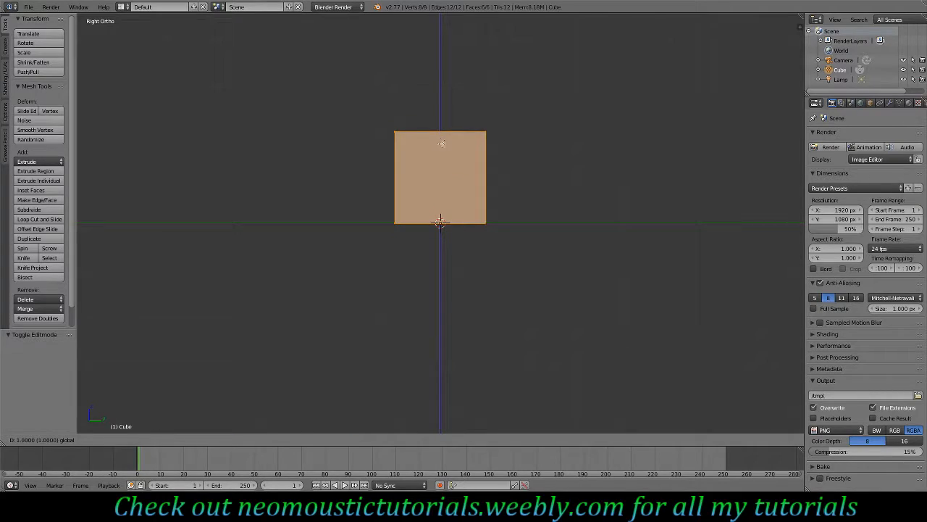
scroll(438, 212, up, 4)
shift+scroll(444, 242, up, 7)
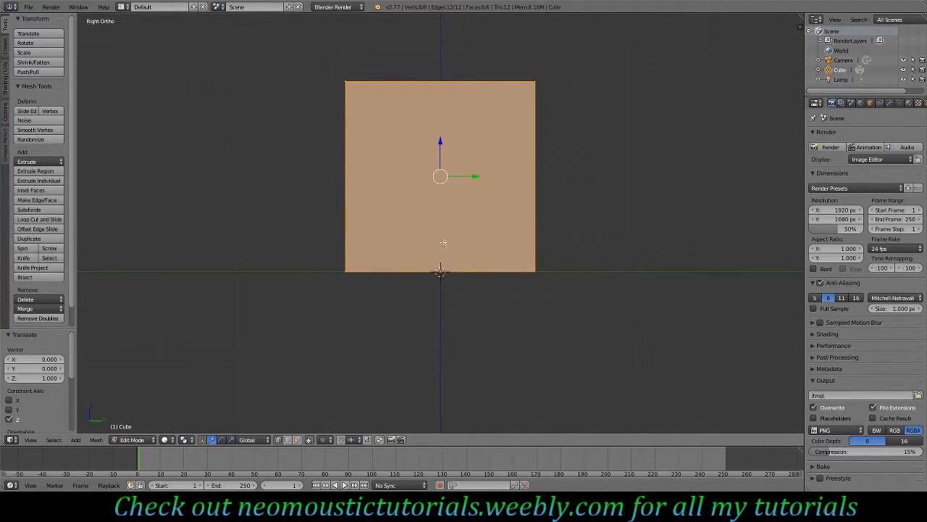
key(s)
key(x)
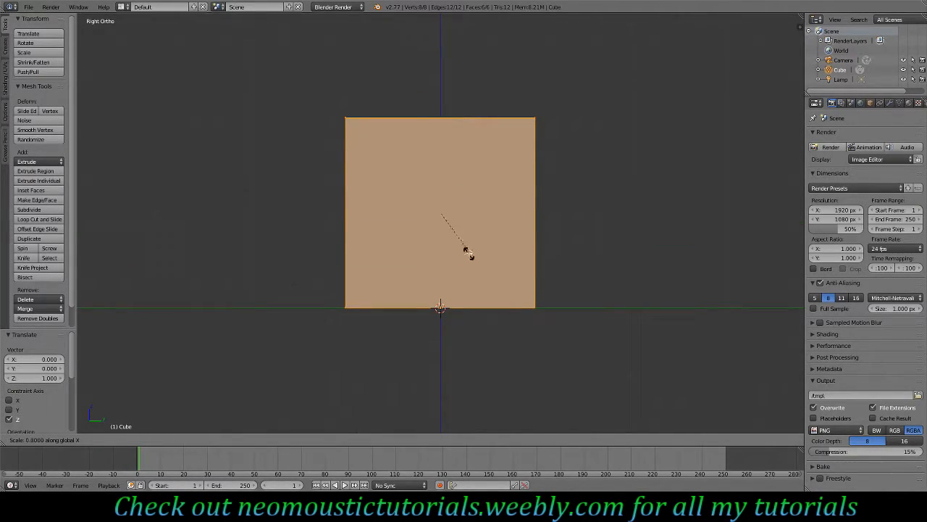
right_click(474, 254)
key(s)
key(y)
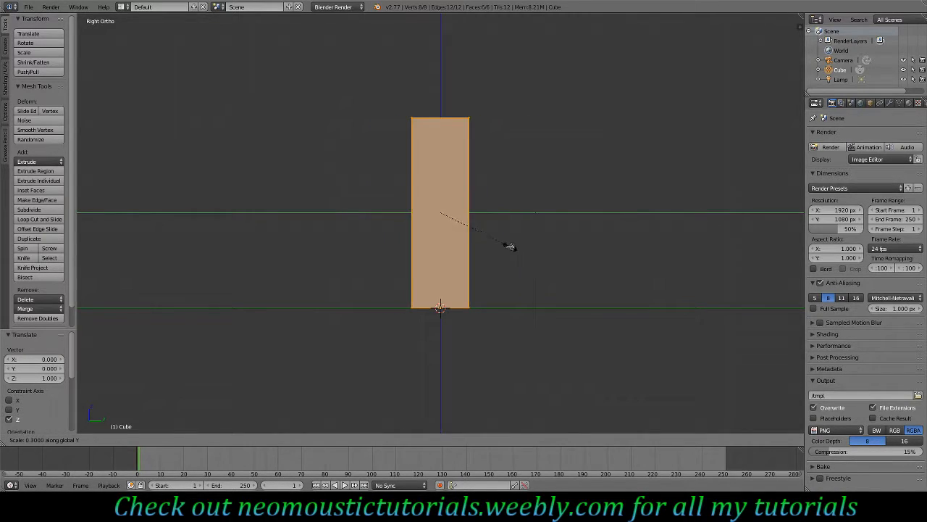
right_click(462, 217)
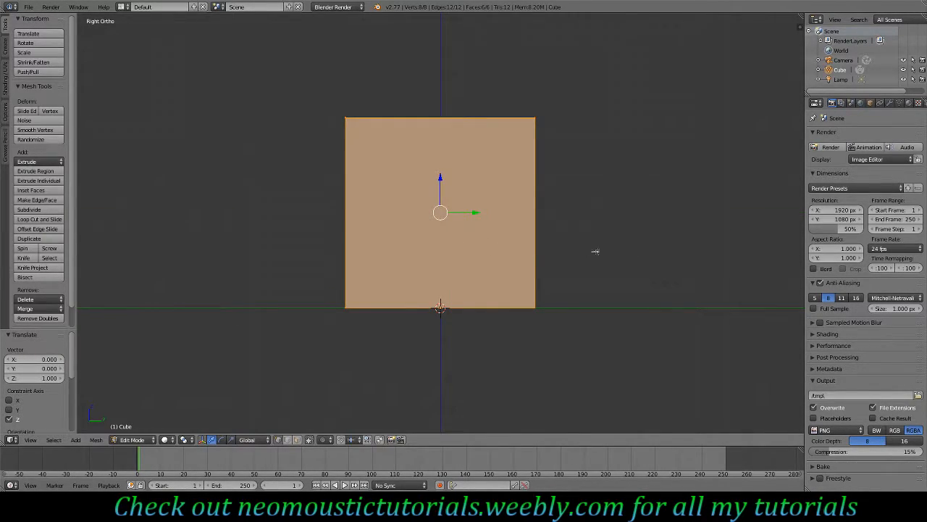
key(s)
right_click(554, 243)
Scale the cube's mesh along Y by 0.1 and again by 0.2 to form a thin upright panel.
key(s)
key(y)
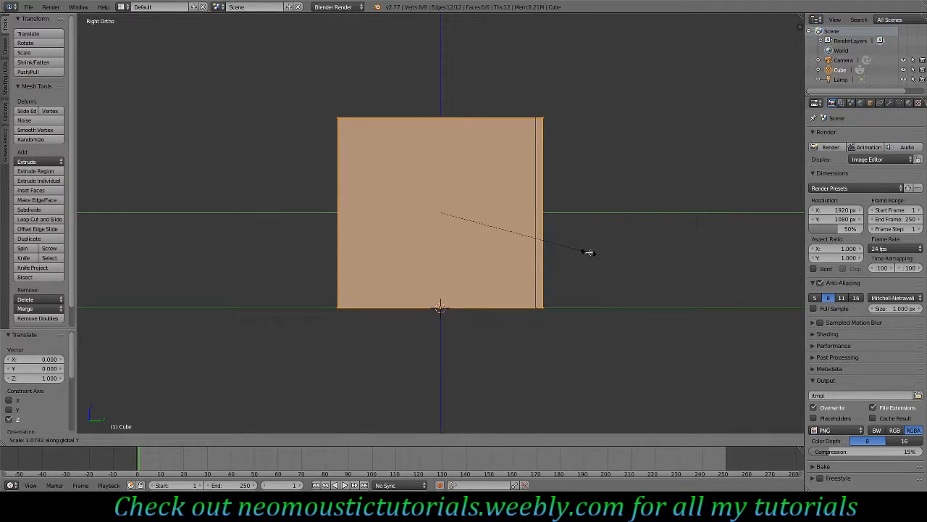
click(457, 208)
shift+scroll(466, 242, up, 8)
scroll(469, 254, up, 8)
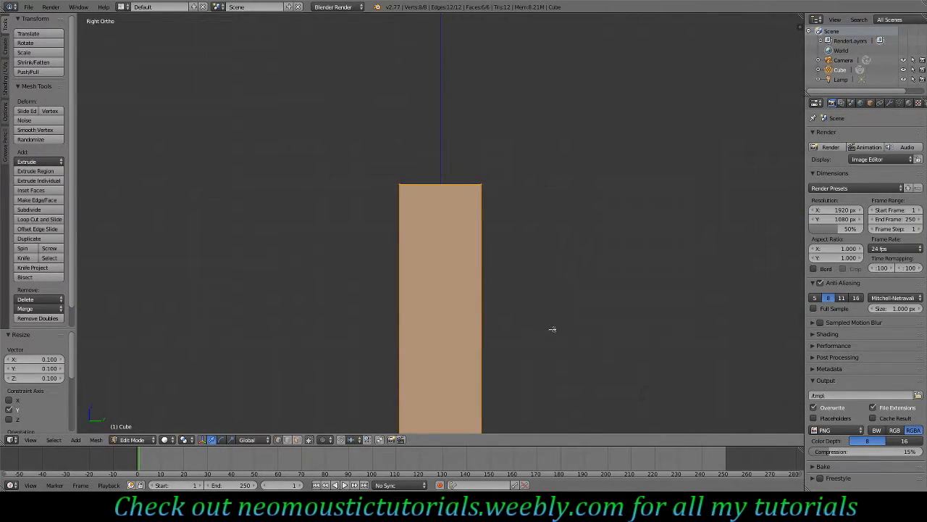
key(s)
key(y)
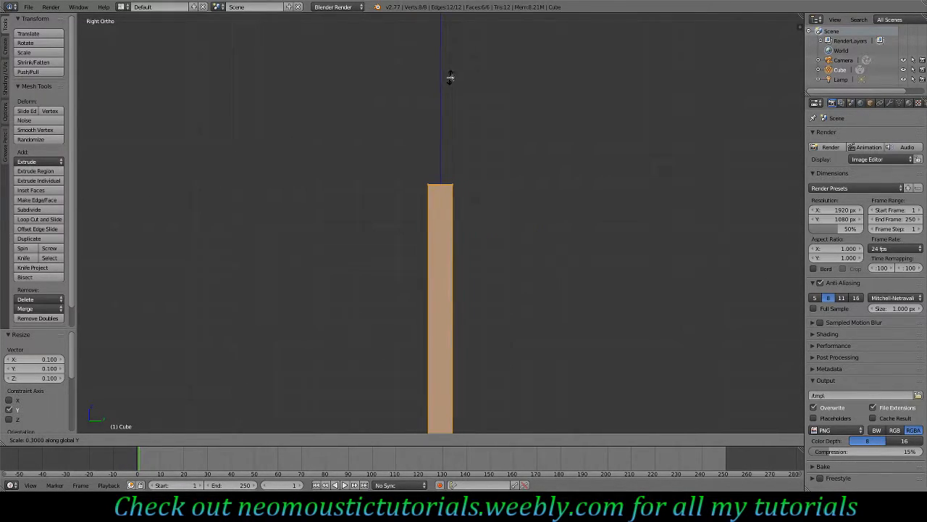
click(453, 131)
Examine the thin panel from several angles and straight from the front in Object Mode.
middle_drag(434, 175, 419, 193)
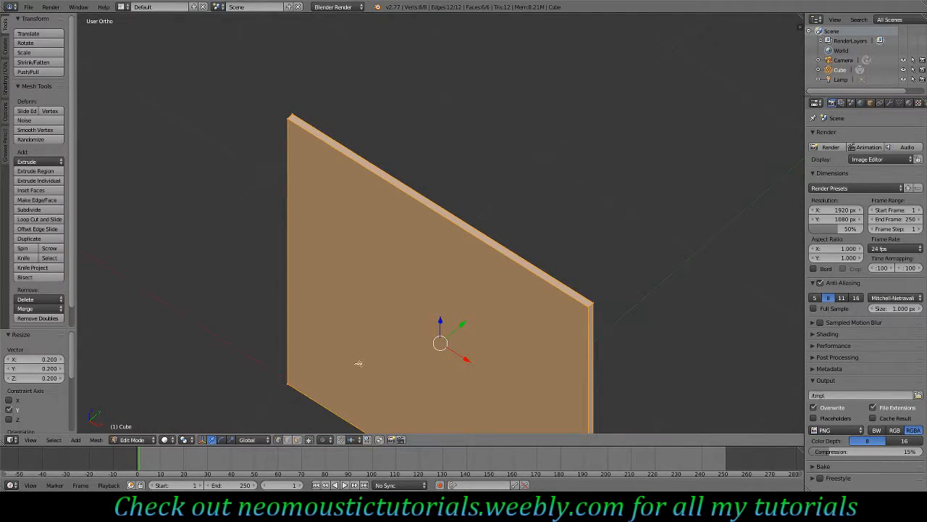
middle_drag(393, 319, 459, 296)
scroll(460, 296, down, 4)
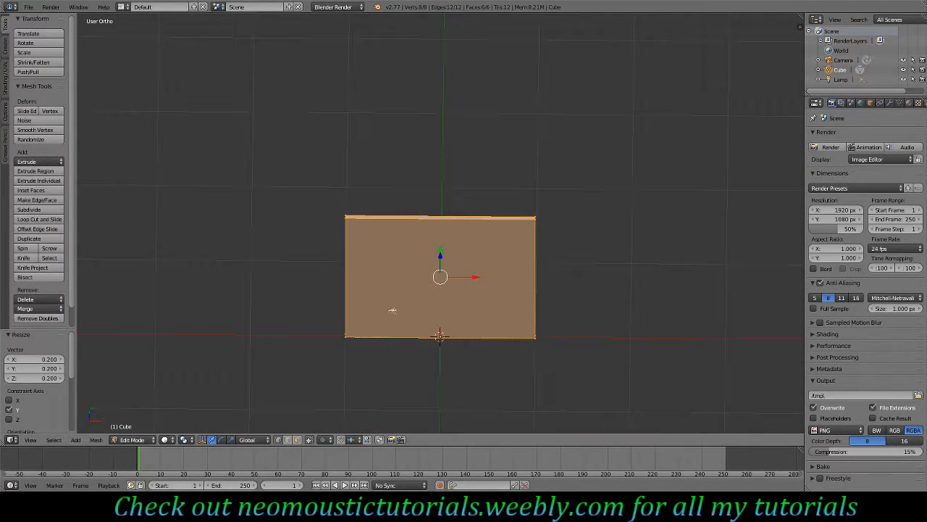
key(Tab)
middle_drag(515, 290, 455, 253)
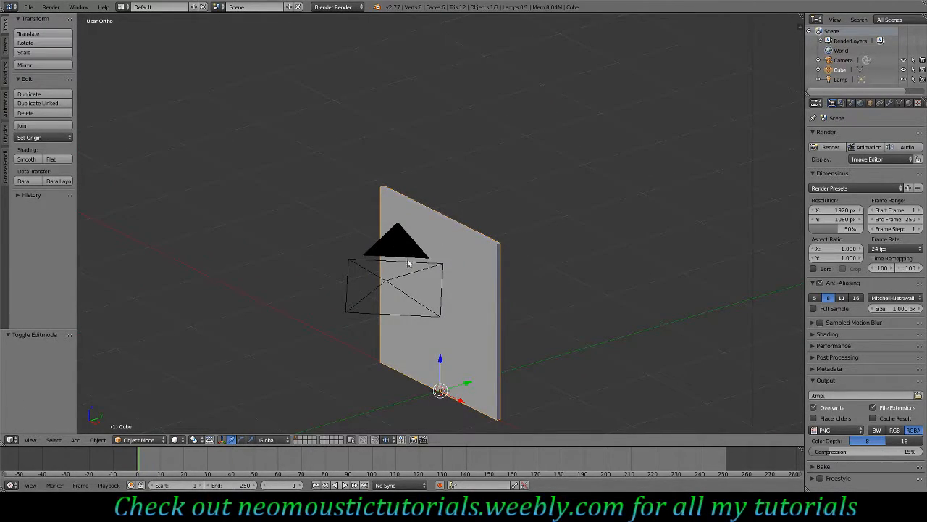
middle_drag(416, 295, 457, 241)
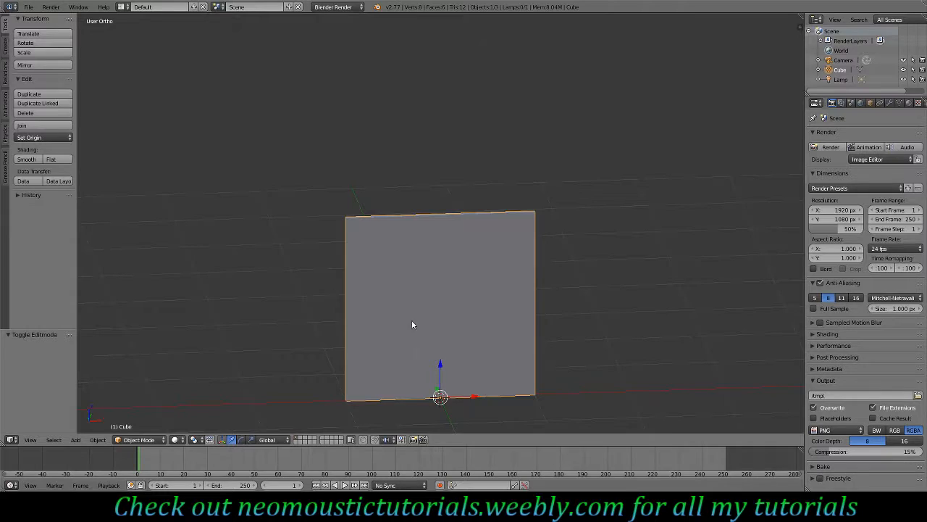
middle_drag(509, 308, 459, 304)
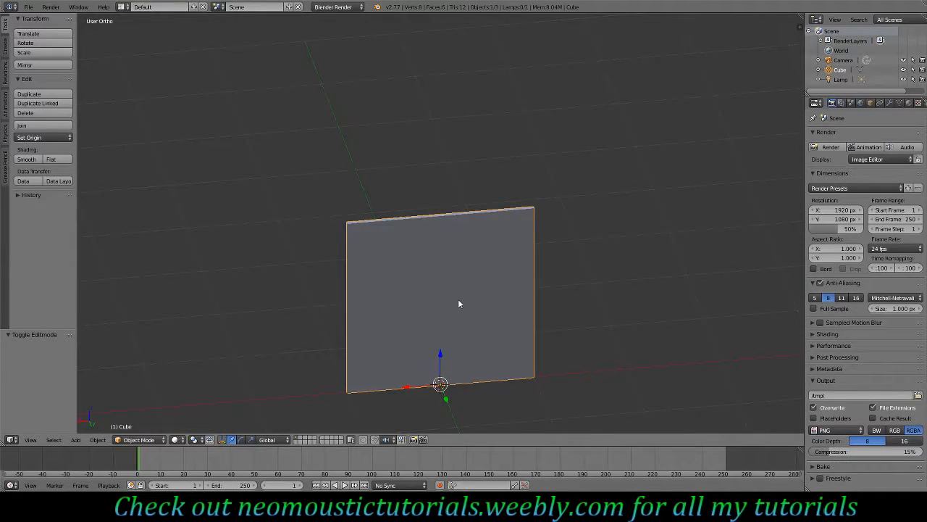
key(KP_1)
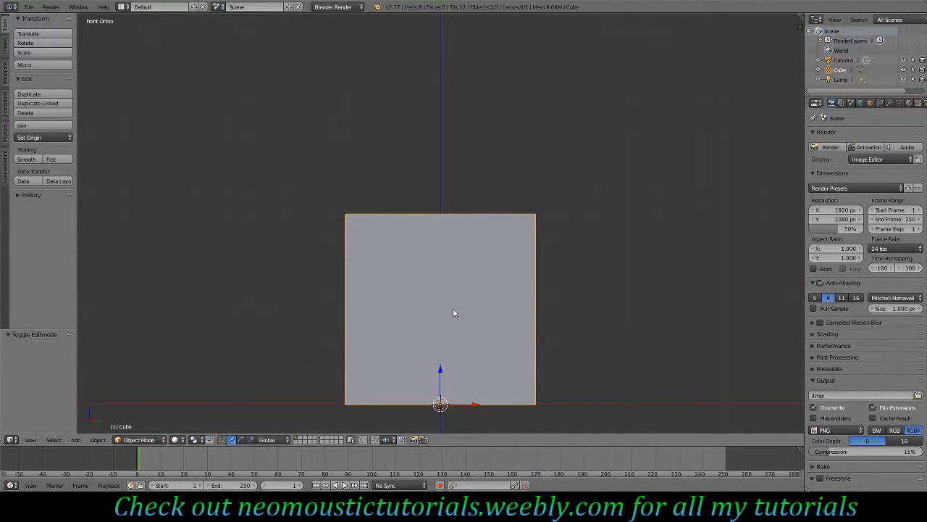
shift+scroll(444, 295, down, 8)
scroll(435, 317, up, 4)
shift+scroll(435, 317, down, 6)
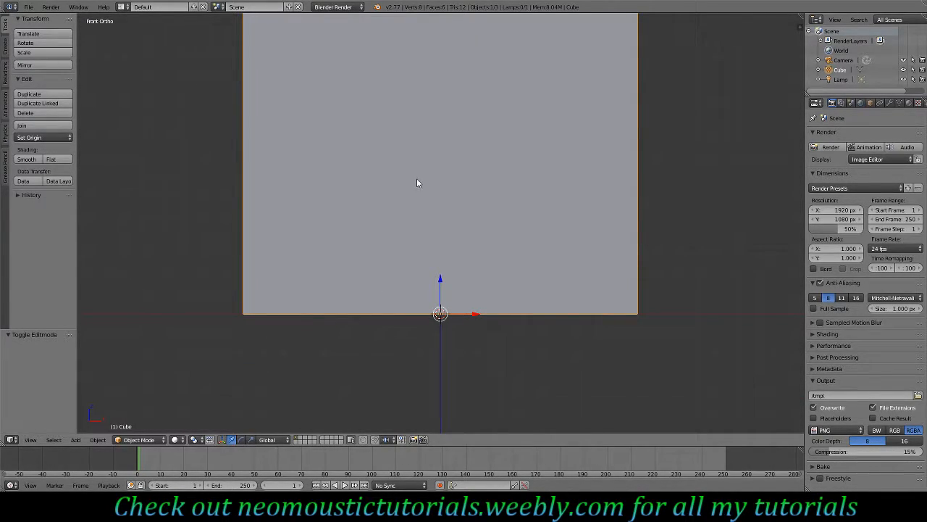
shift+scroll(452, 210, up, 3)
Mark the panel's four short corner edges and the back face's top and side edges as seams.
key(Tab)
shift+scroll(457, 208, up, 12)
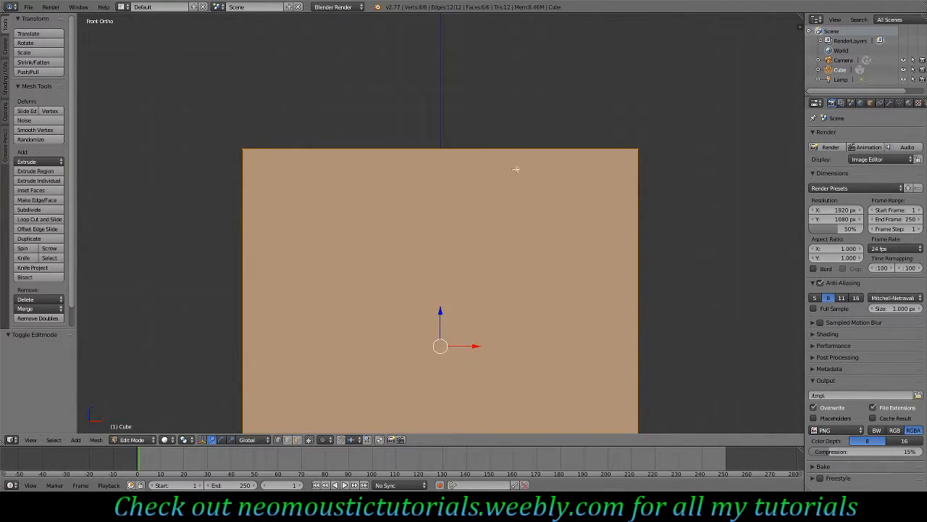
middle_drag(515, 167, 474, 207)
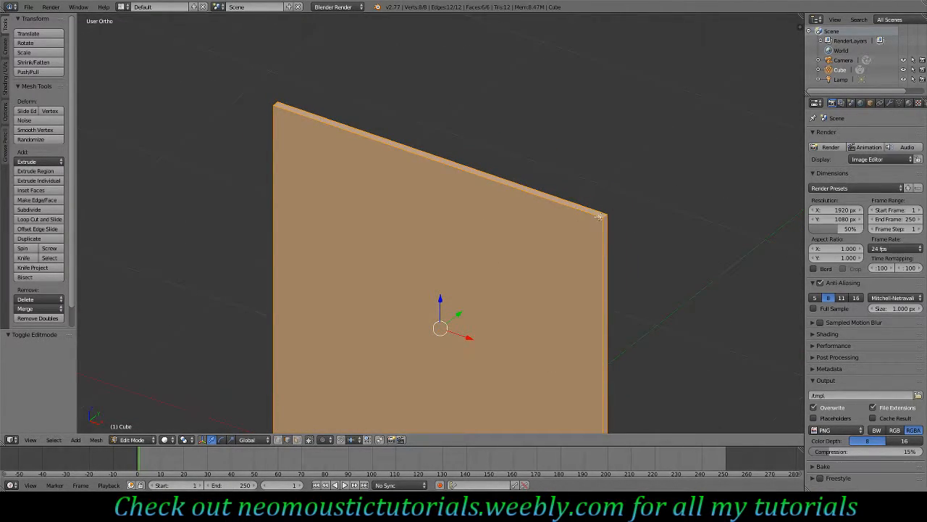
right_click(599, 216)
shift+right_click(307, 109)
shift+right_click(276, 105)
shift+right_click(278, 103)
shift+right_click(264, 149)
middle_drag(264, 150, 375, 192)
shift+right_click(338, 202)
shift+right_click(341, 422)
middle_drag(600, 245, 477, 257)
shift+scroll(696, 303, down, 5)
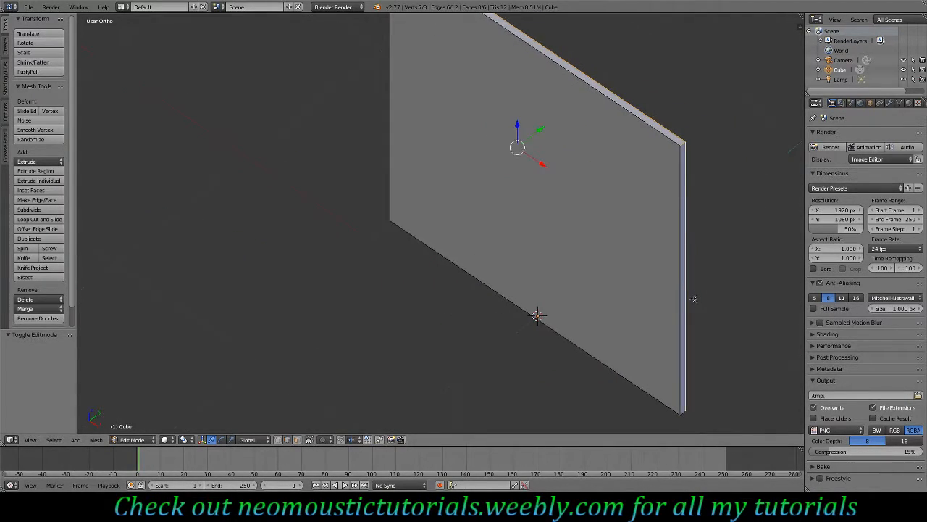
shift+right_click(685, 376)
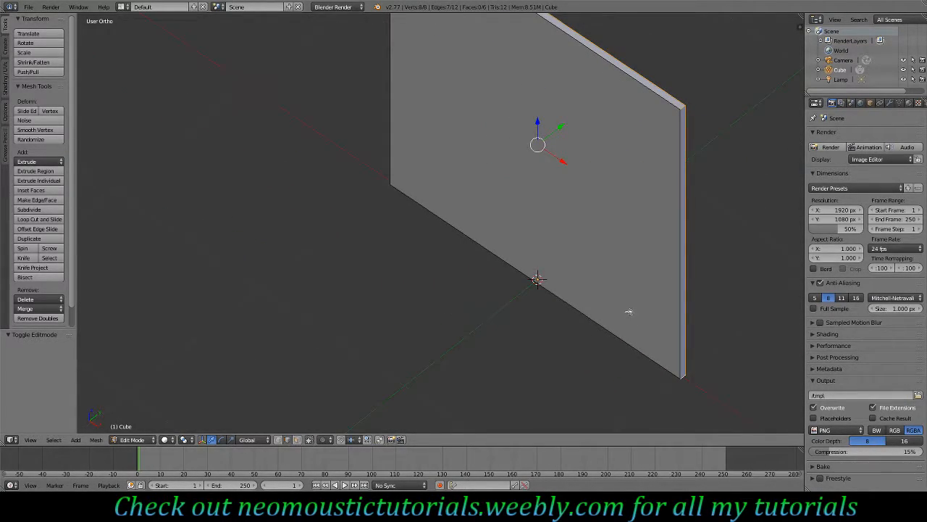
key(space)
text(mark seam)
key(Return)
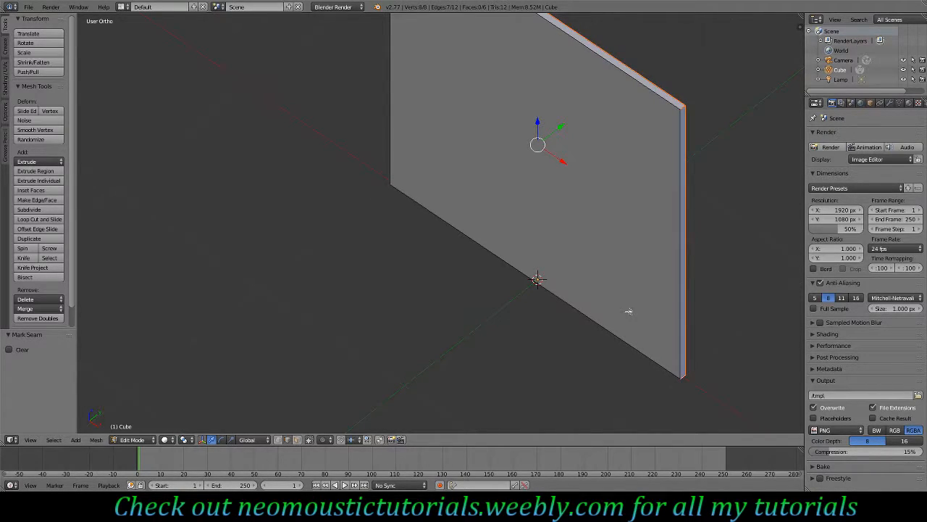
Split the 3D view vertically and turn the new area into a UV/Image Editor.
key(Tab)
key(Tab)
middle_drag(590, 213, 567, 190)
drag(800, 17, 408, 239)
click(410, 438)
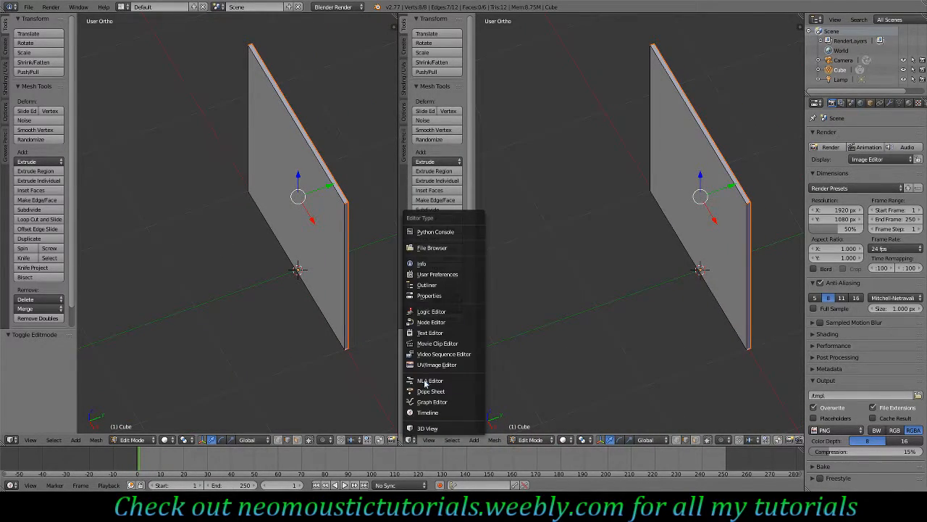
click(425, 368)
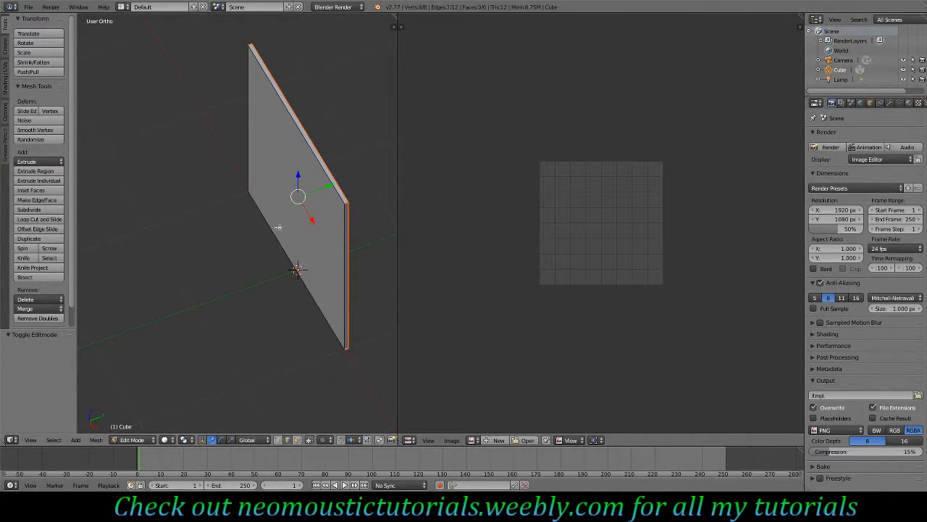
Unwrap all faces of the panel along the marked seams.
key(a)
key(u)
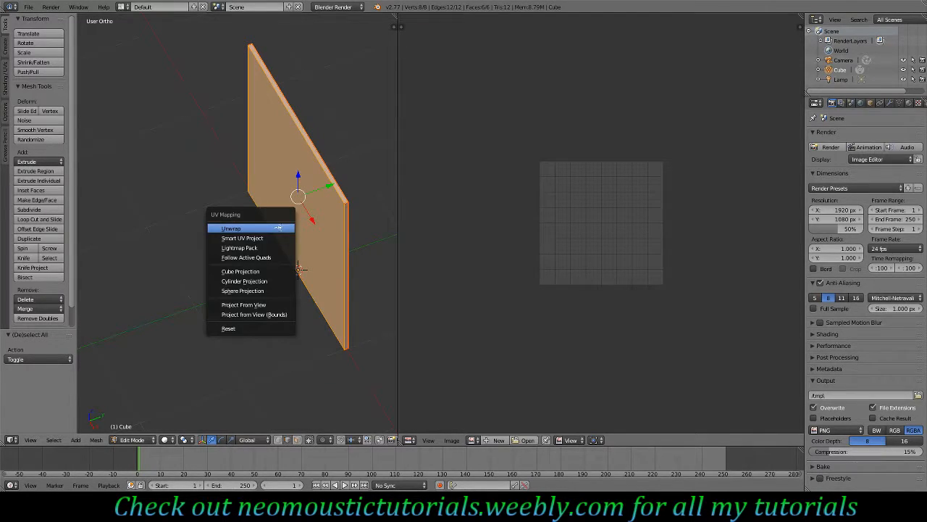
click(251, 227)
scroll(607, 240, up, 2)
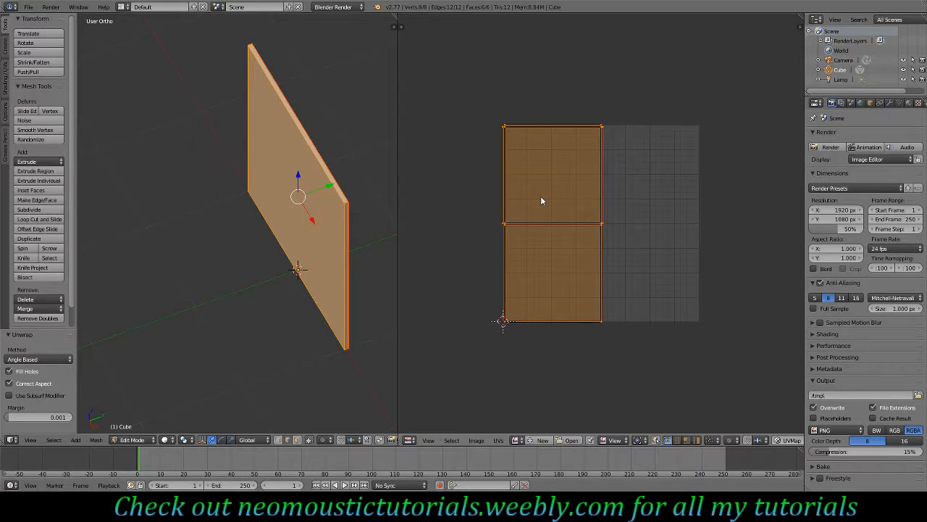
Scale the panel's UV layout by 0.9, move it 0.25 along X and leave Edit Mode.
text(s0.9)
key(Return)
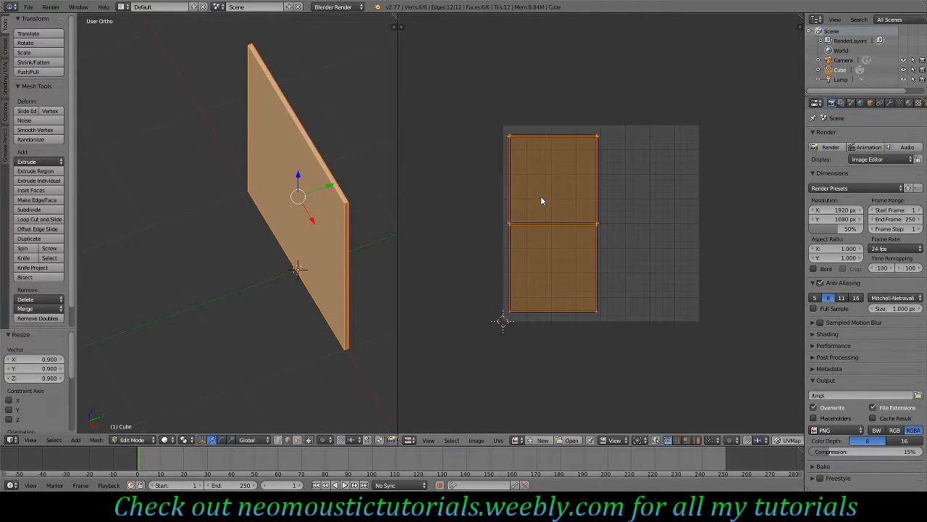
text(g0.2500))
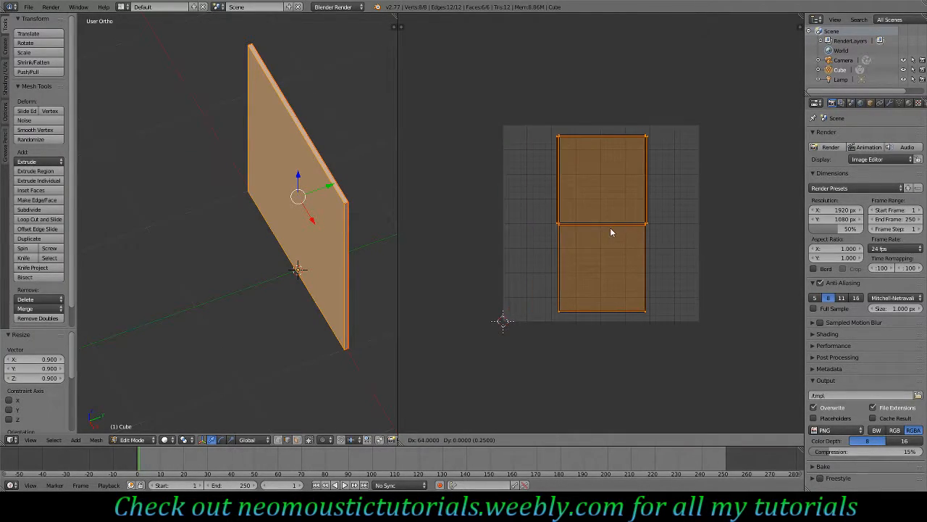
key(Return)
key(Tab)
Widen the 3D view area beside the UV editor.
middle_drag(257, 223, 288, 195)
key(KP_1)
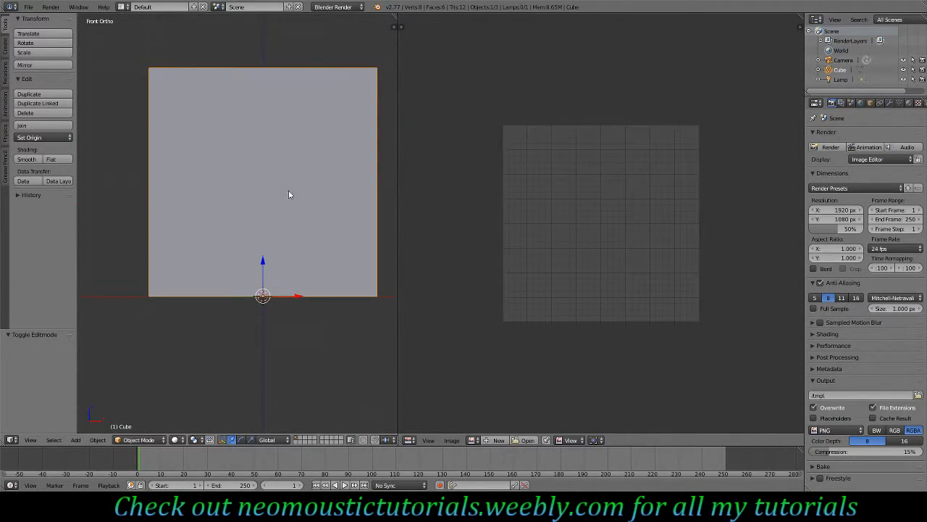
scroll(277, 195, up, 1)
drag(399, 116, 546, 116)
shift+scroll(510, 185, up, 5)
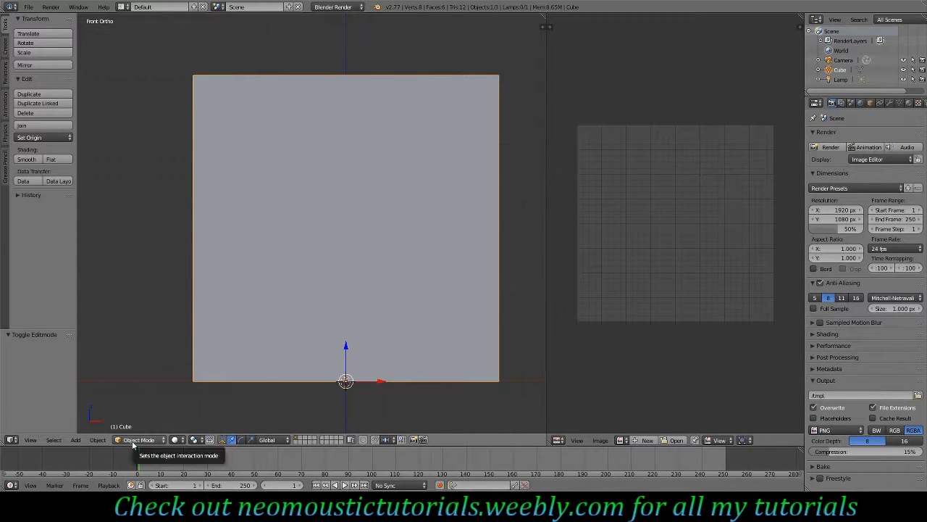
Add a second cube to the scene and enter Edit Mode on it.
click(3, 47)
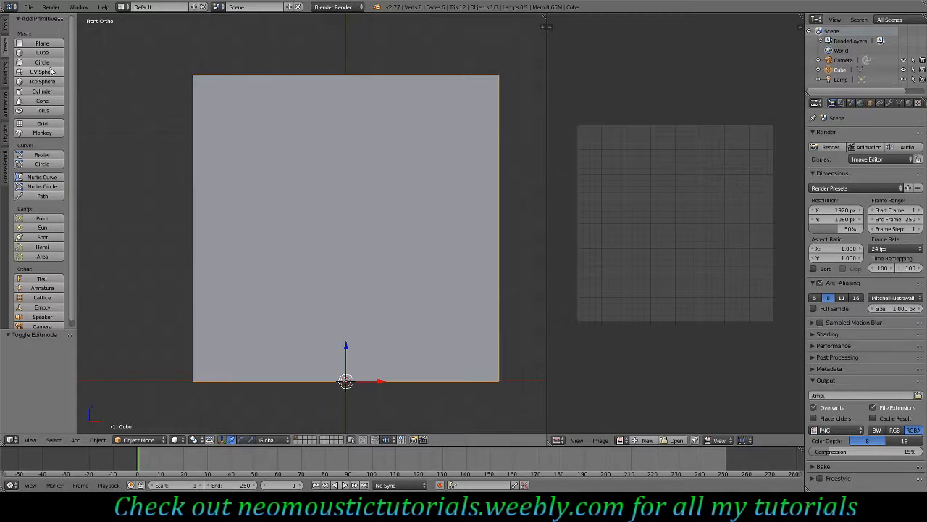
click(43, 53)
key(Tab)
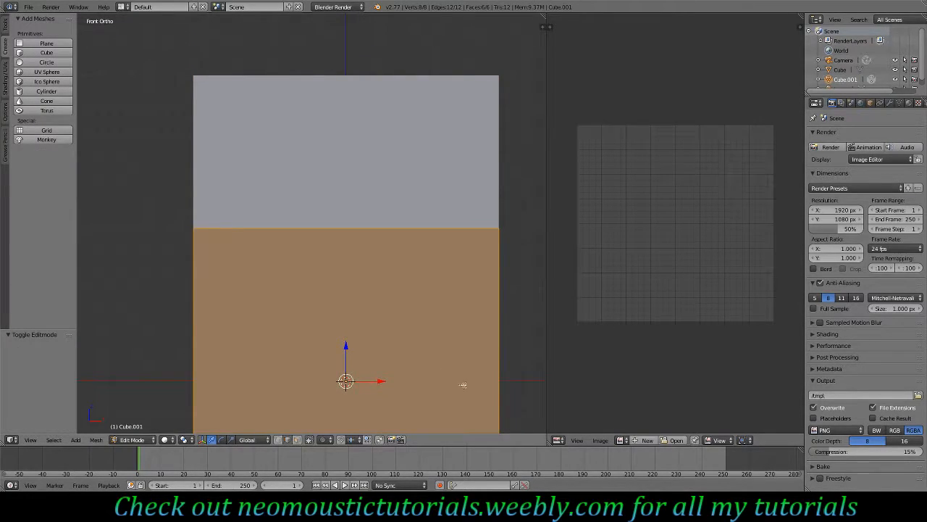
Narrow the new cube along X to about one fifth of the panel's width and raise it 1 unit along Z.
key(s)
key(x)
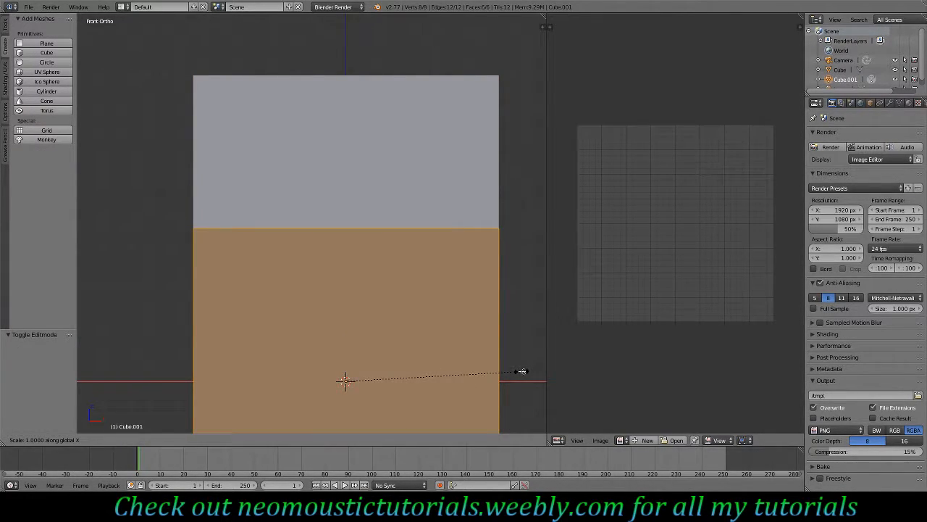
click(382, 371)
drag(348, 353, 346, 198)
Thin the upright block along Y by scaling it by 0.1 and again by 0.4.
middle_drag(458, 233, 449, 290)
key(s)
key(y)
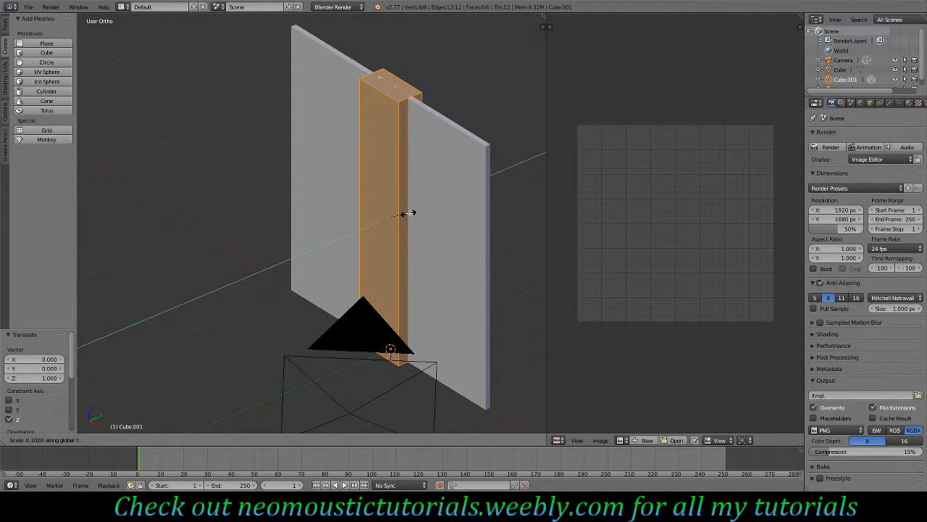
key(Return)
key(KP_7)
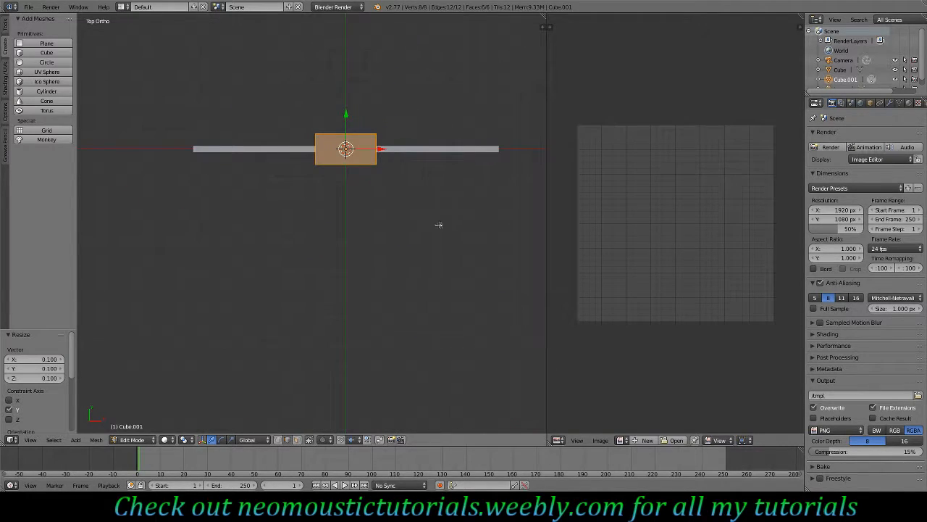
scroll(358, 167, up, 4)
shift+scroll(381, 178, up, 5)
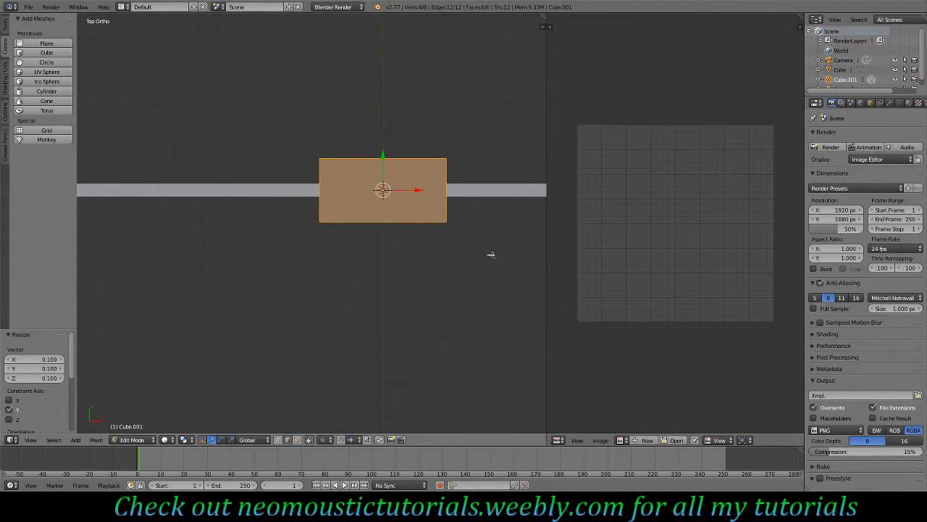
key(s)
key(y)
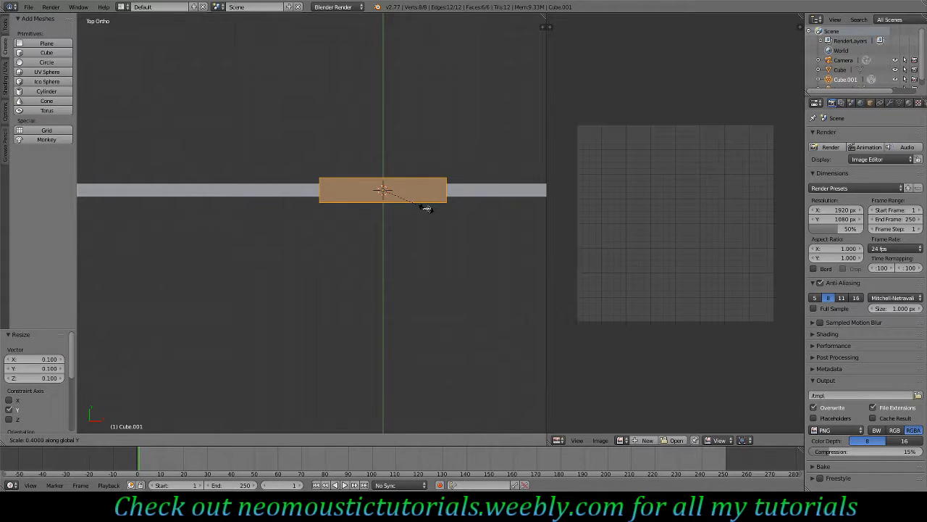
click(427, 208)
key(KP_1)
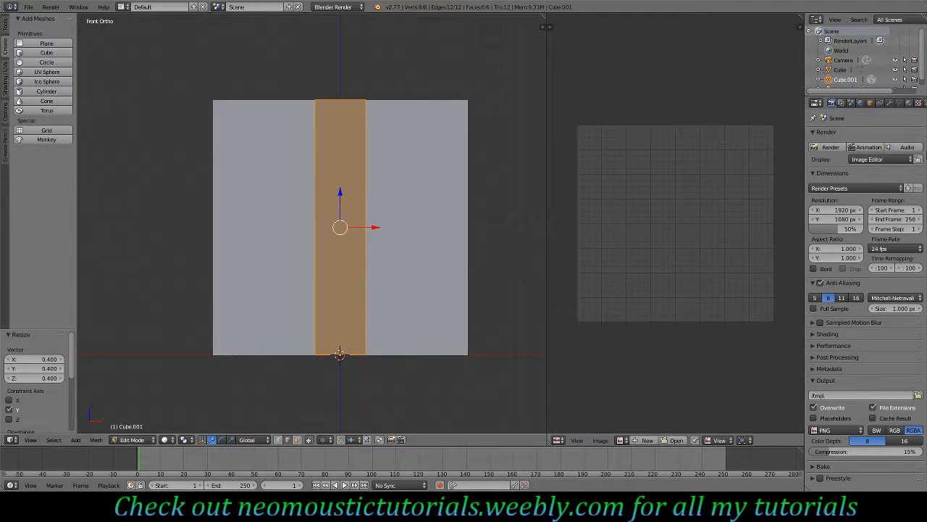
Add a Subdivision Surface modifier to the upright block.
middle_drag(915, 105, 887, 105)
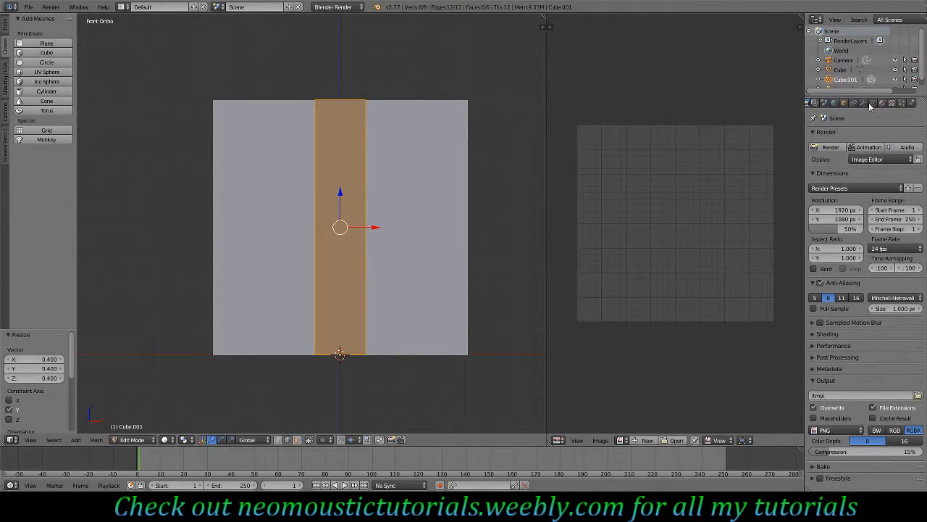
click(864, 102)
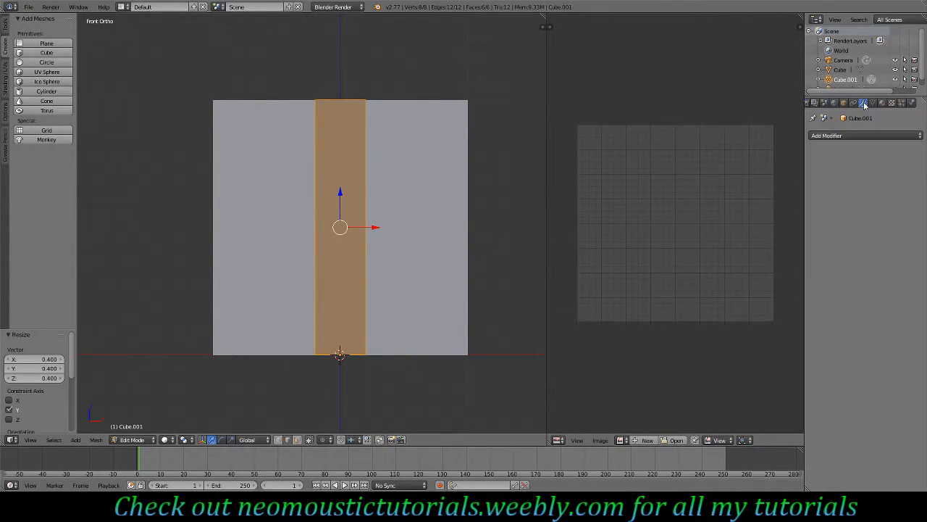
click(839, 135)
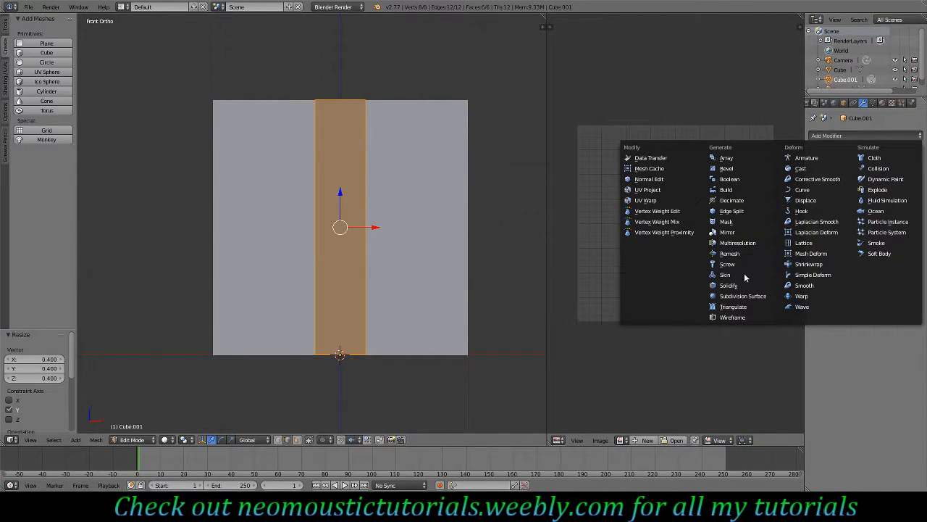
click(728, 296)
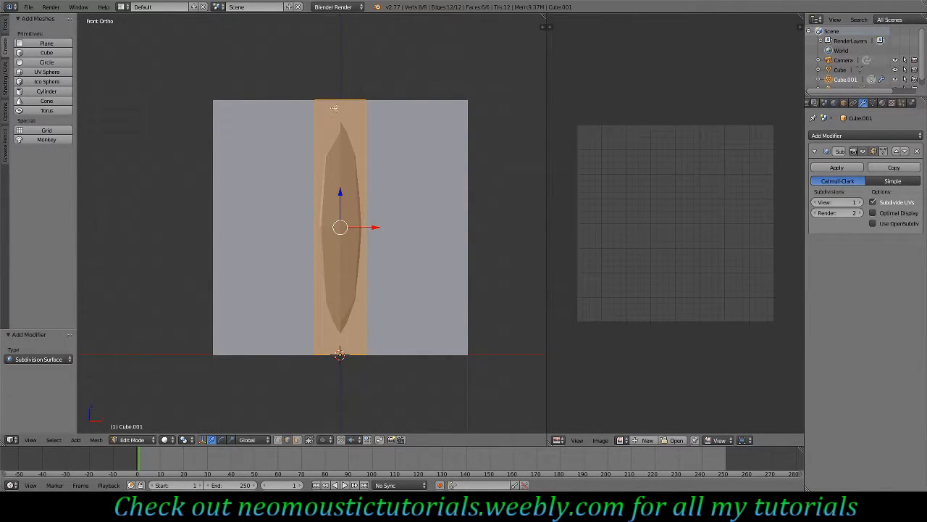
scroll(334, 108, up, 1)
key(ctrl+r)
click(350, 91)
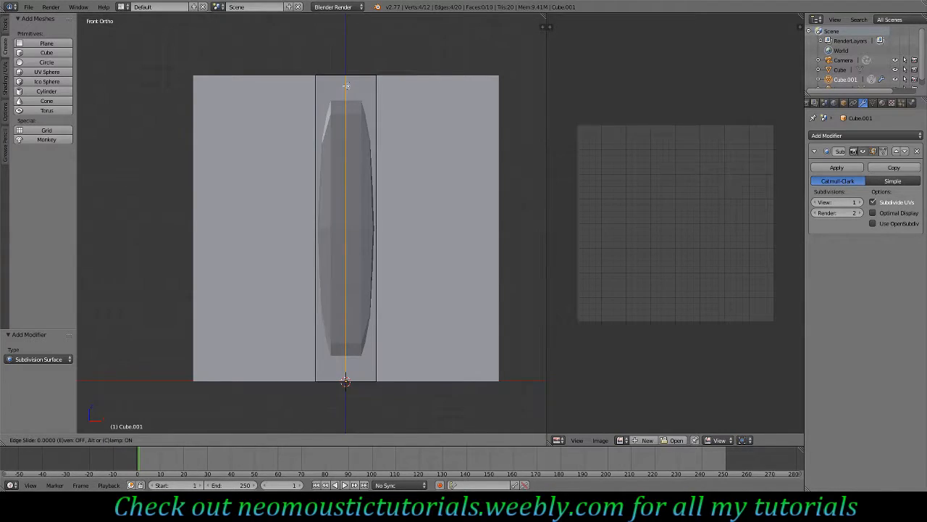
right_click(355, 102)
key(ctrl+z)
Cut two vertical edge loops into the upright block and spread them toward its sides by scaling 2.7 along X.
key(ctrl+r)
scroll(350, 74, up, 1)
click(349, 74)
right_click(350, 74)
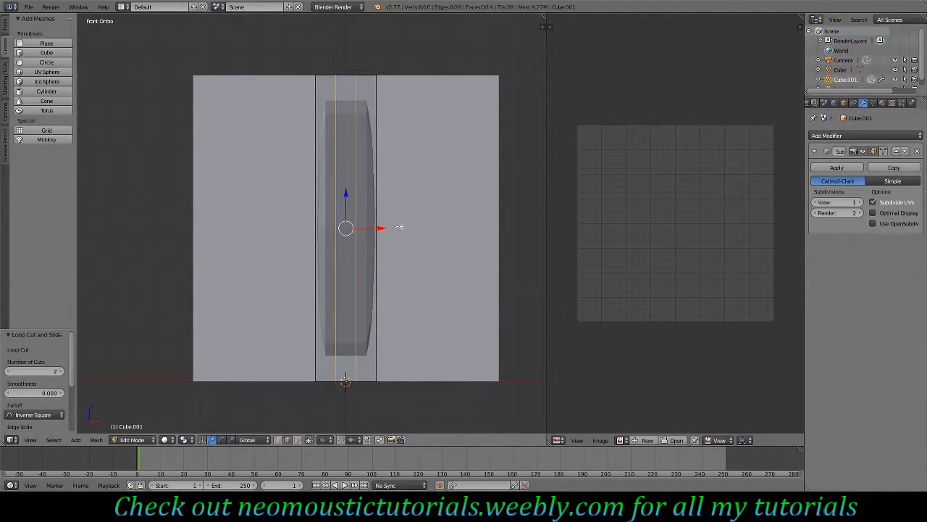
key(s)
key(x)
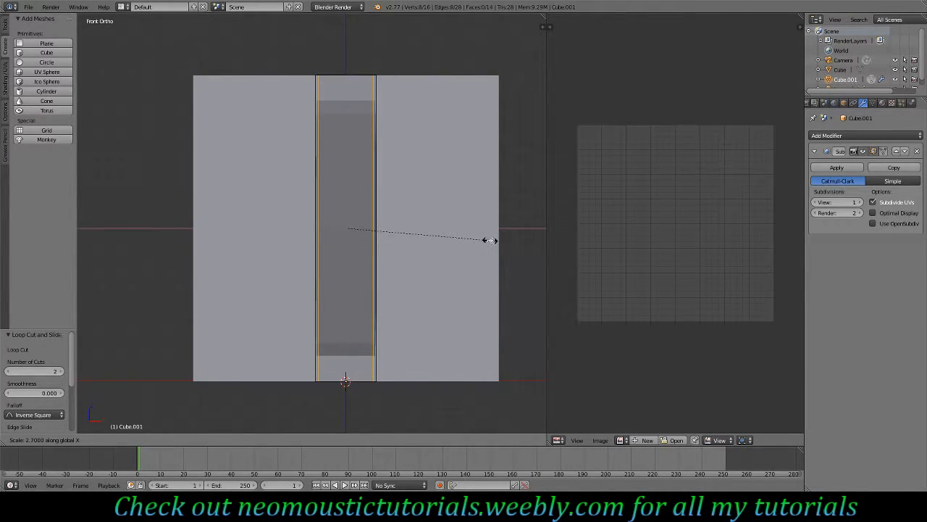
click(491, 240)
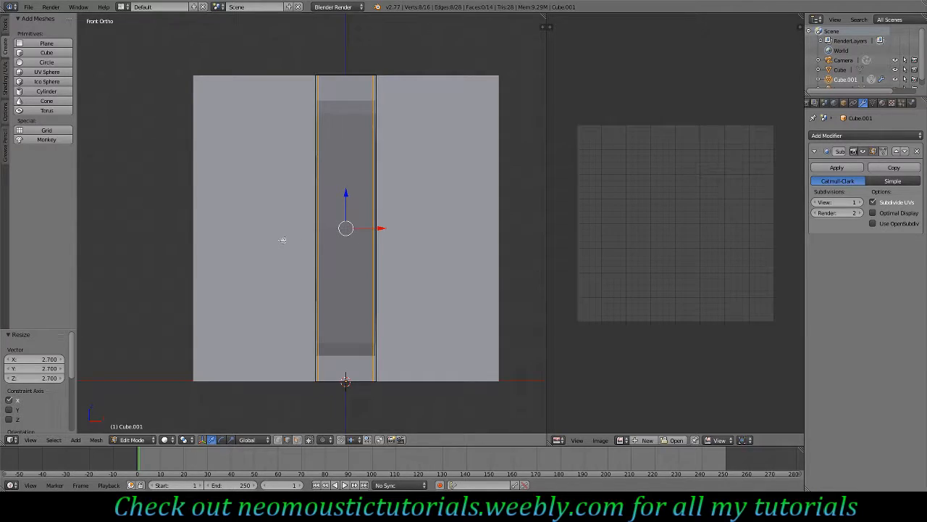
Cut two horizontal edge loops into the upright block and spread them toward its ends by scaling about 2.9 along Z.
key(ctrl+r)
scroll(308, 242, up, 1)
click(309, 242)
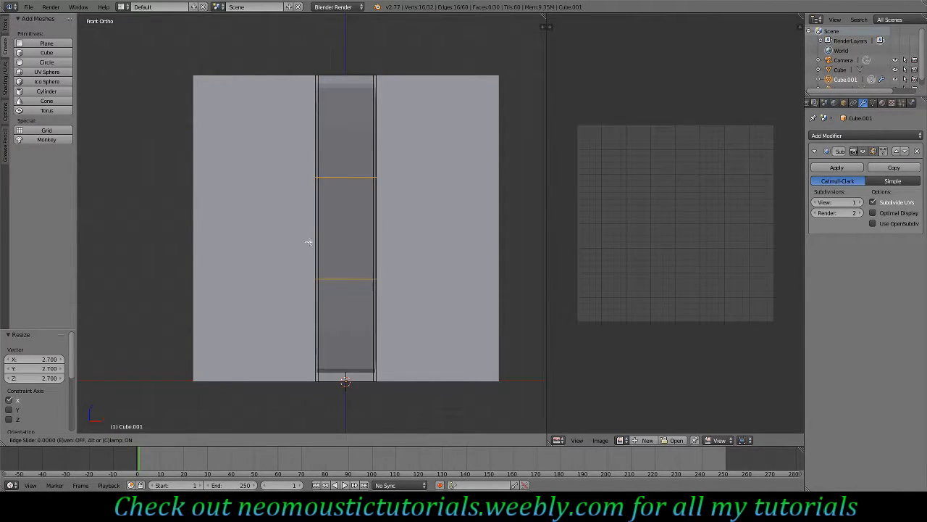
right_click(309, 242)
key(s)
key(z)
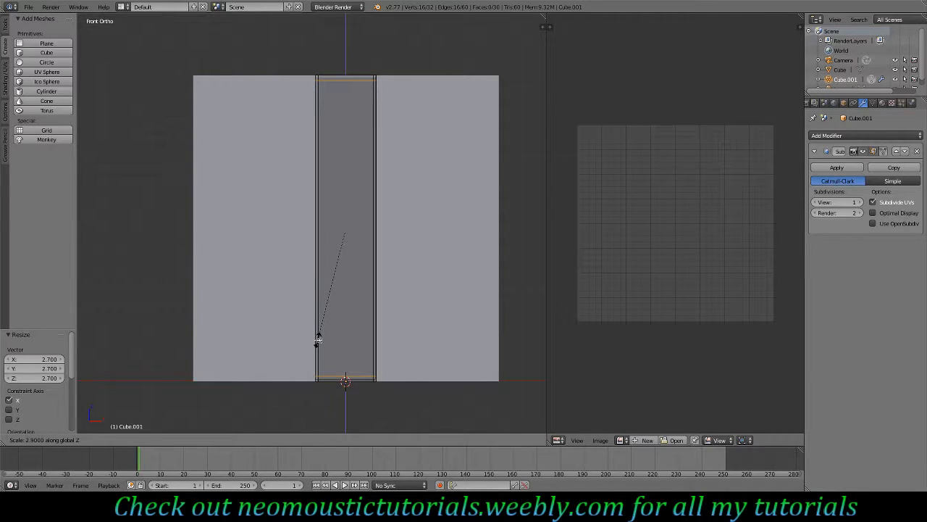
click(317, 341)
Return the upright block to Object Mode and apply smooth shading to it.
key(Tab)
middle_drag(366, 276, 358, 180)
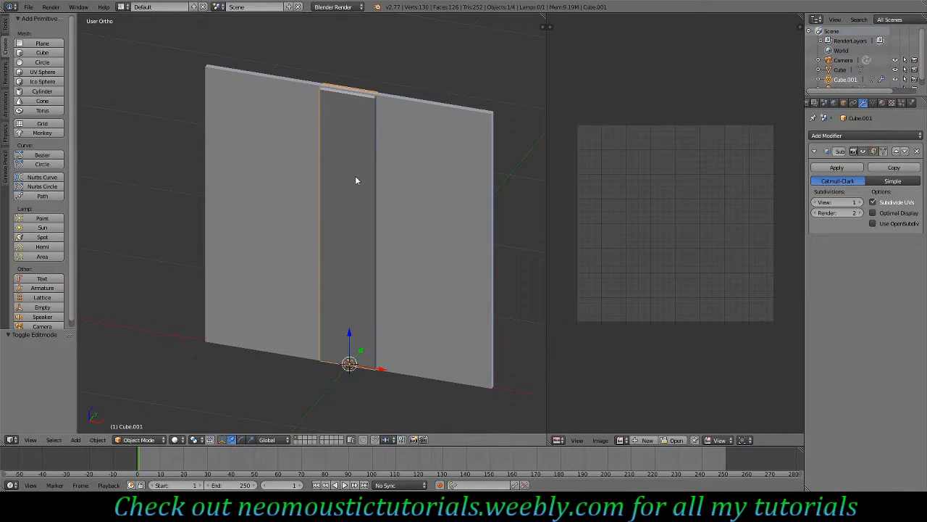
click(6, 25)
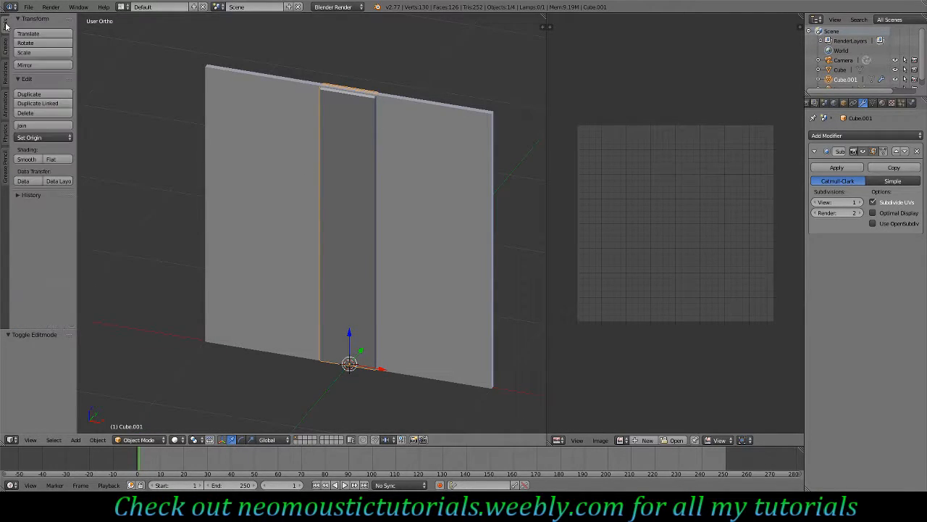
click(26, 159)
middle_drag(330, 220, 314, 201)
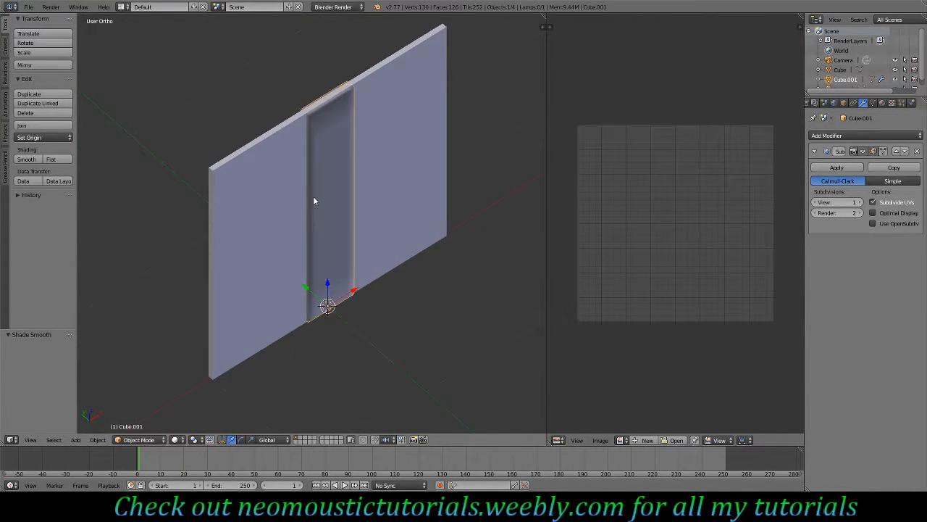
Duplicate the upright plank four times along X at 0.4 unit spacing, two on each side, to cover the whole panel width.
key(KP_1)
key(shift+d)
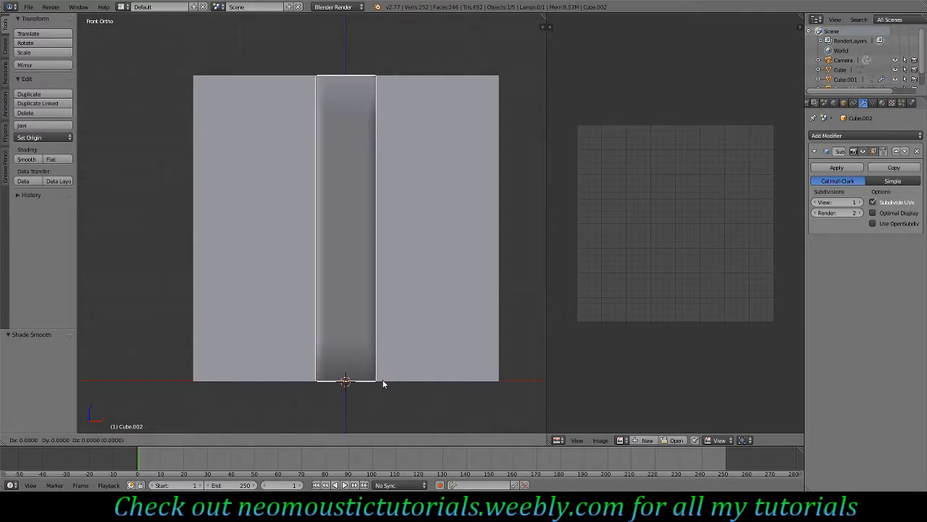
click(320, 379)
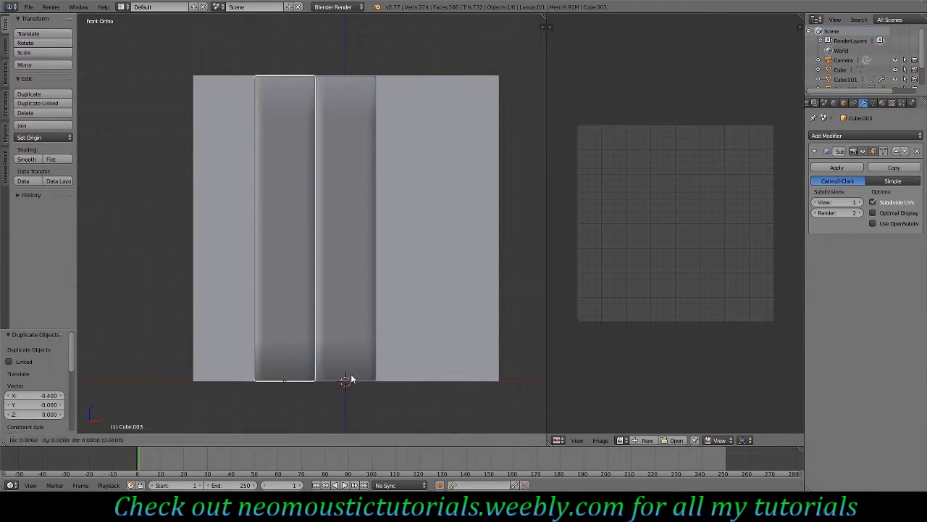
key(shift+d)
click(287, 371)
key(shift+d)
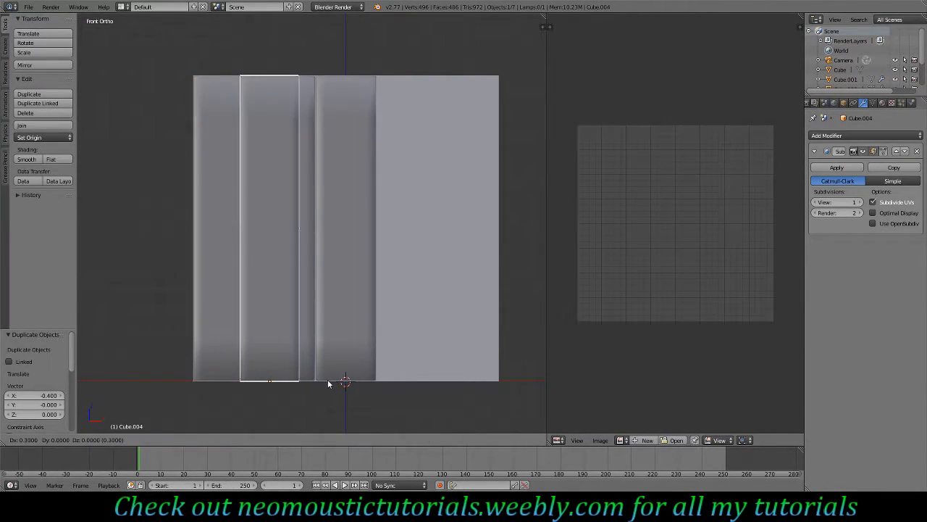
click(454, 379)
key(shift+d)
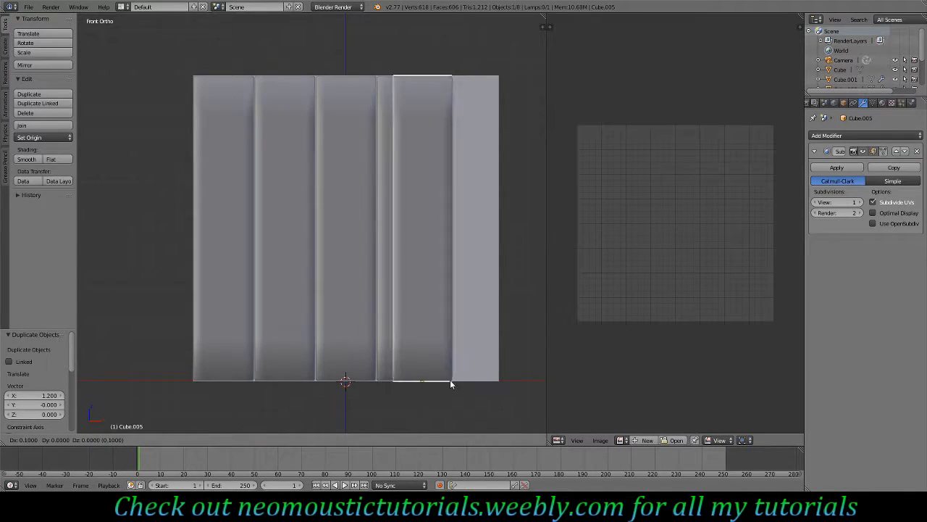
click(485, 383)
Examine the row of five planks from the front, side and back.
middle_drag(485, 384, 430, 194)
key(Tab)
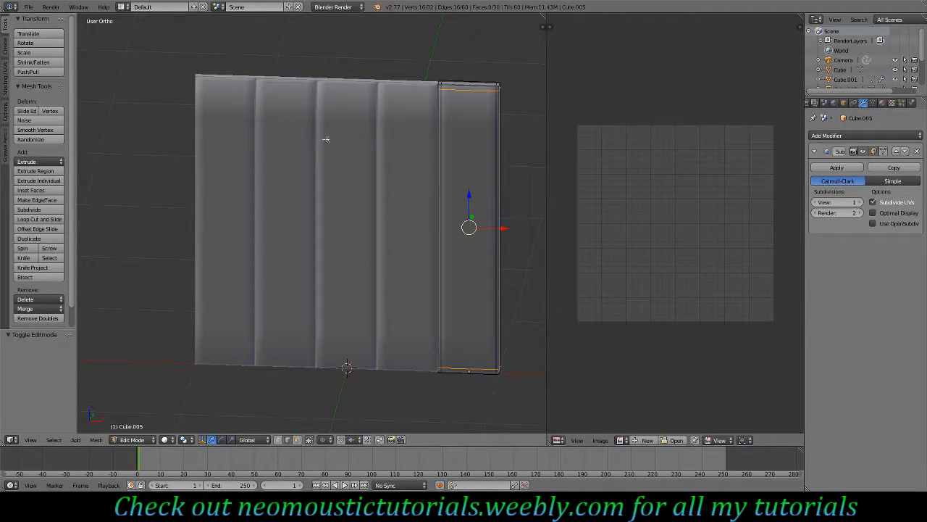
key(Tab)
middle_drag(447, 214, 369, 148)
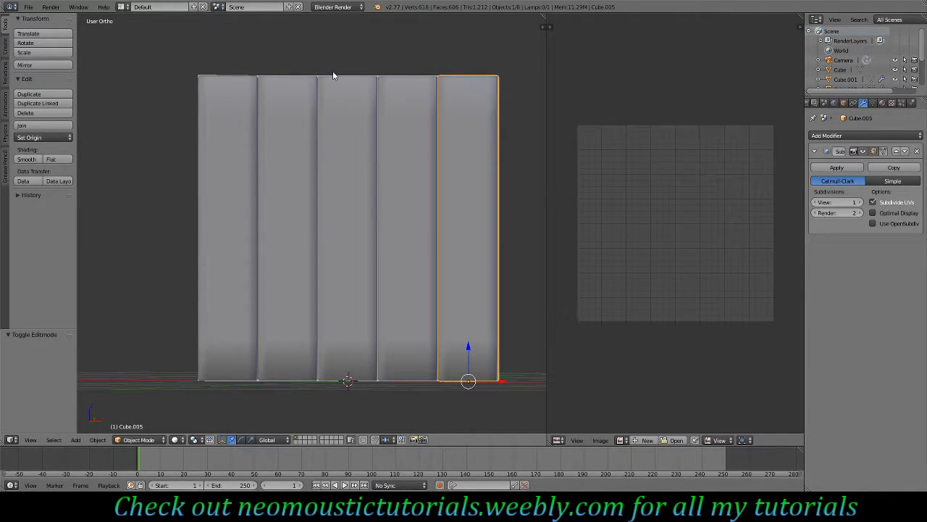
key(s)
key(z)
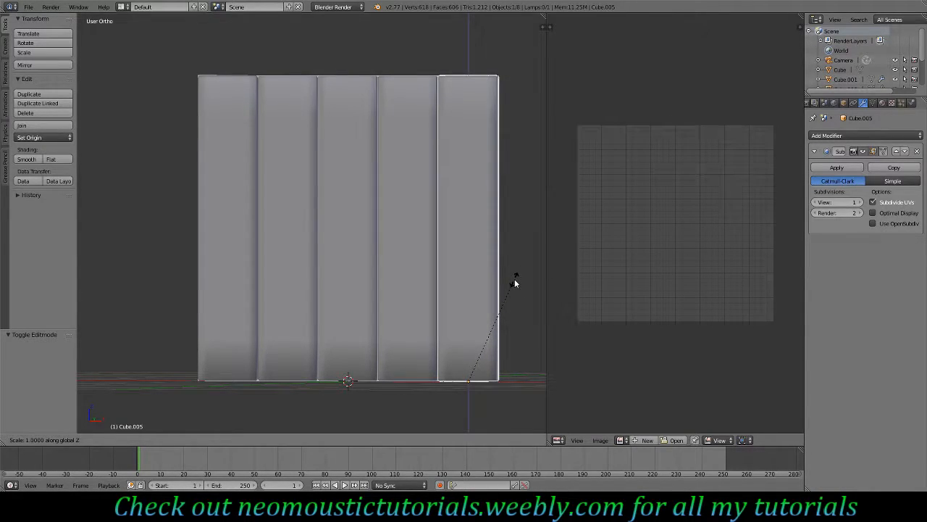
click(514, 282)
key(KP_1)
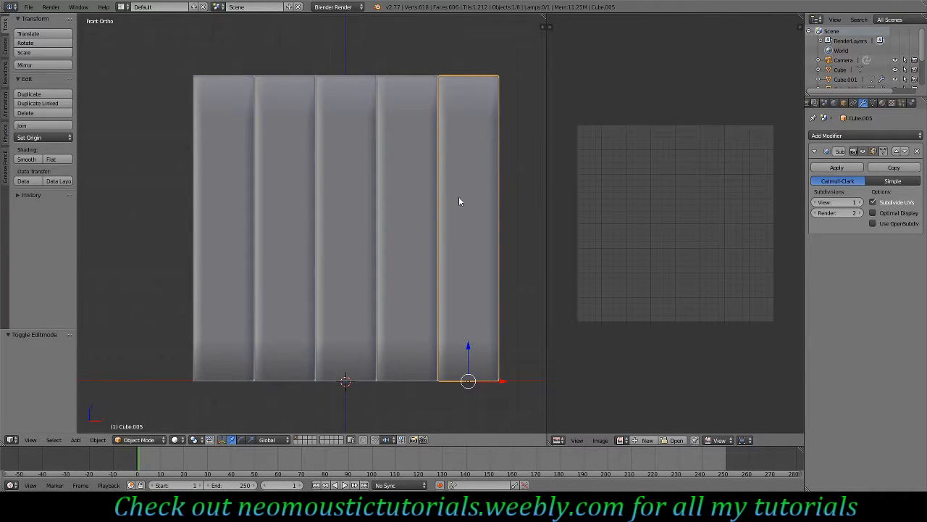
middle_drag(460, 182, 376, 188)
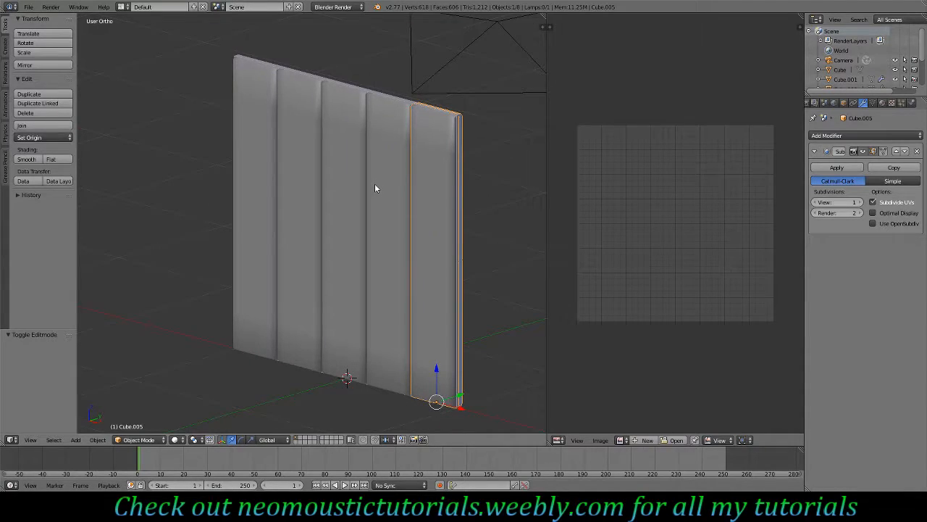
key(KP_3)
key(KP_1)
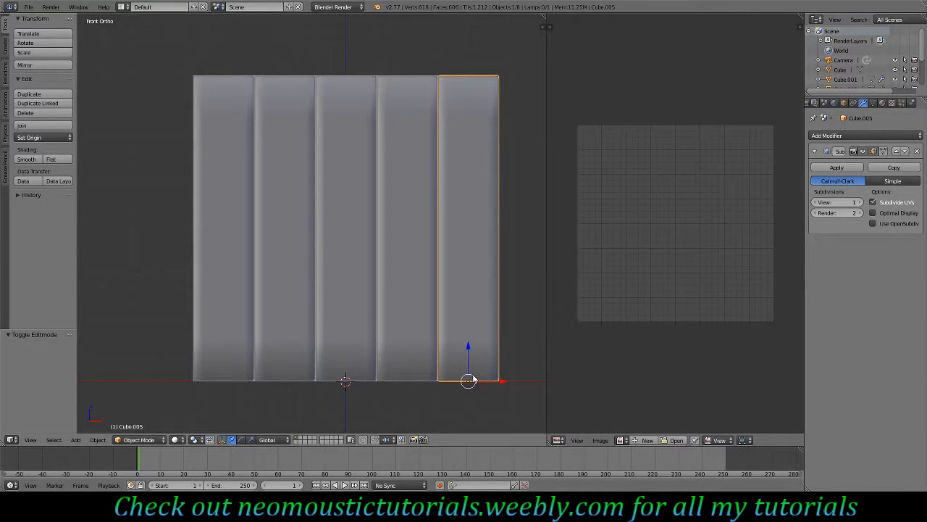
middle_drag(466, 152, 277, 168)
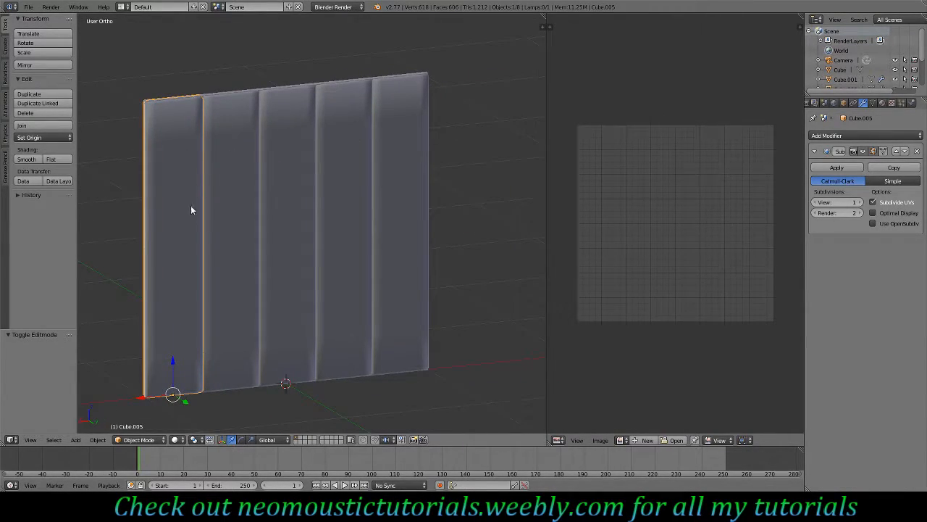
middle_drag(244, 129, 333, 289)
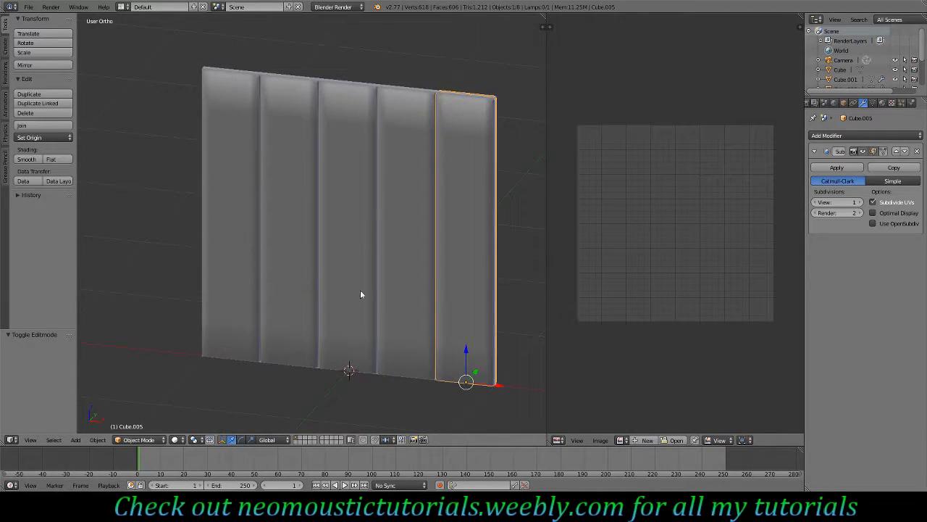
Duplicate the plank at the +X end in place and rotate the copy by 90 degrees in the front view.
key(KP_1)
key(shift+d)
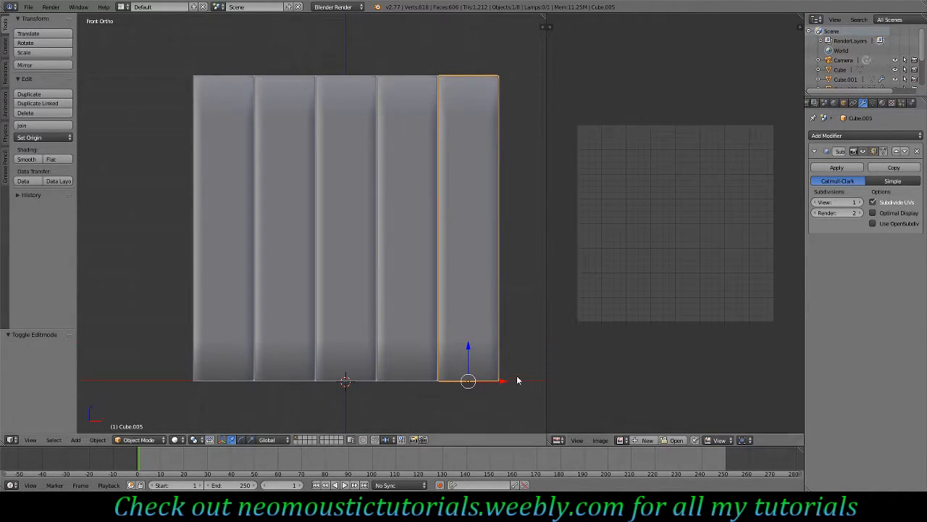
right_click(458, 335)
text(r90)
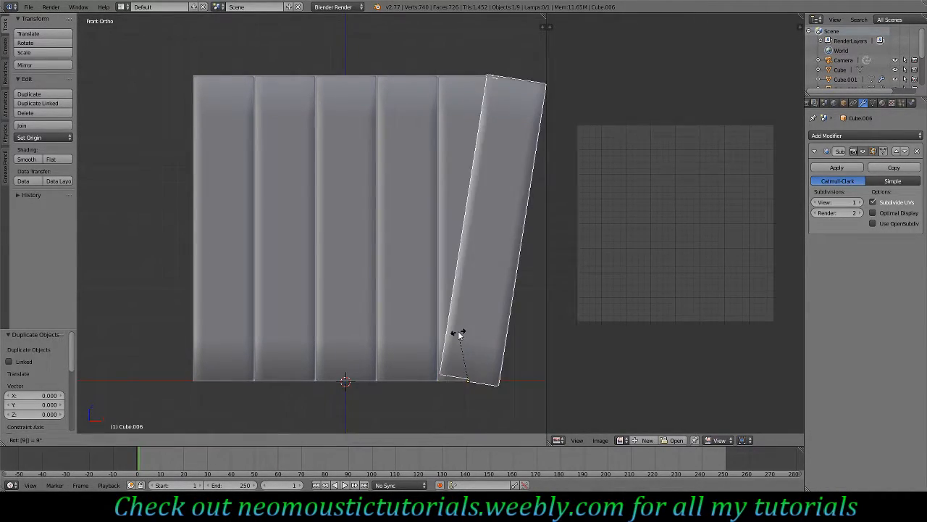
key(Return)
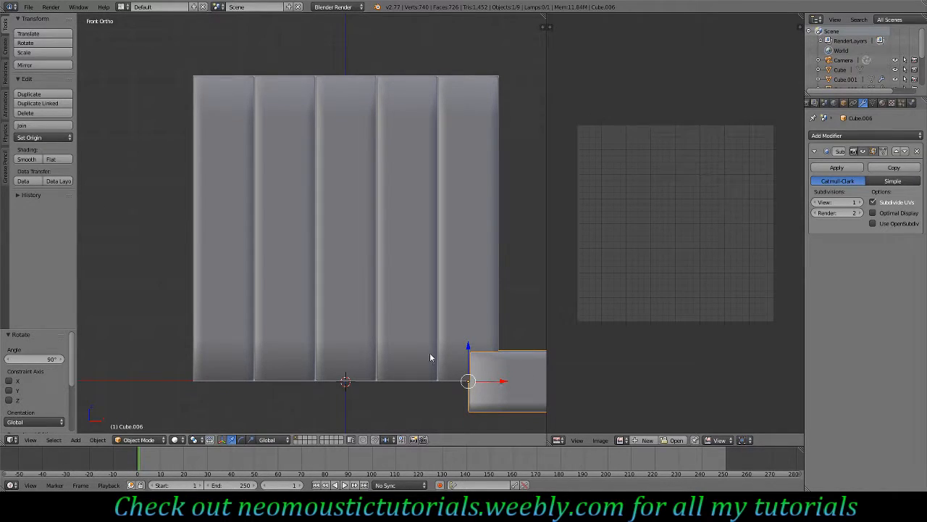
Move the rotated plank -1.8 along X and 0.4 along Z across the lower planks, and scale it 0.4 along Z.
key(g)
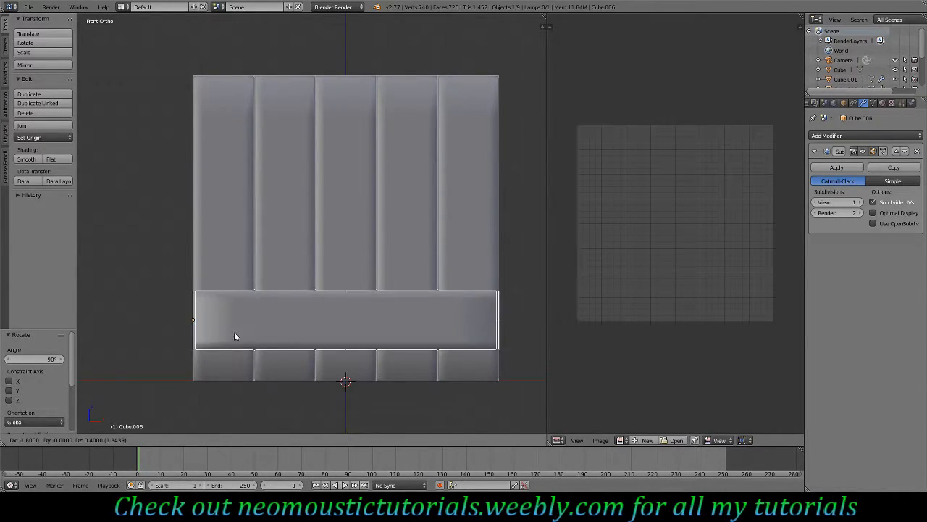
click(233, 335)
key(s)
key(z)
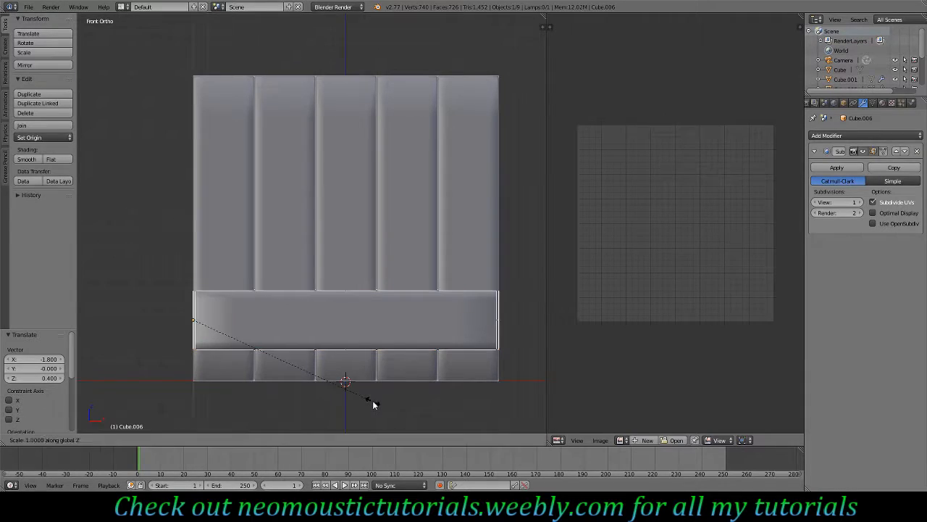
click(276, 339)
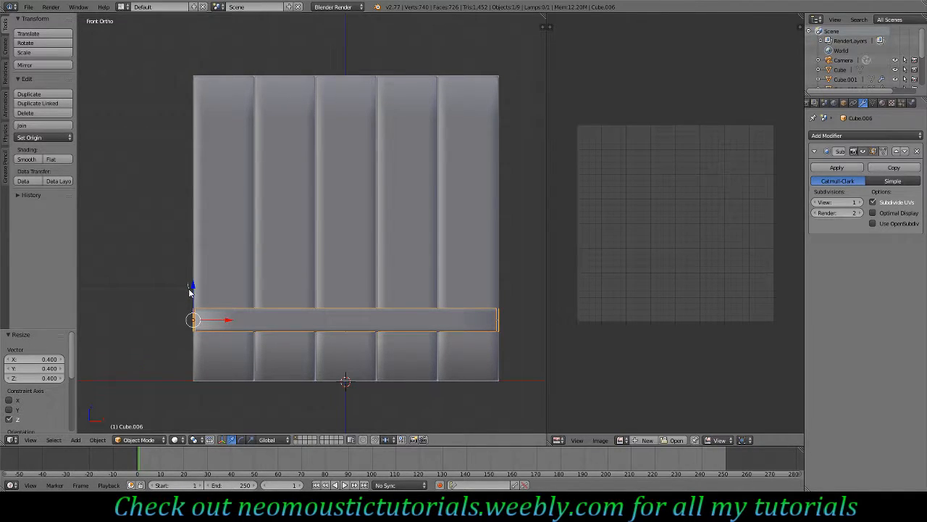
Thicken the horizontal crossbar by scaling it 1.7 along Y so it protrudes from both faces of the planks.
middle_drag(388, 302, 336, 325)
key(KP_3)
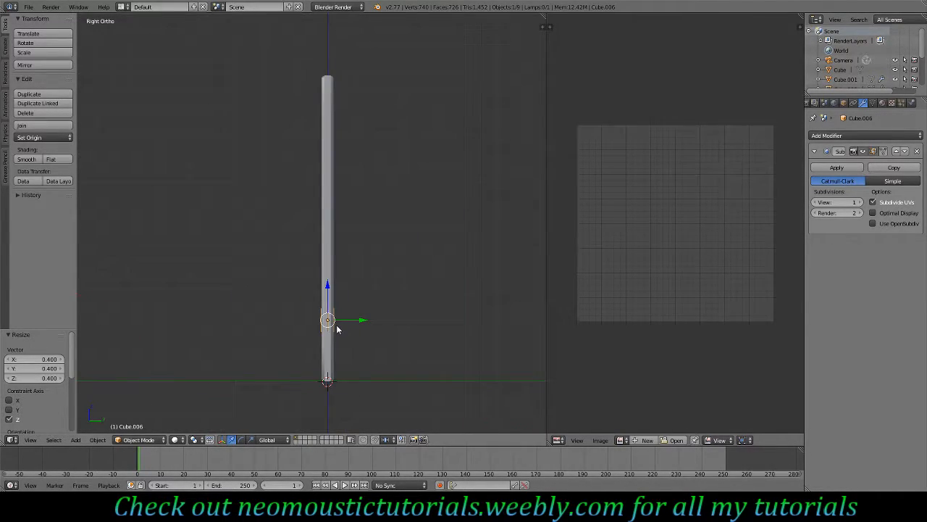
key(s)
key(y)
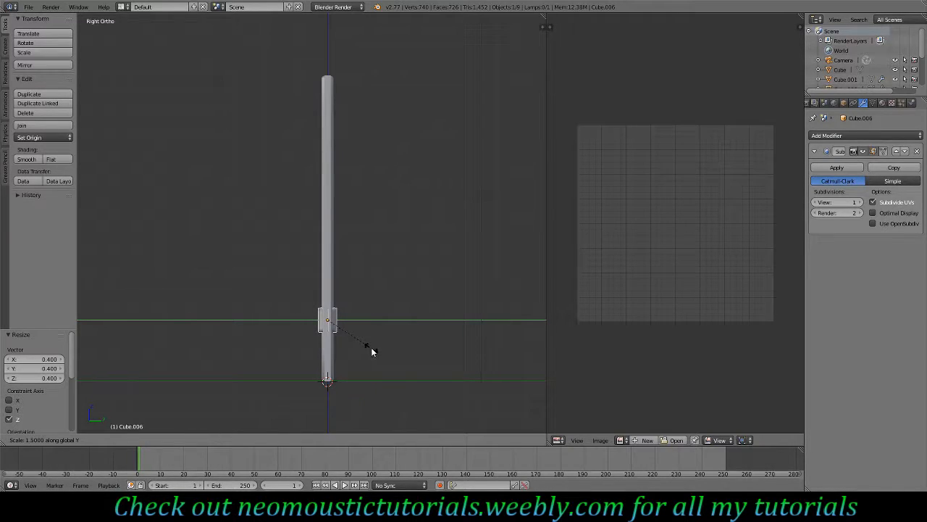
click(380, 348)
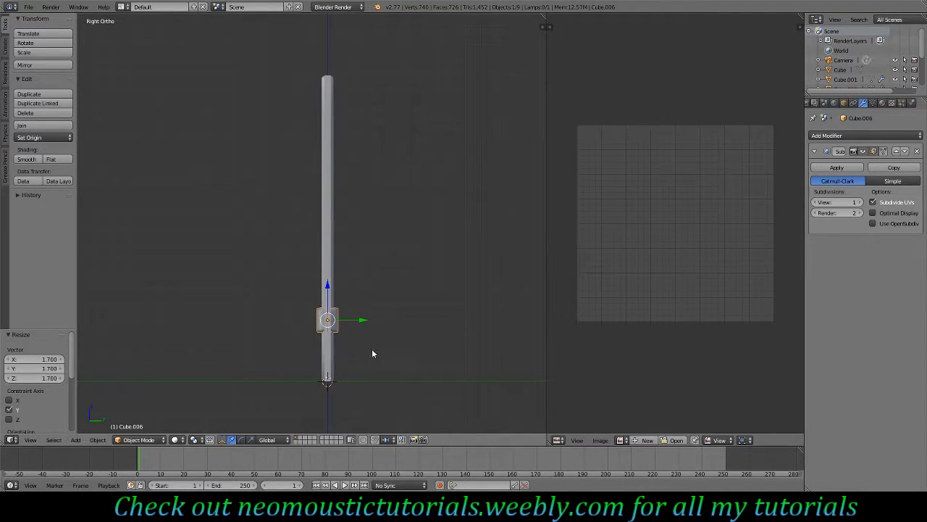
middle_drag(375, 349, 358, 336)
key(KP_1)
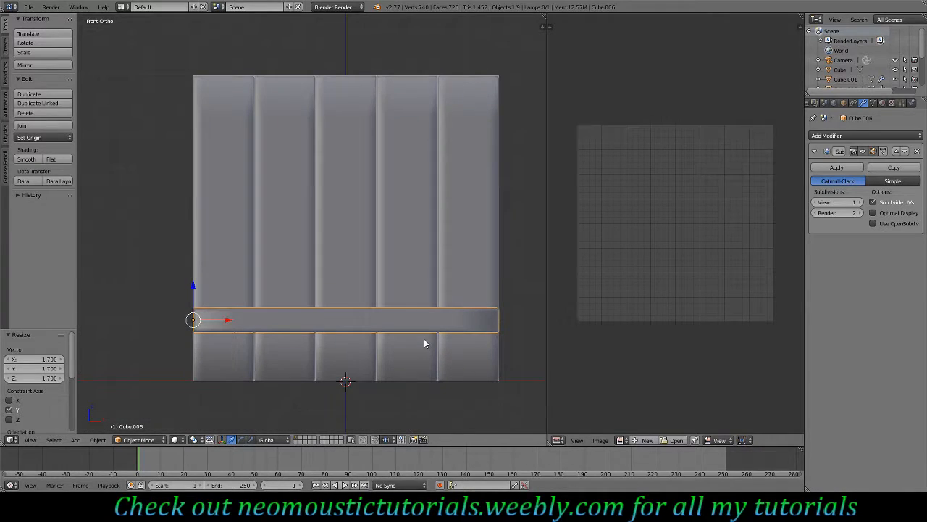
Duplicate the lower crossbar and move the copy straight up along Z to near the planks' upper ends.
key(shift+d)
right_click(224, 293)
ctrl+drag(193, 286, 194, 108)
middle_drag(406, 217, 292, 221)
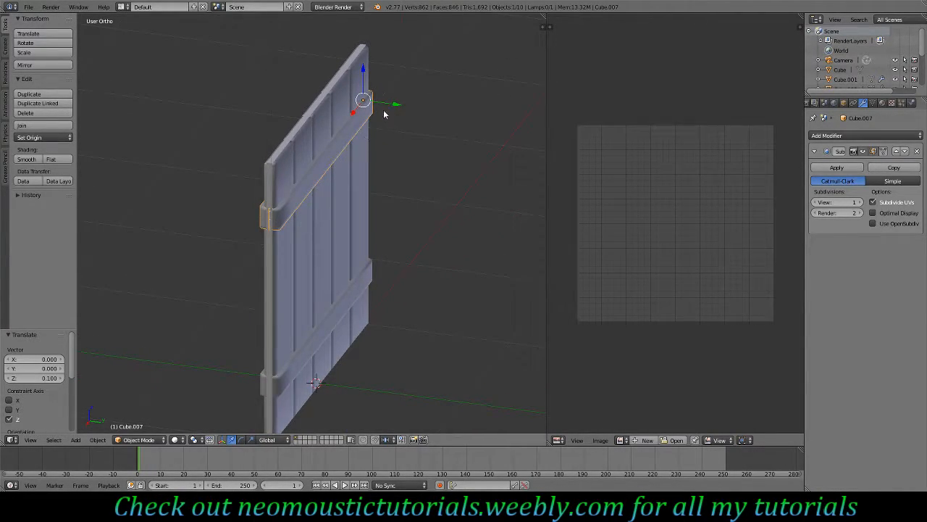
ctrl+drag(393, 104, 371, 103)
key(KP_3)
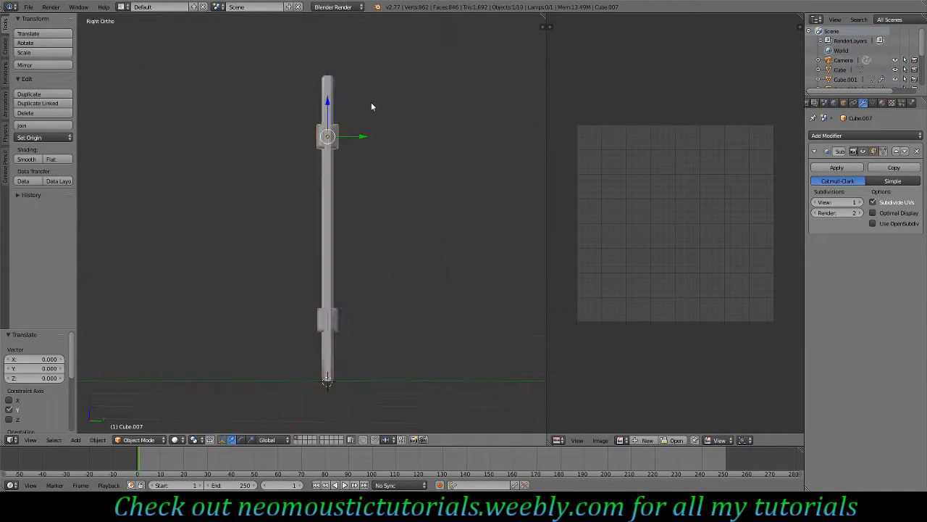
mouse_move(362, 140)
ctrl+mouse_down()
mouse_move(346, 143)
mouse_move(357, 143)
ctrl+mouse_up()
middle_drag(296, 214, 425, 251)
Scale the upper crossbar 0.5 along Y while viewing the model from the side in wireframe.
key(KP_3)
key(z)
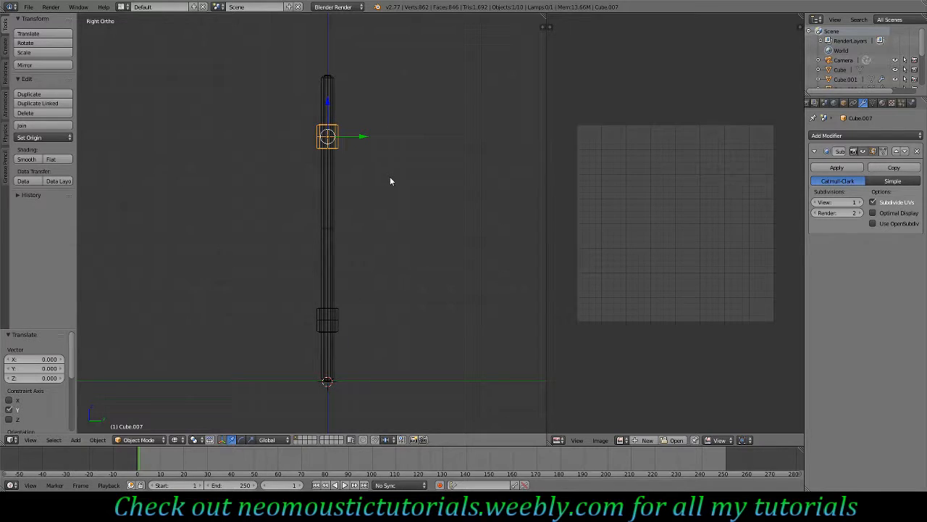
key(s)
key(x)
right_click(372, 165)
key(s)
key(y)
click(365, 157)
Scale the lower crossbar 0.6 along Y.
right_click(341, 313)
key(s)
key(y)
right_click(419, 366)
key(s)
key(y)
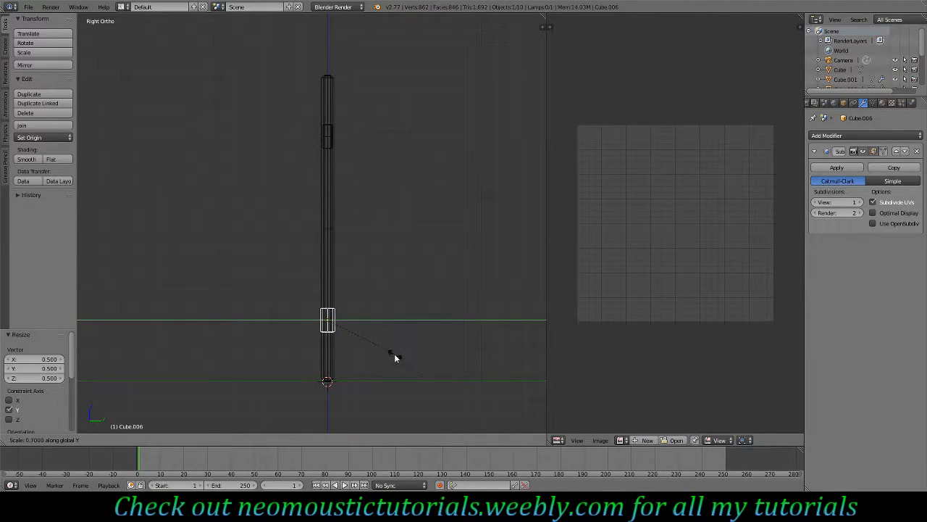
click(384, 353)
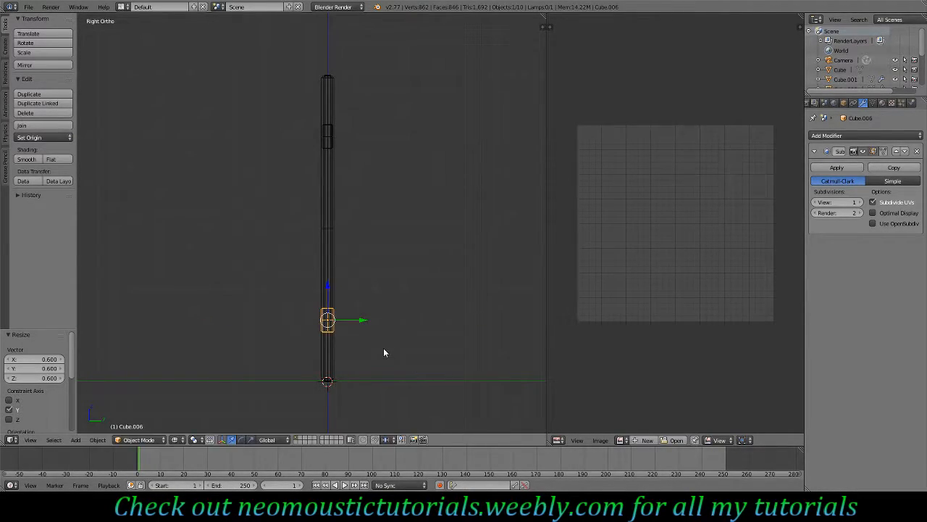
Select the upper crossbar again and scale it 1.2 along Y.
right_click(325, 147)
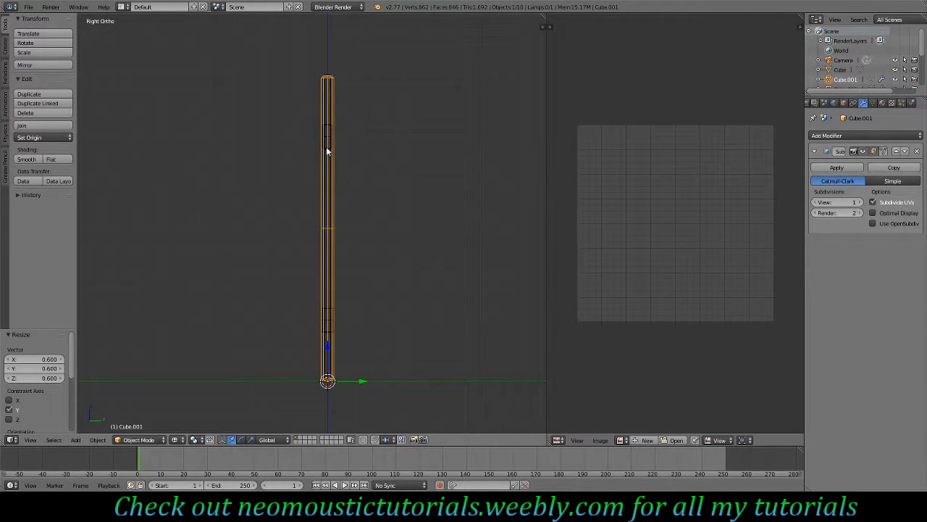
right_click(328, 148)
key(s)
key(y)
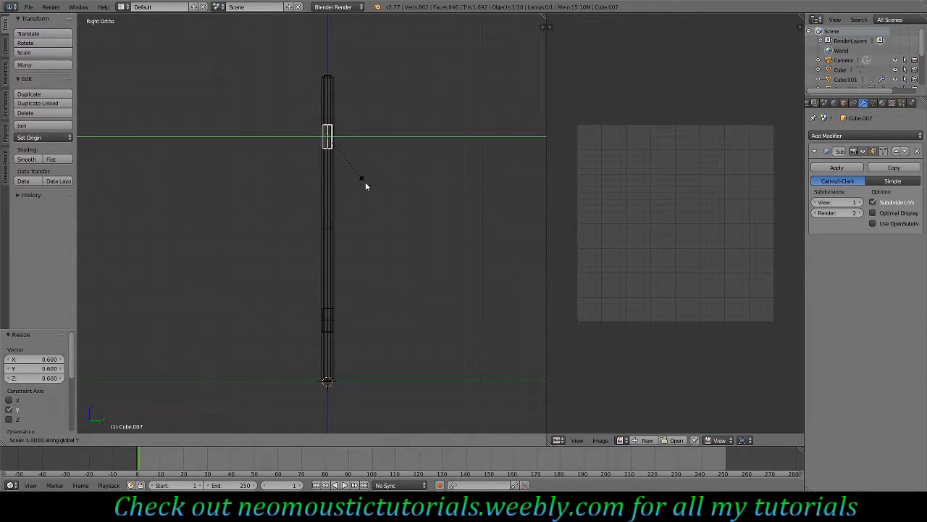
click(381, 184)
Move the upper crossbar -0.030 along Y so it protrudes from the front face of the planks.
middle_drag(324, 176, 346, 193)
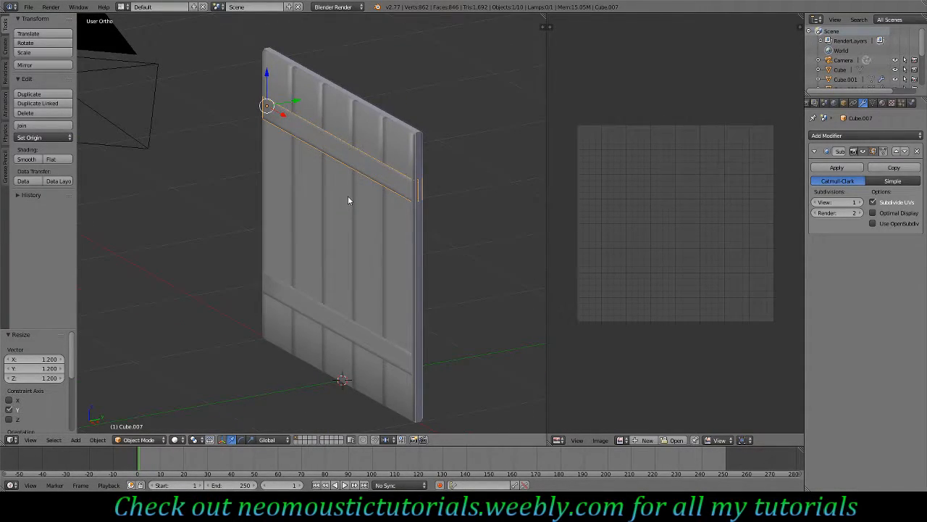
key(KP_3)
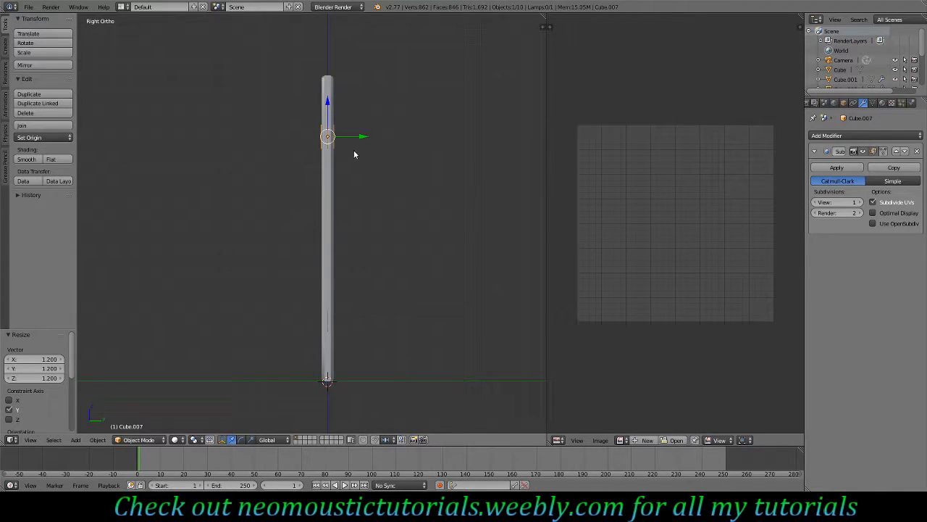
mouse_move(362, 137)
mouse_down()
mouse_move(351, 138)
mouse_move(359, 138)
mouse_up()
scroll(358, 138, up, 3)
shift+scroll(359, 139, up, 9)
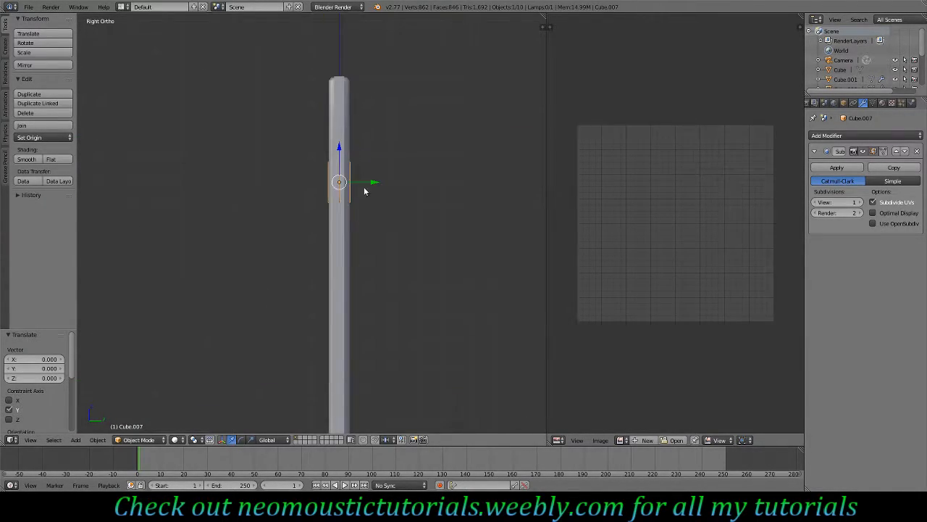
scroll(395, 163, up, 2)
drag(387, 165, 376, 166)
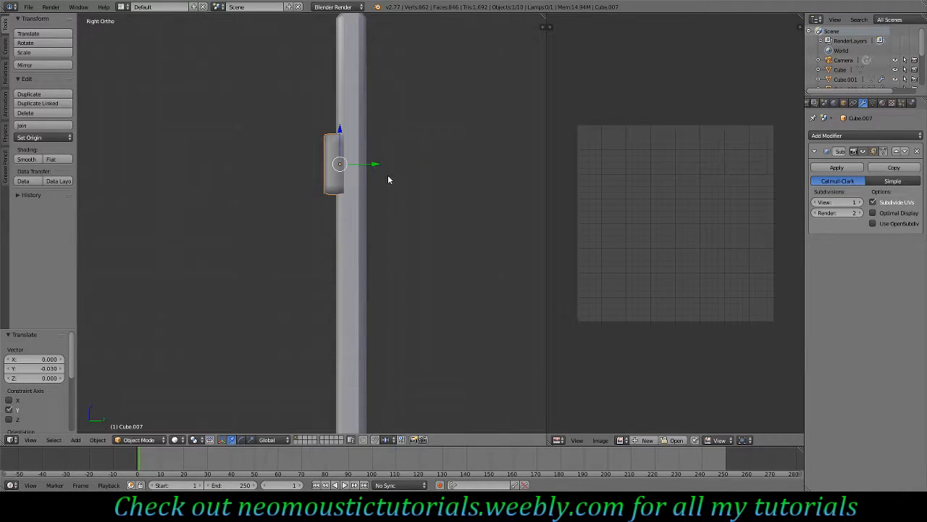
Move the lower crossbar -0.030 along Y so it protrudes from the front face like the upper one.
shift+scroll(390, 192, down, 4)
shift+scroll(391, 201, down, 5)
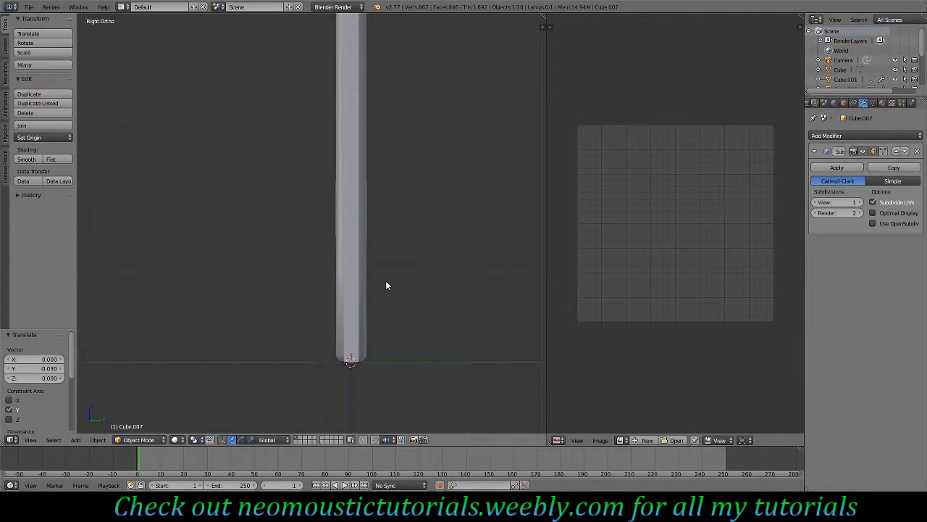
key(z)
right_click(361, 232)
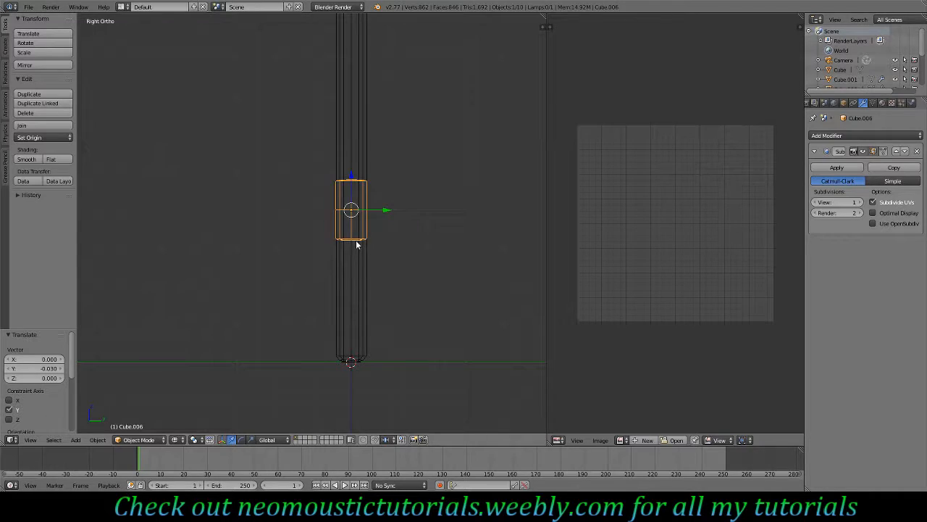
key(z)
drag(387, 209, 376, 211)
Scale the lower crossbar 0.9 along X and move it 0.1 along X to center it on the planks.
middle_drag(375, 210, 375, 161)
scroll(375, 161, down, 4)
shift+scroll(351, 190, up, 5)
middle_drag(330, 263, 356, 265)
key(KP_1)
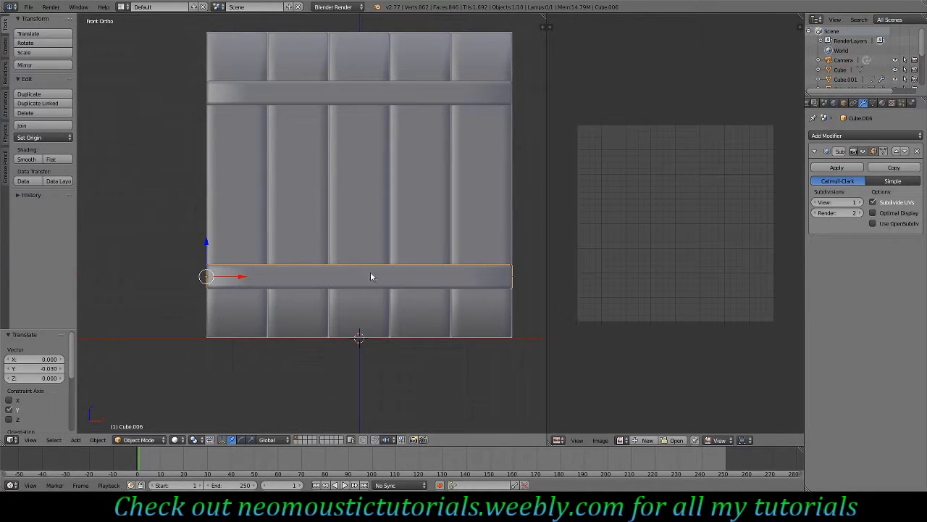
right_click(332, 280)
right_click(337, 279)
key(s)
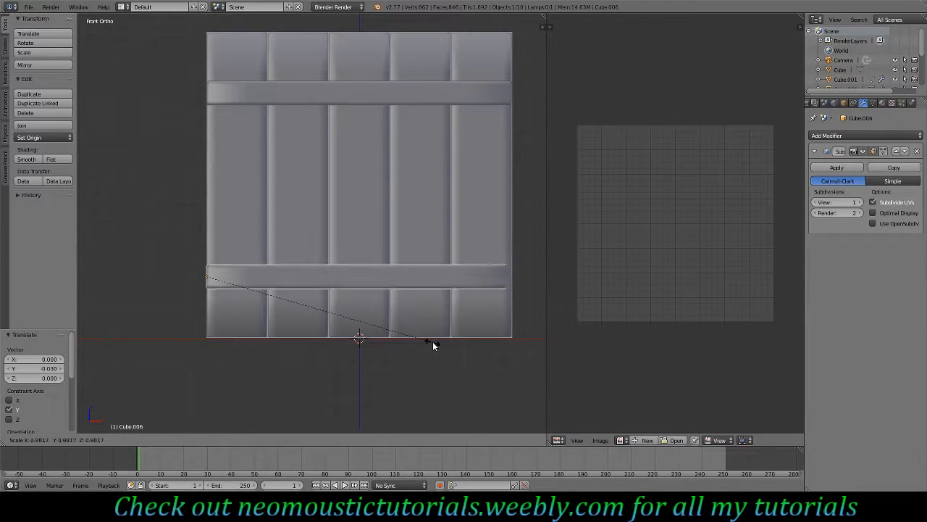
right_click(437, 345)
key(s)
key(x)
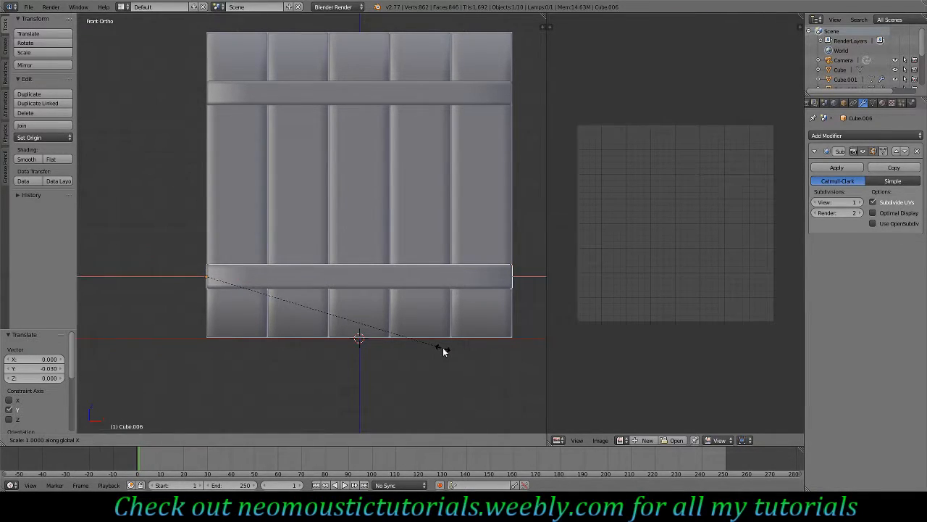
ctrl+click(430, 338)
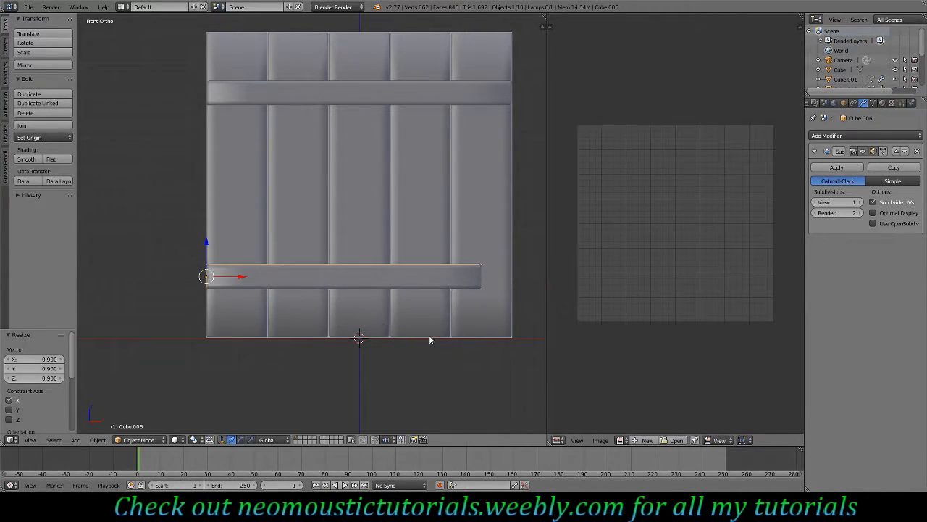
ctrl+drag(243, 276, 255, 273)
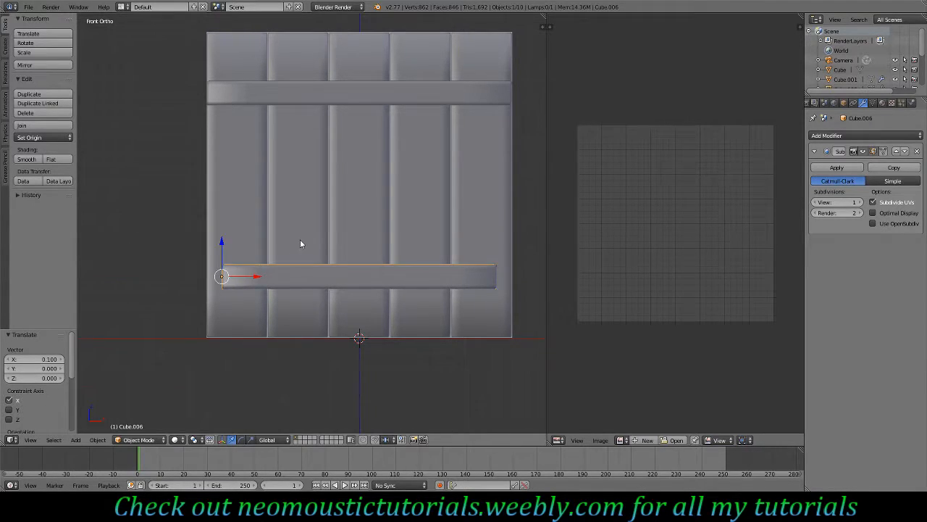
Shorten the upper crossbar along X to the lower crossbar's length and move it 0.1 along X.
shift+scroll(310, 220, up, 6)
right_click(361, 164)
key(s)
key(x)
ctrl+click(371, 269)
ctrl+drag(244, 166, 253, 168)
Select the thin wall behind the planks and export a Wavefront OBJ to the Desktop as WoodFenceLP.obj.
middle_drag(394, 240, 408, 223)
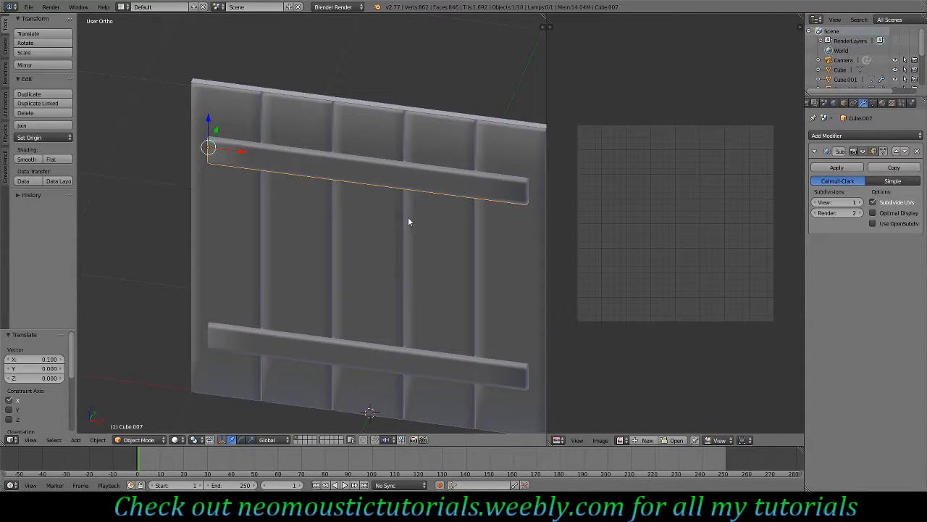
ctrl+scroll(423, 229, up, 5)
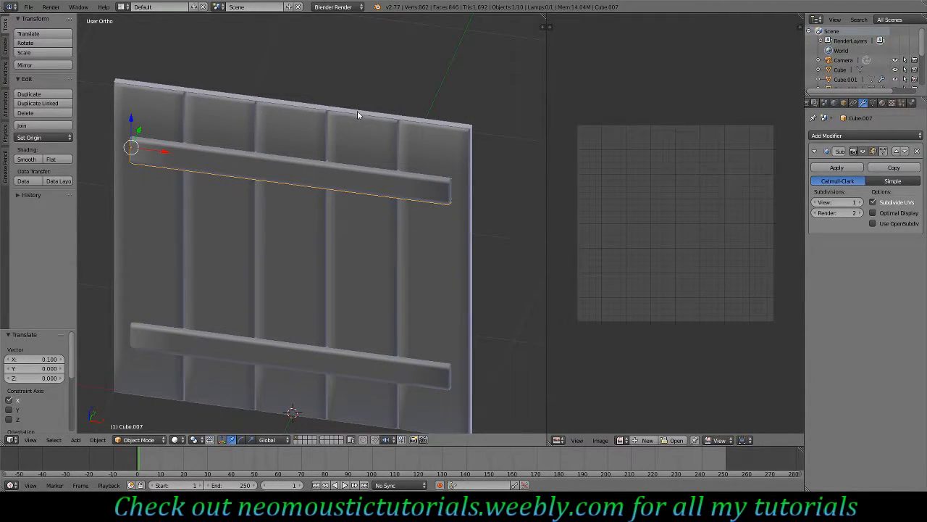
right_click(358, 114)
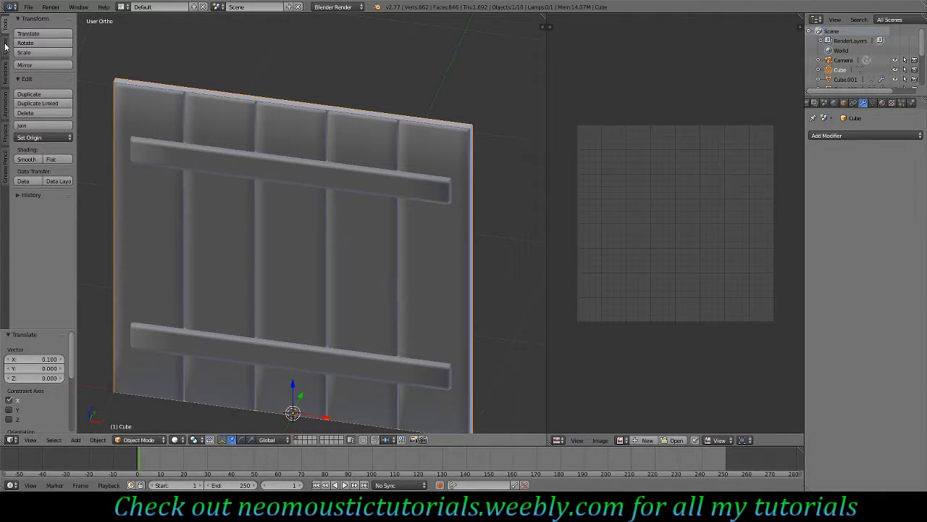
click(28, 6)
mouse_move(51, 191)
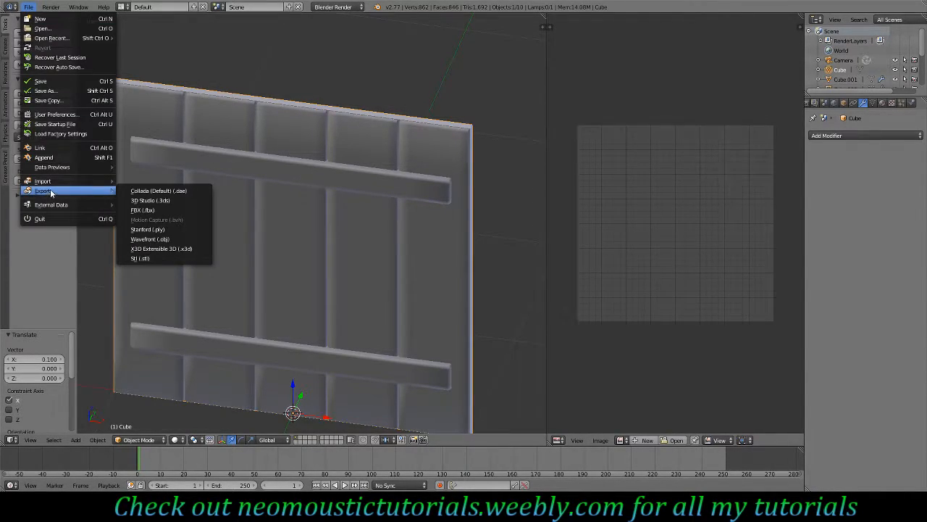
click(185, 239)
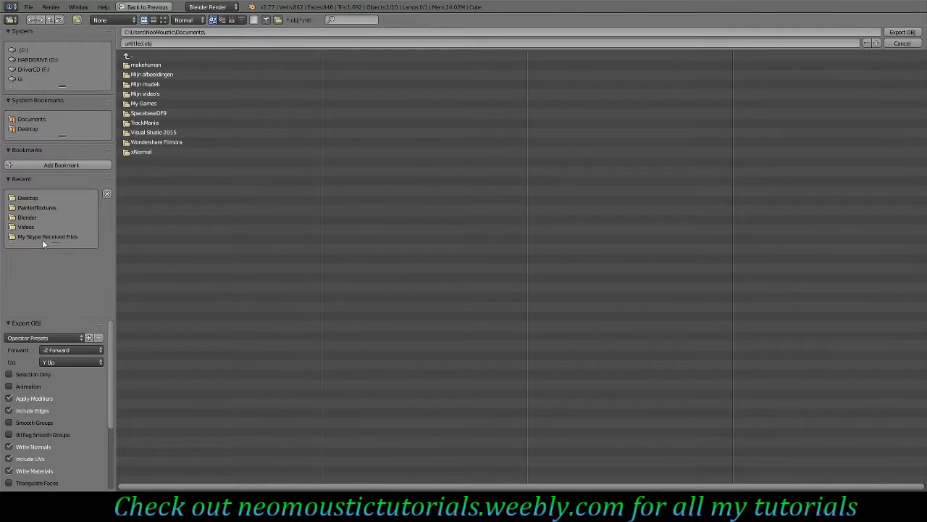
click(33, 199)
click(138, 43)
text(w)
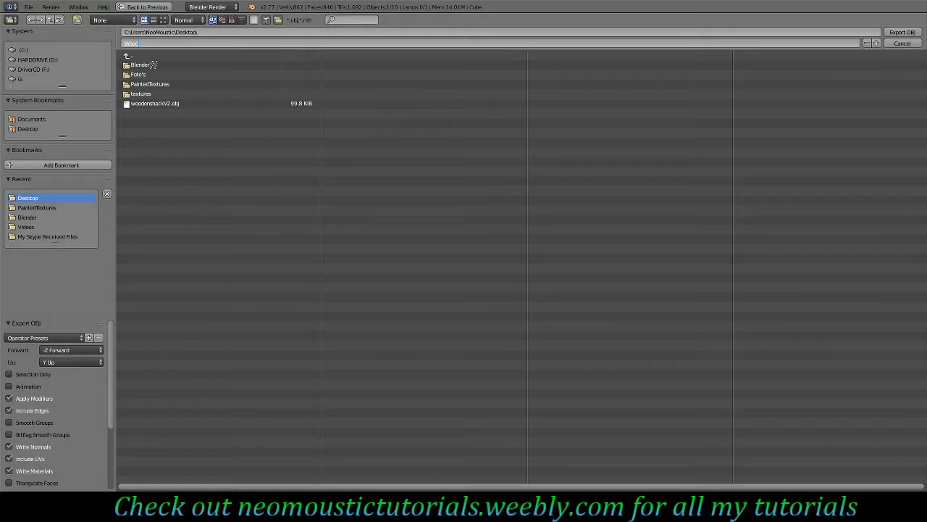
text(oodFenceLP)
key(Return)
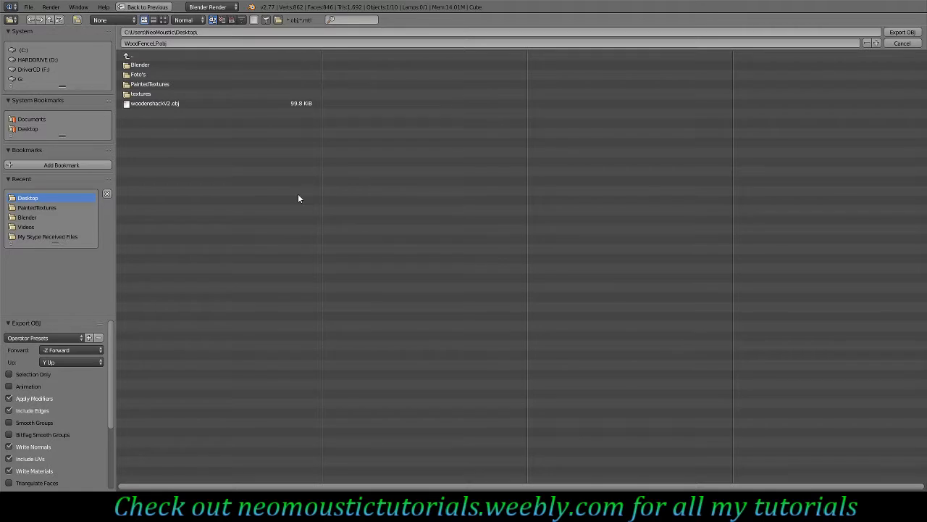
click(902, 33)
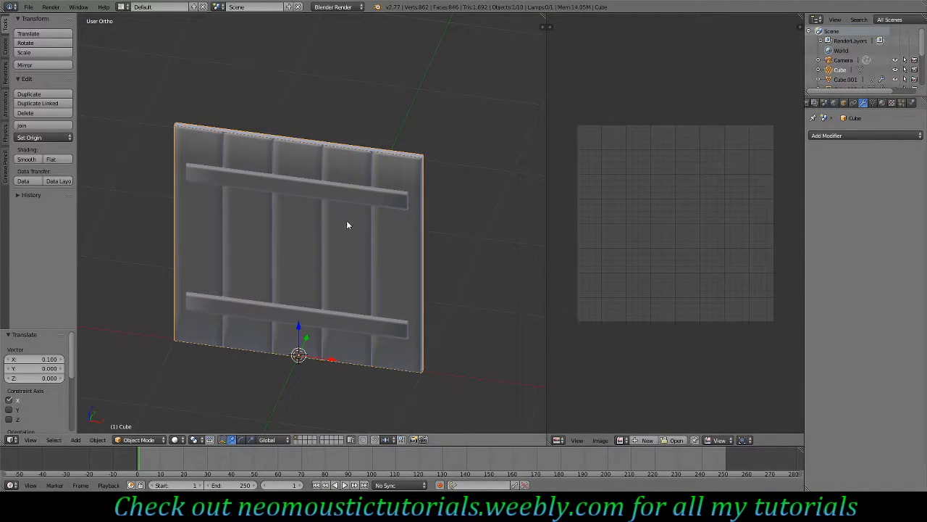
Re-export only the selected thin wall over WoodFenceLP.obj, with Write Materials turned off.
click(28, 7)
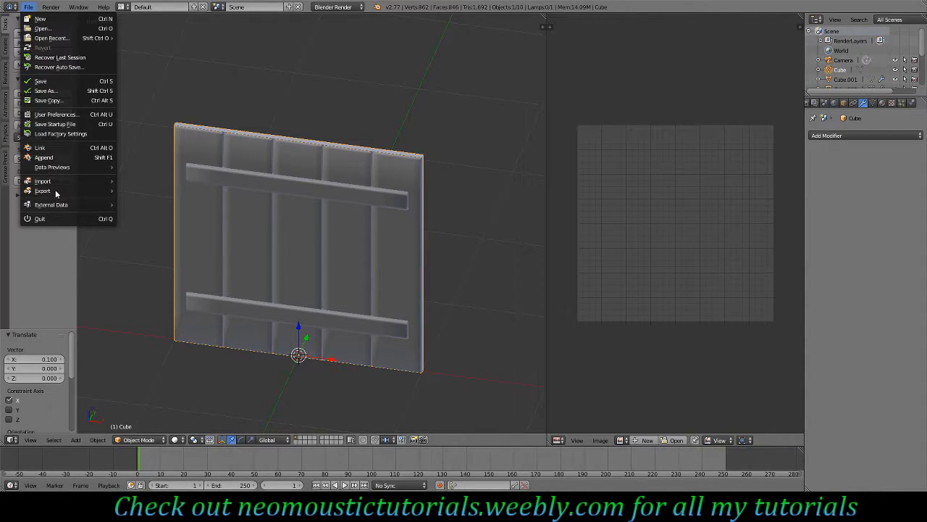
mouse_move(57, 191)
click(171, 241)
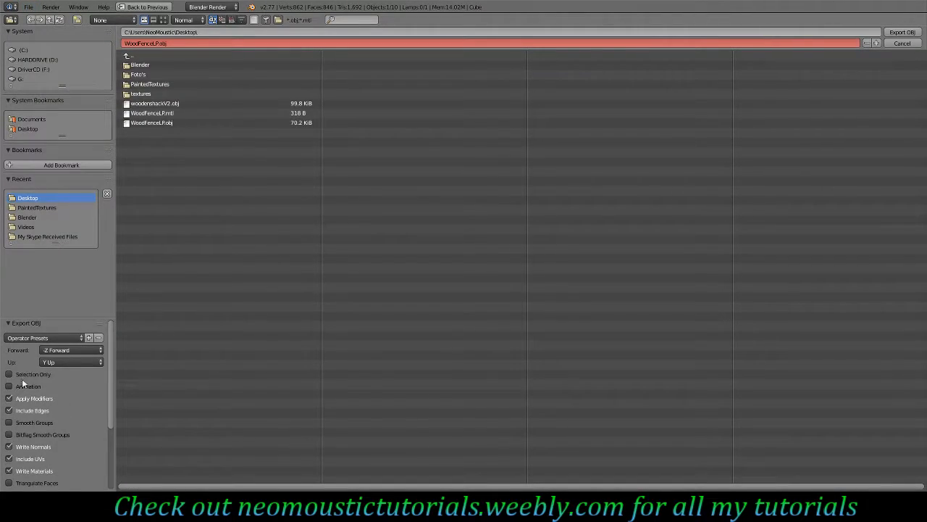
scroll(37, 356, down, 2)
scroll(57, 379, down, 4)
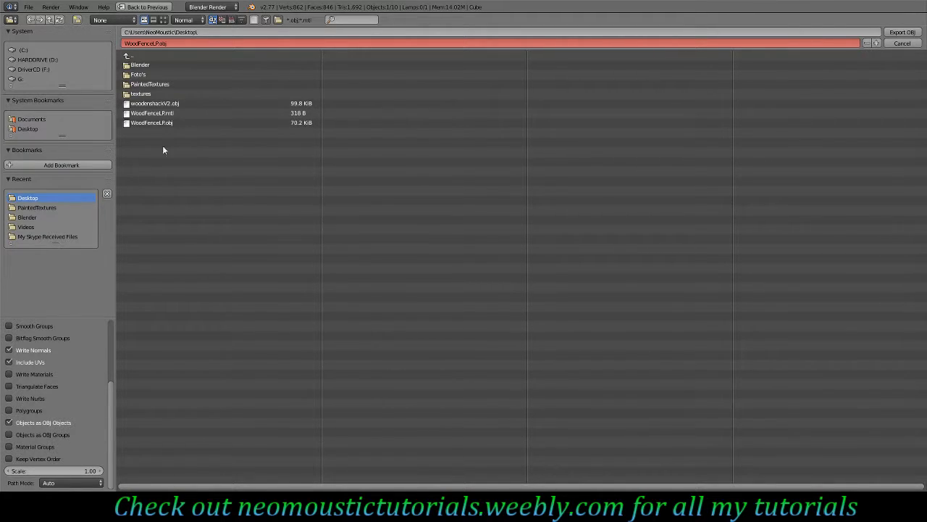
click(901, 44)
Select all five upright planks together with both crossbars.
right_click(381, 232)
shift+right_click(336, 244)
shift+right_click(297, 239)
shift+right_click(250, 236)
shift+right_click(212, 232)
shift+right_click(227, 183)
shift+right_click(263, 317)
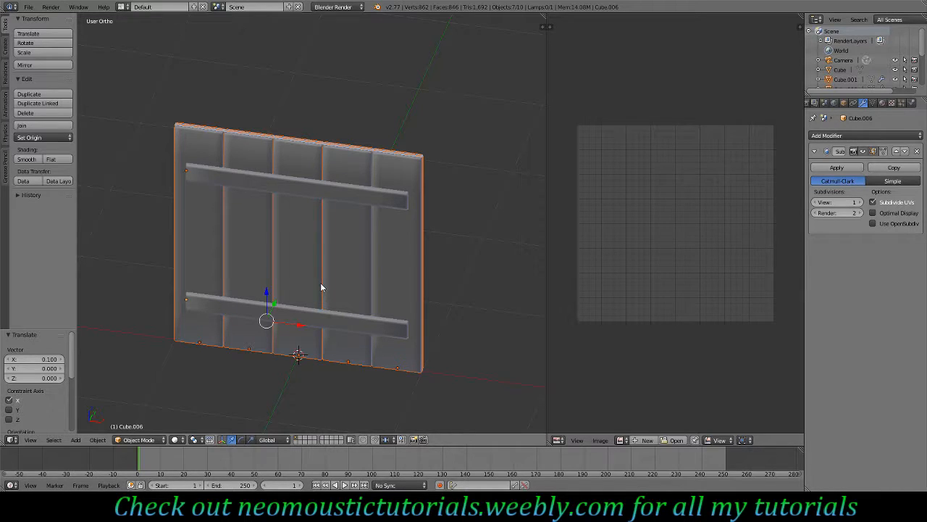
Export the selected planks and crossbars as a Wavefront OBJ named WoodFenceHP.obj on the Desktop.
click(29, 6)
mouse_move(57, 192)
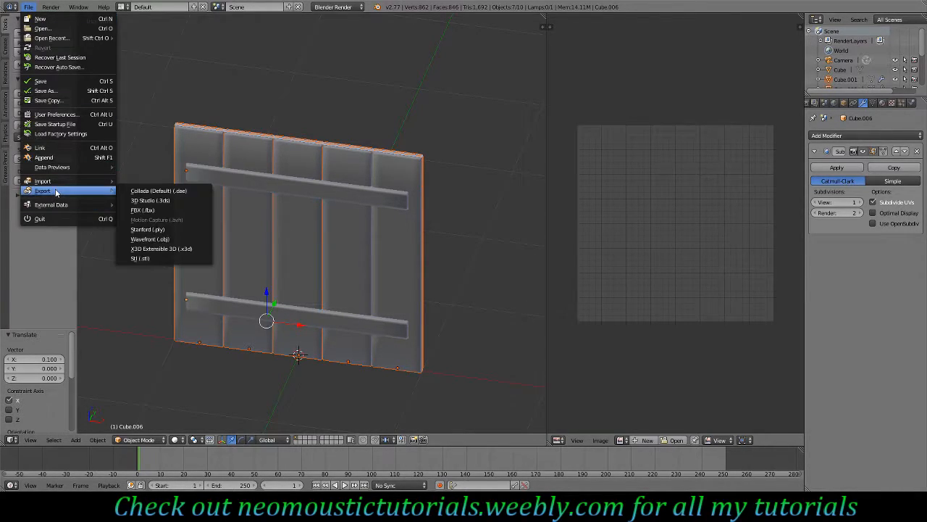
click(165, 241)
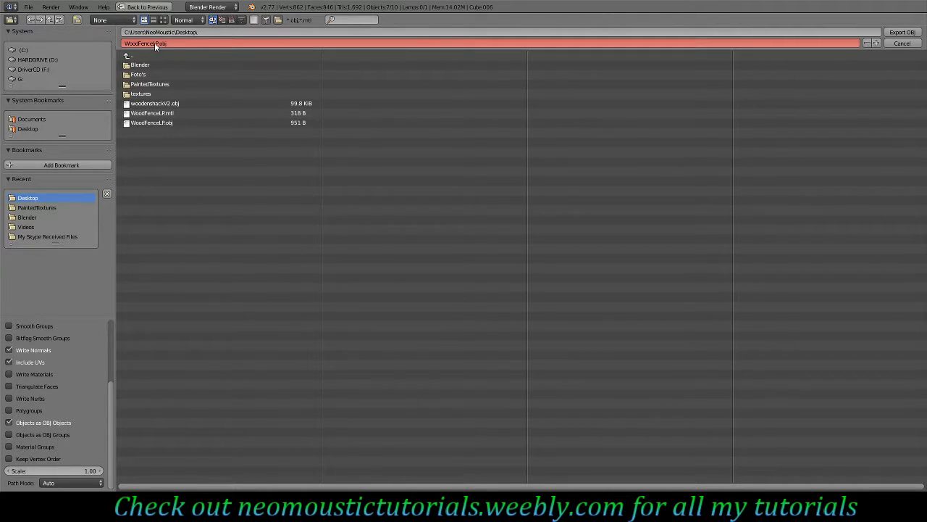
key(BackSpace)
text(H)
key(Return)
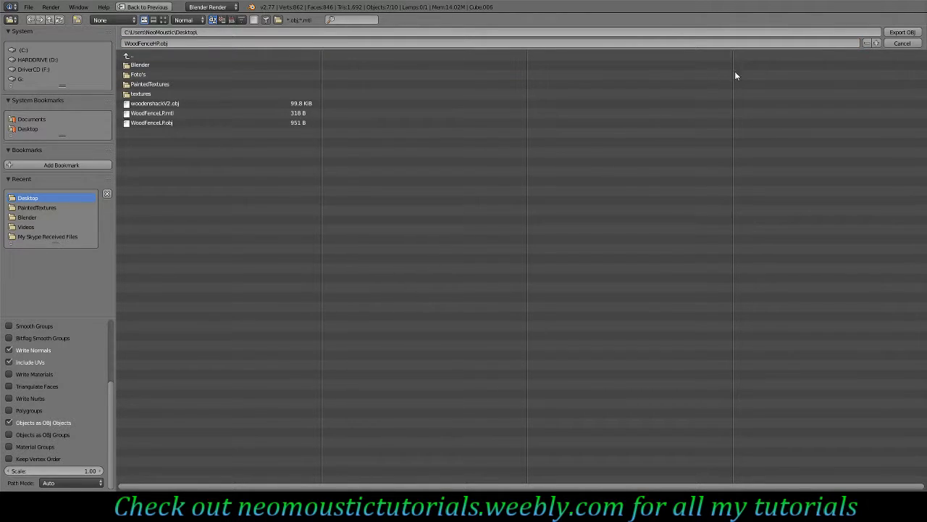
click(902, 32)
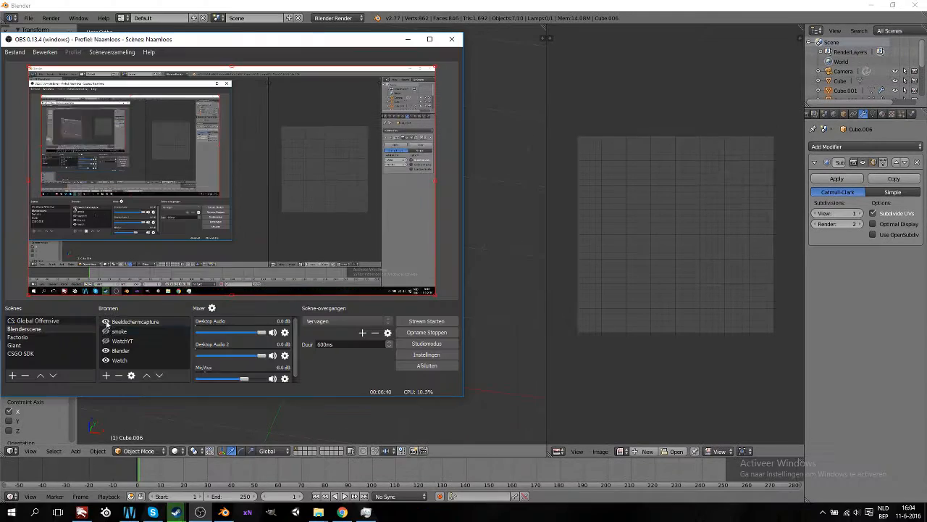
Launch GIMP.
click(248, 513)
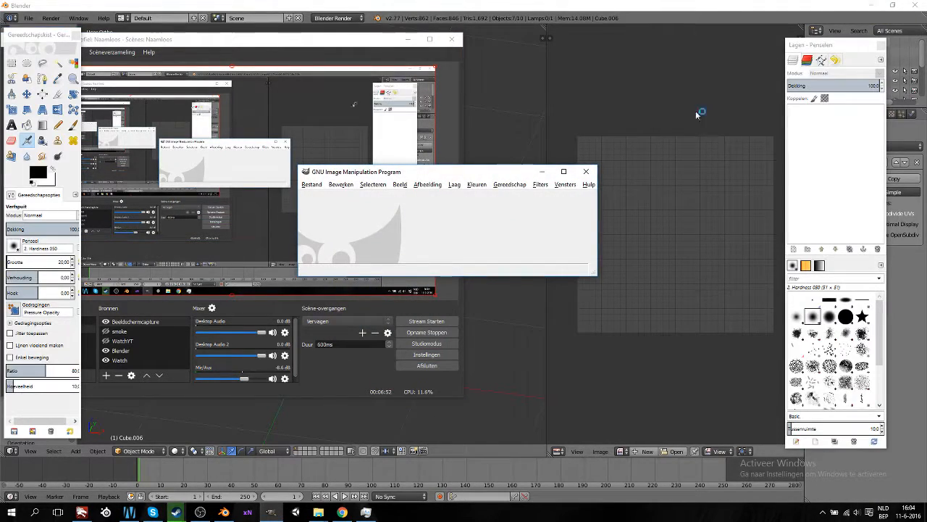
Switch to xNormal and minimize the Blender, File Explorer and Steam windows behind it.
click(248, 512)
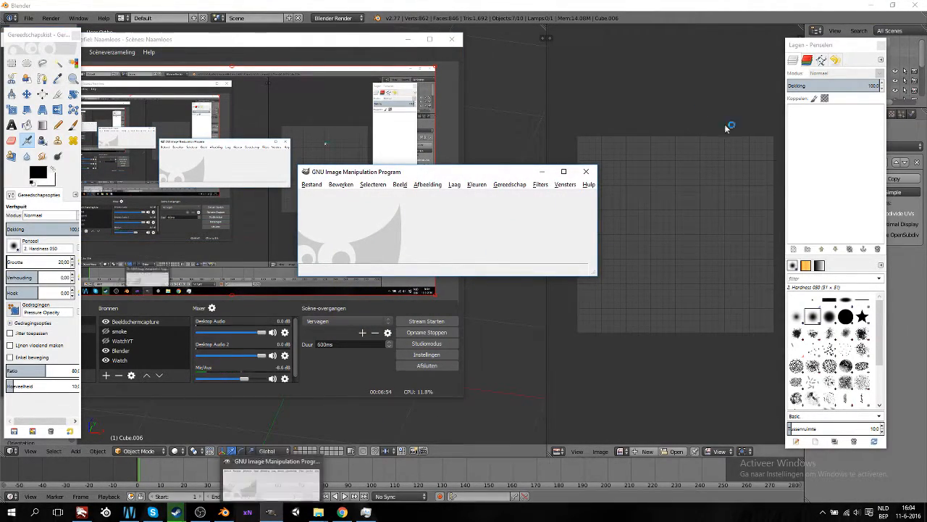
drag(457, 107, 541, 72)
click(869, 6)
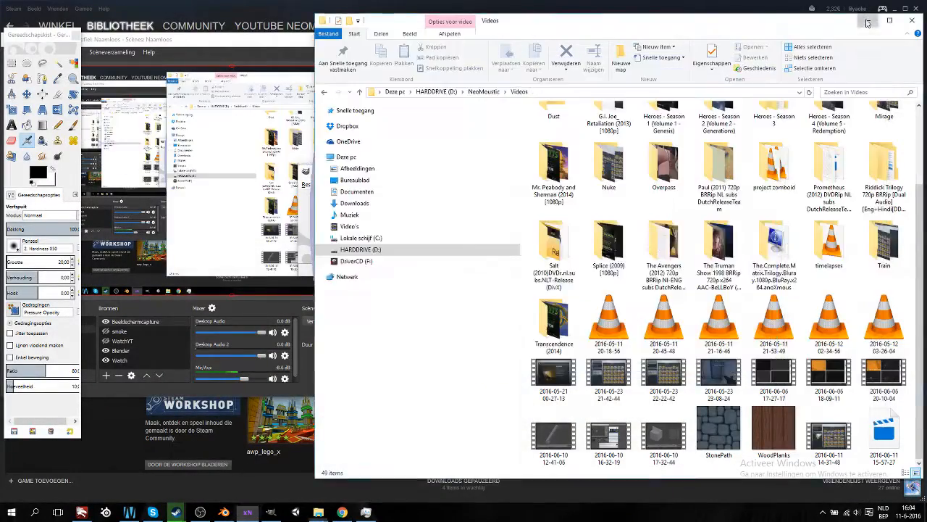
click(867, 21)
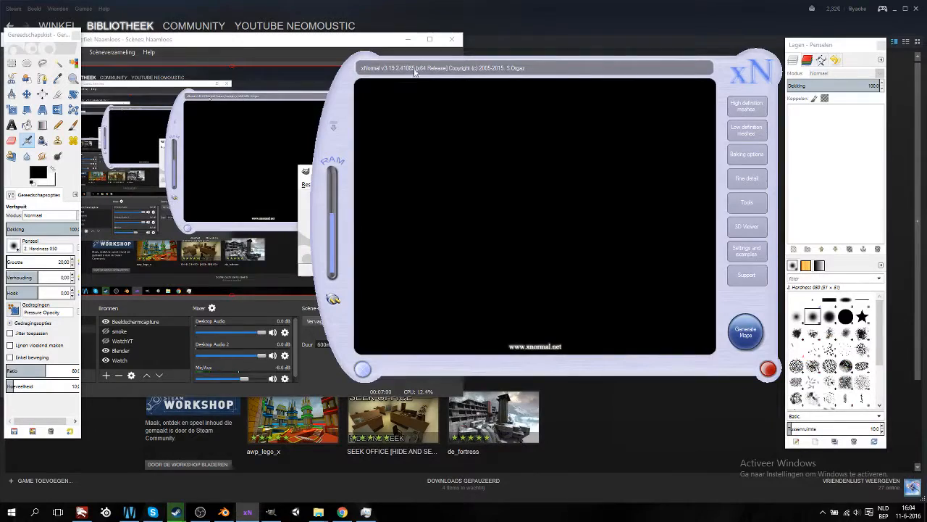
click(896, 9)
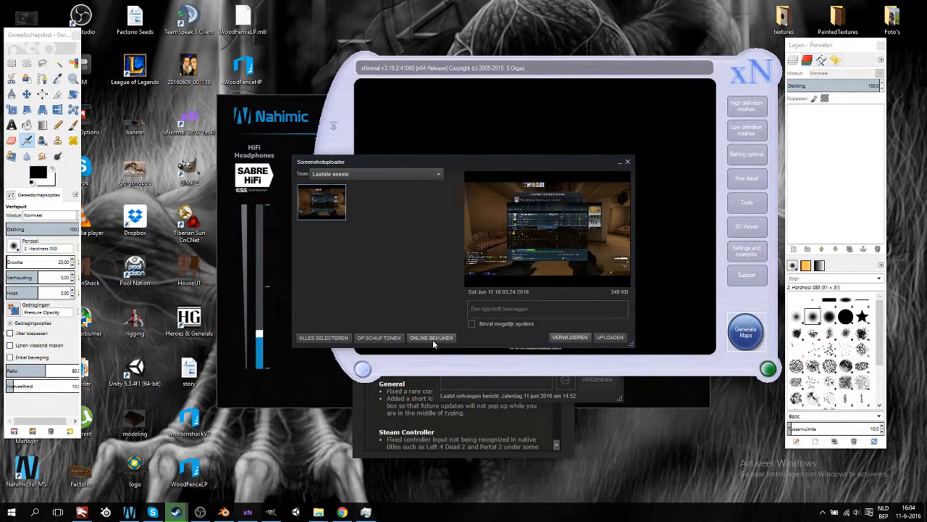
Upload the pending screenshot from the Steam screenshot uploader with public visibility and return to xNormal.
click(613, 342)
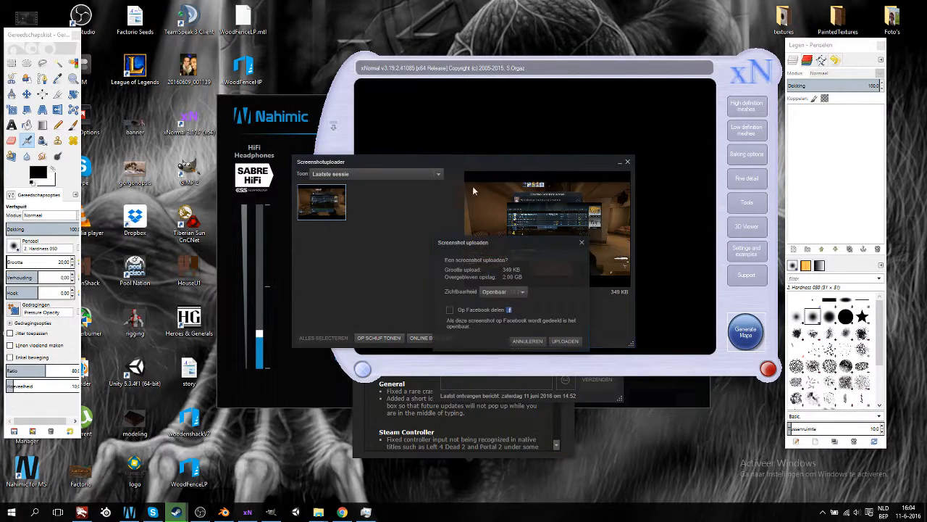
click(568, 346)
click(458, 80)
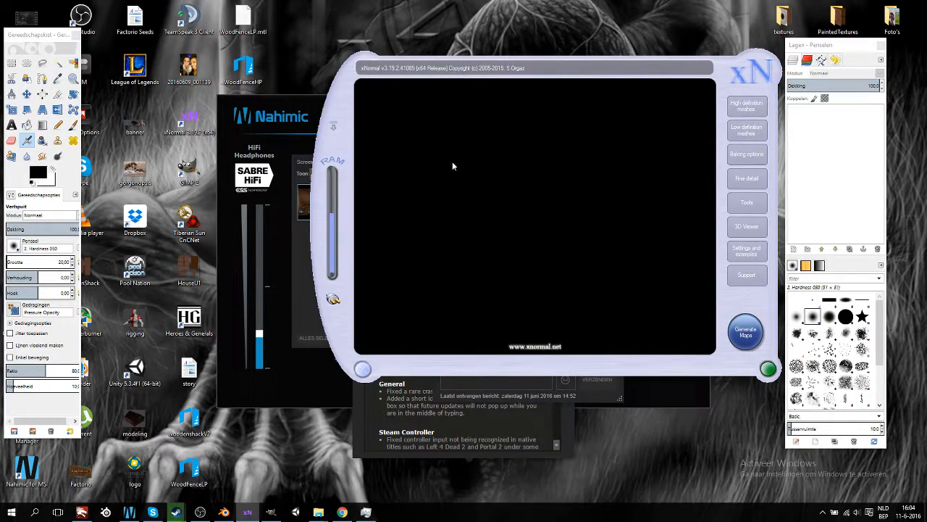
Replace WallHP.obj with WoodFenceHP.obj from the desktop in the high definition mesh list.
click(754, 110)
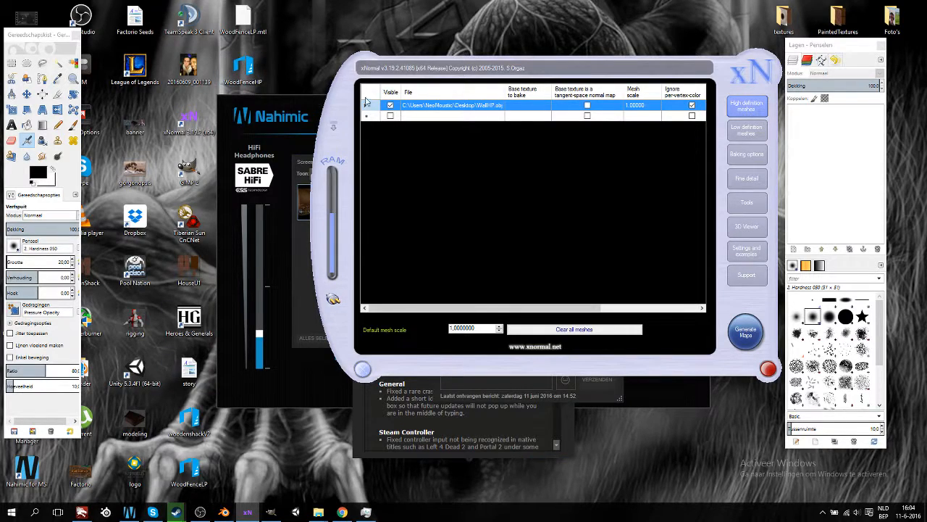
drag(593, 209, 467, 118)
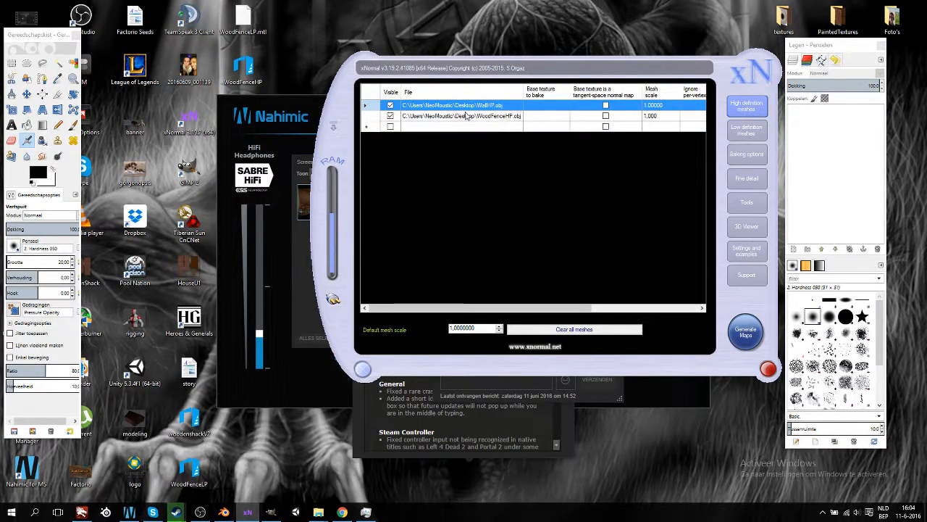
right_click(459, 107)
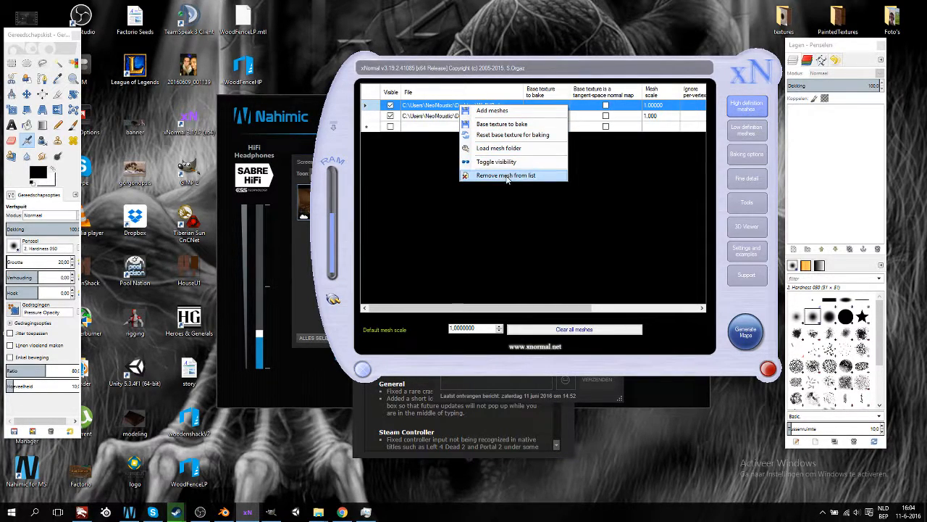
click(507, 176)
Replace WallLP.obj with WoodFenceLP.obj from the desktop in the low definition mesh list.
click(746, 131)
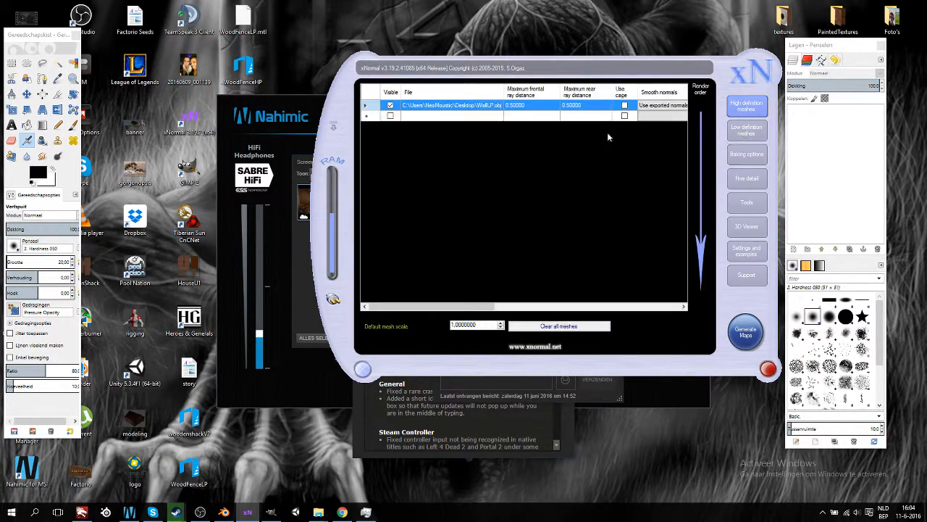
right_click(468, 107)
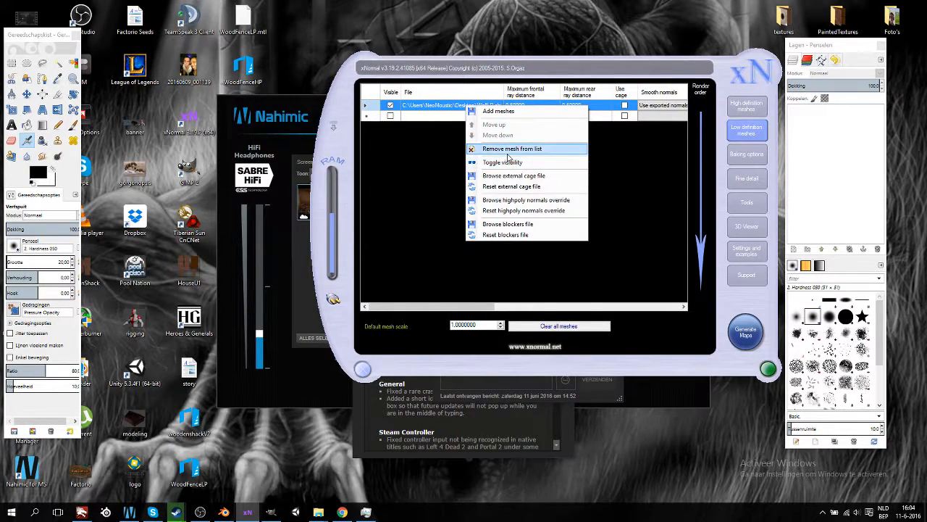
click(509, 150)
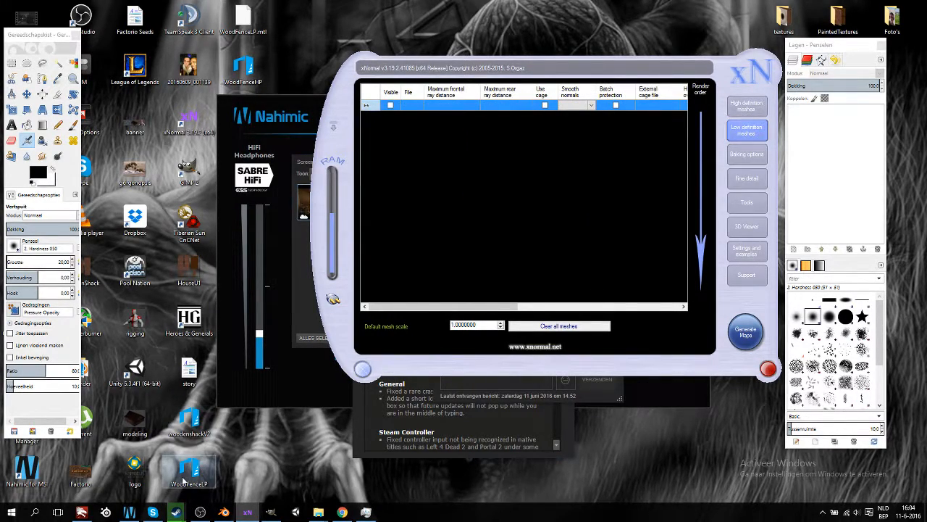
drag(514, 214, 512, 210)
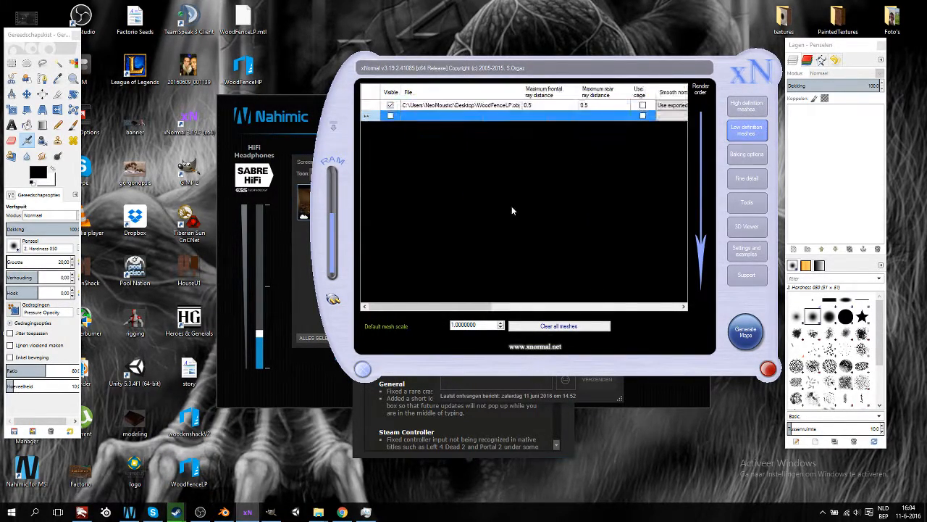
Rename the baking output file on the Desktop as FenceTutorial.bmp.
click(741, 155)
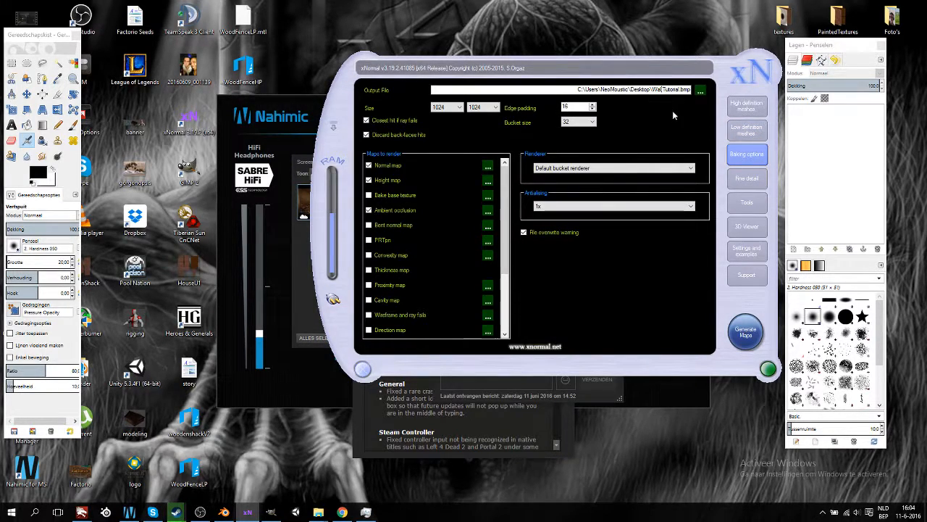
key(BackSpace)
key(BackSpace)
key(BackSpace)
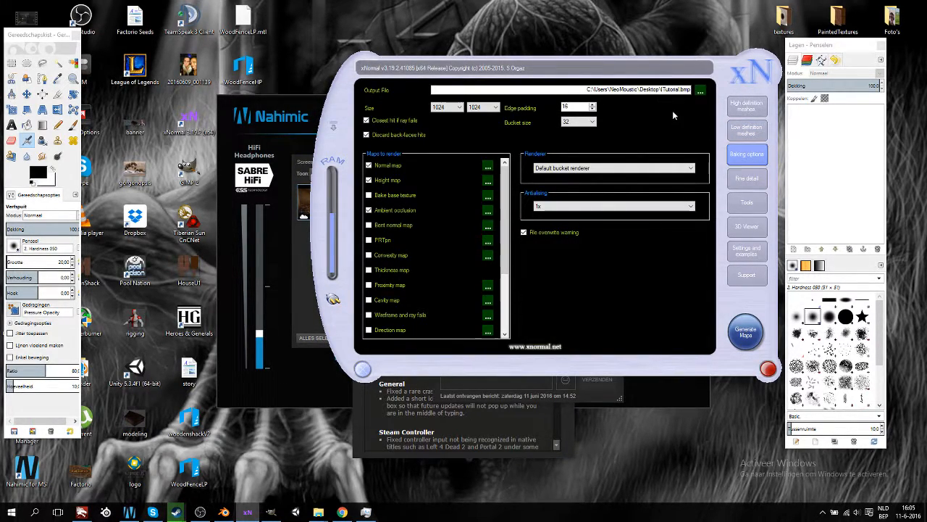
text(Fence)
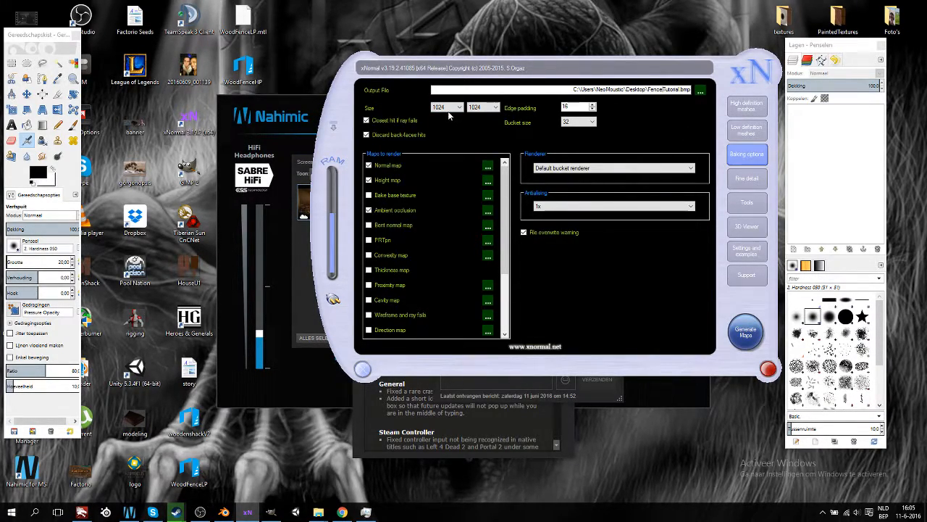
Generate the normal, height and ambient occlusion maps, accepting the default height tonemapping, and move the render preview aside.
click(741, 336)
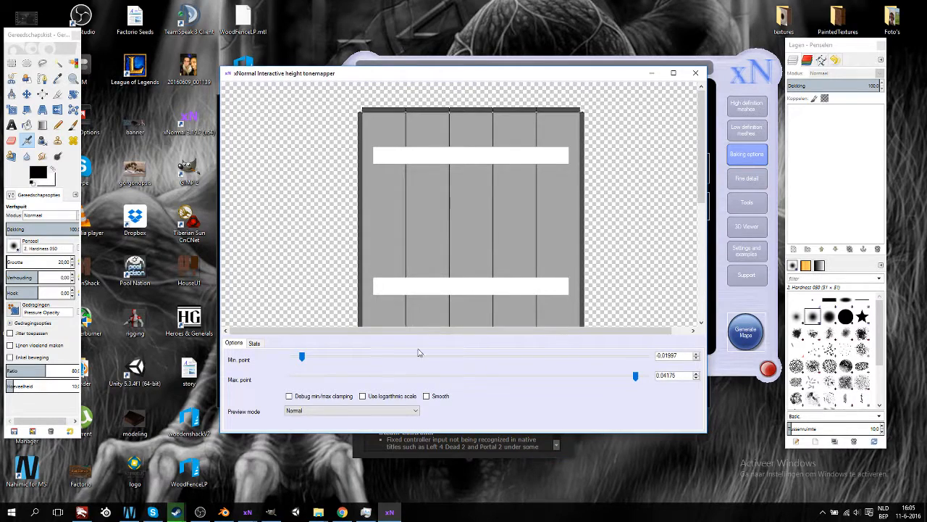
scroll(447, 268, down, 5)
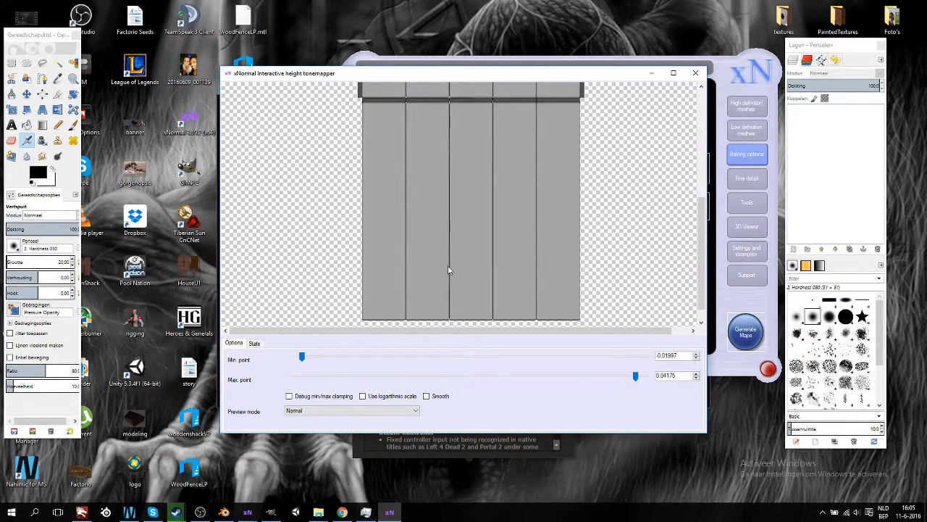
scroll(448, 270, up, 3)
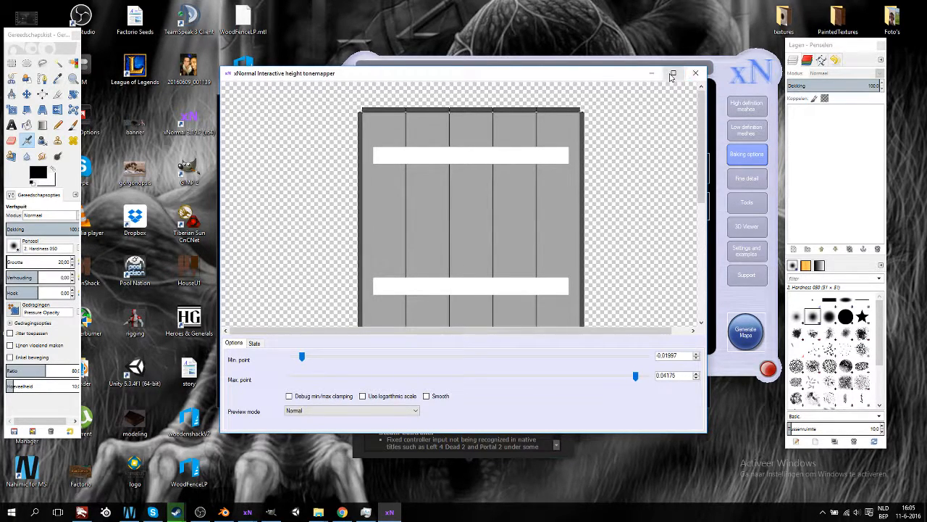
click(694, 73)
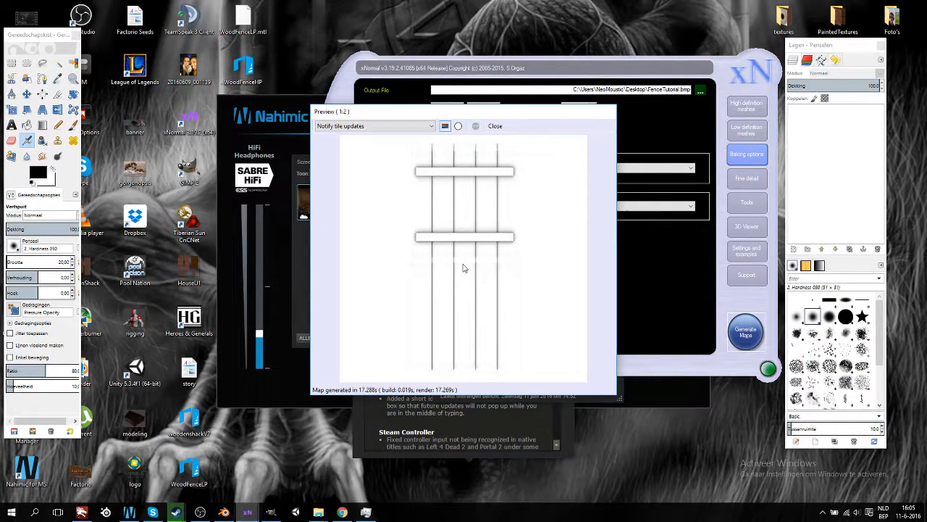
drag(443, 112, 214, 125)
drag(290, 128, 268, 129)
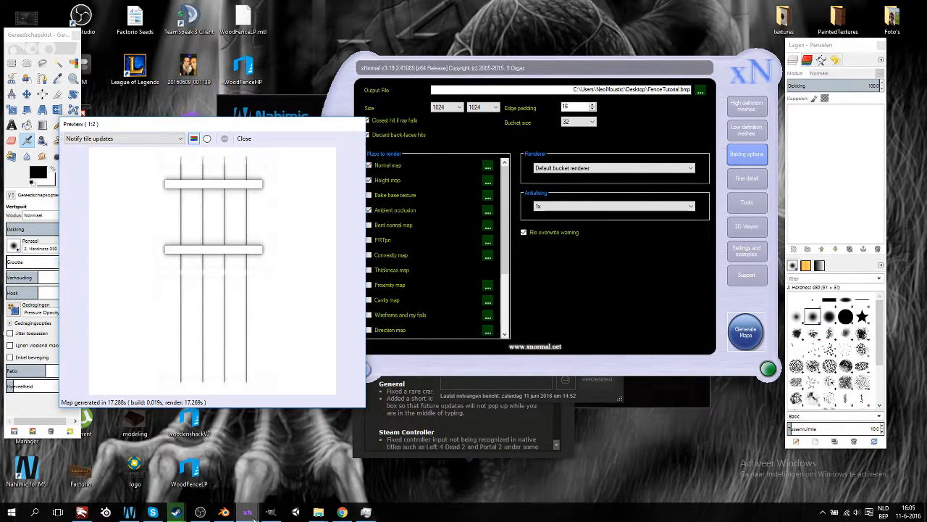
Move the GIMP and xNormal windows clear of the baked map files on the desktop and minimize Nahimic.
mouse_move(247, 513)
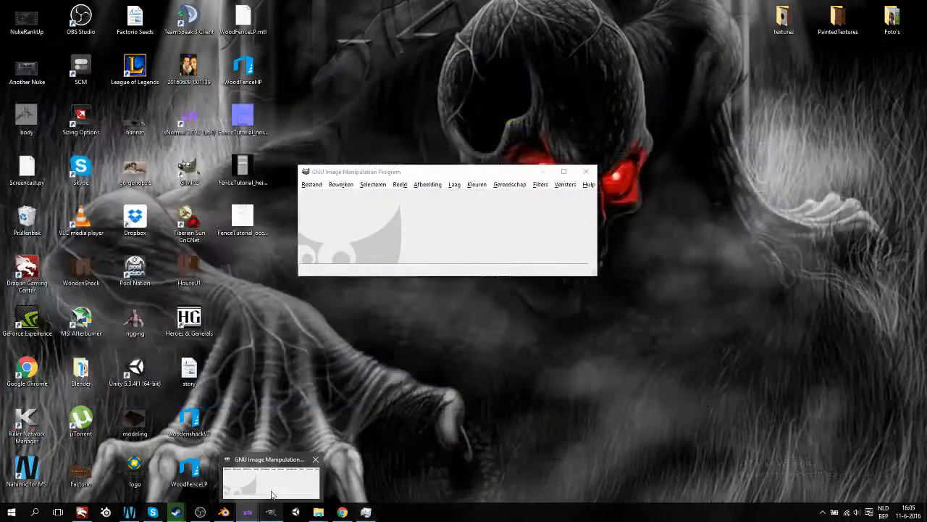
click(272, 495)
drag(427, 171, 447, 64)
click(244, 138)
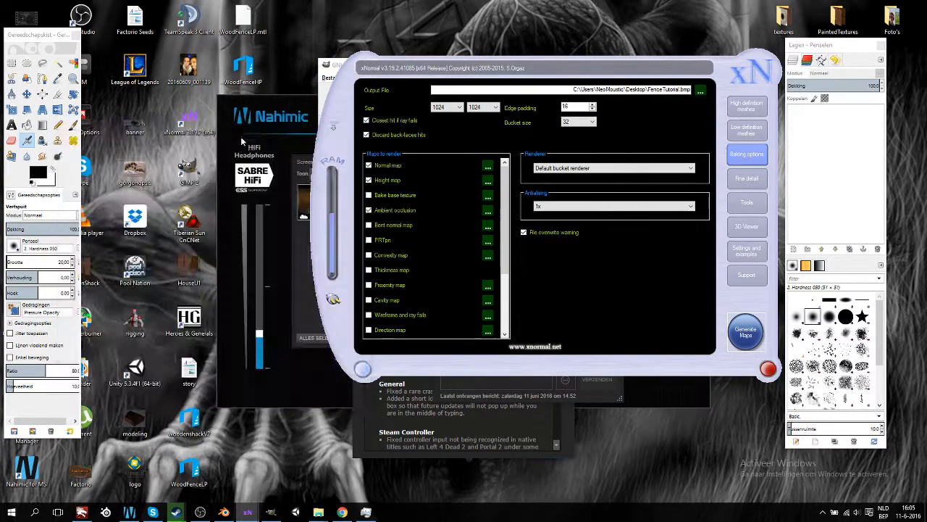
click(281, 104)
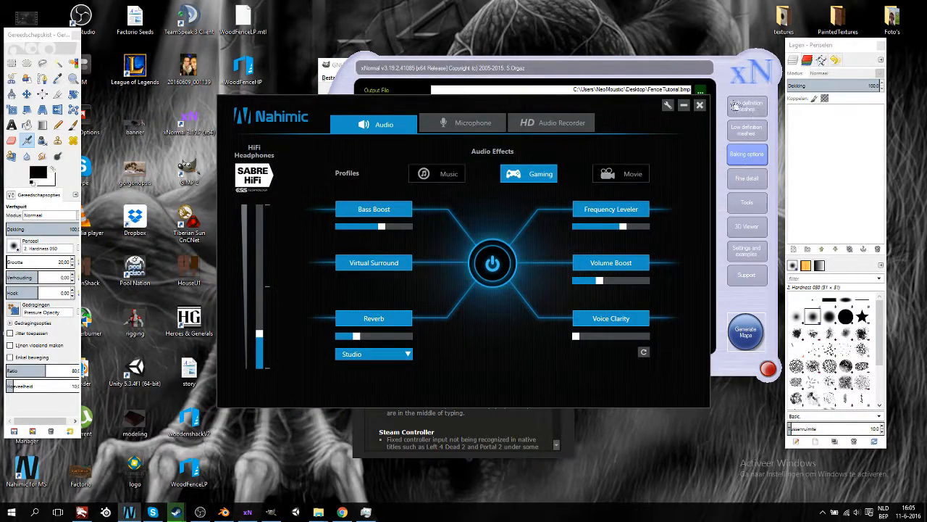
click(687, 108)
drag(719, 67, 829, 42)
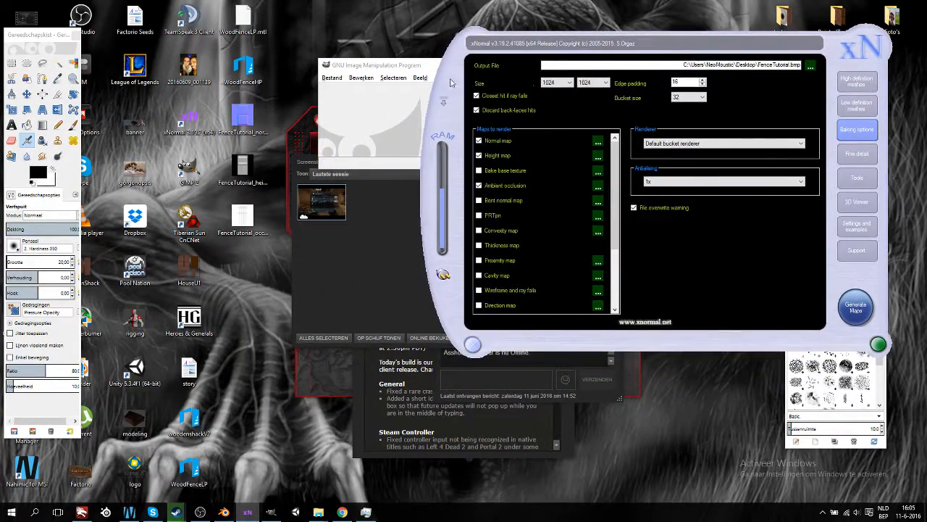
Close the Steam screenshot uploader and the Steam update window.
click(321, 174)
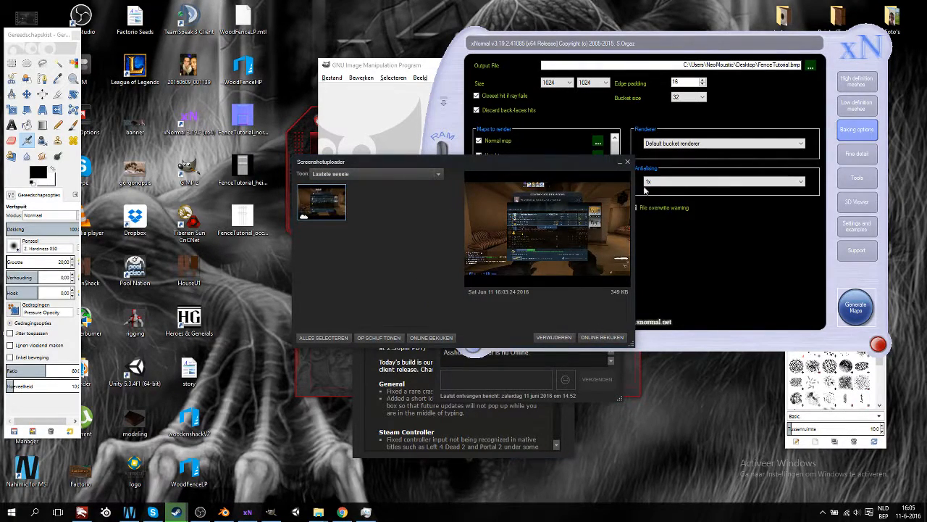
click(627, 162)
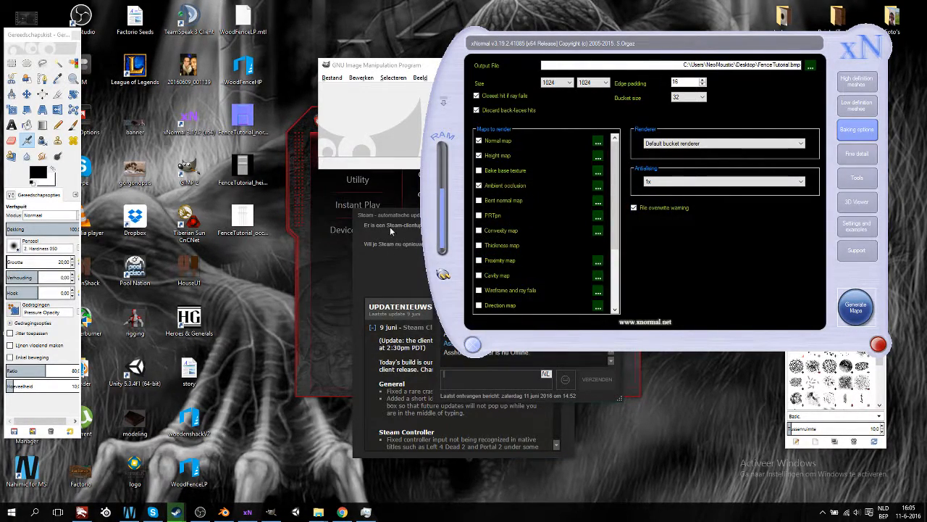
click(567, 215)
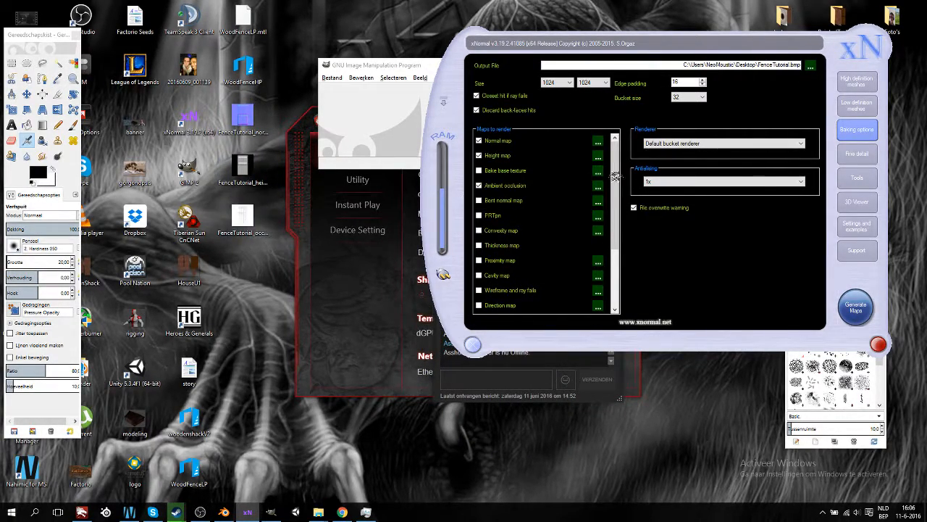
Open the FenceTutorial_occlusion map from the desktop in GIMP and reposition the image window and toolbox.
drag(426, 123, 388, 123)
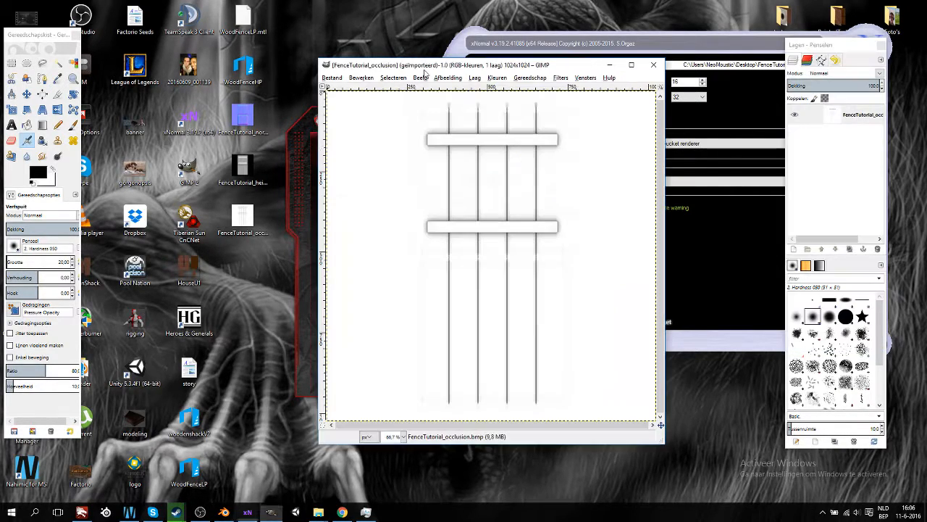
drag(433, 67, 356, 89)
drag(52, 34, 52, 54)
Add seamless-wood-texture-free-28 from the desktop's textures folder to the occlusion image as a new layer.
double_click(783, 17)
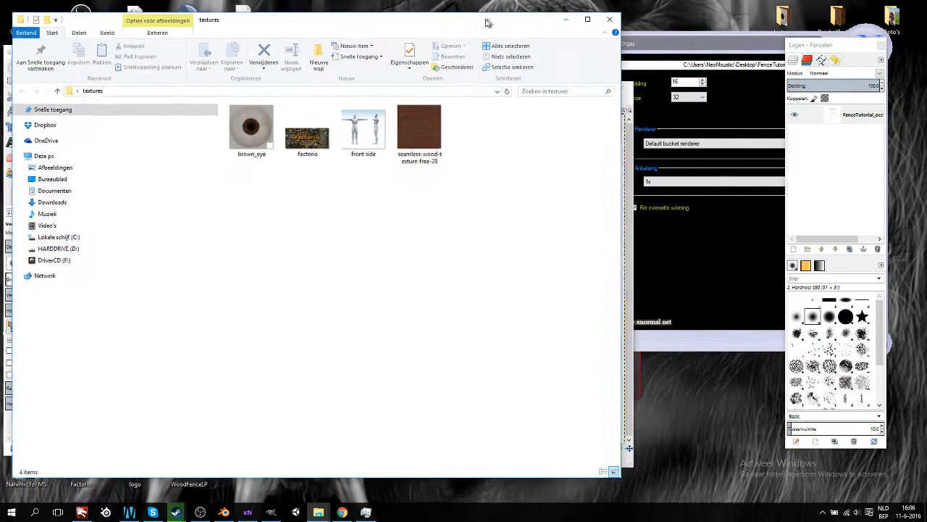
drag(490, 32, 285, 41)
drag(215, 141, 506, 255)
Place the occlusion layer above the wood texture and set its blend mode to Multiply (Vermenigvuldigen).
drag(863, 134, 851, 116)
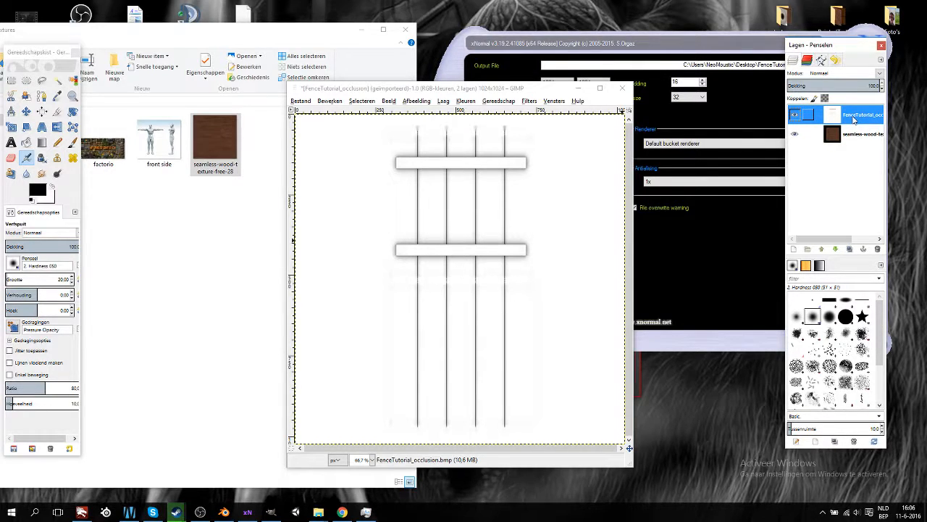
click(826, 75)
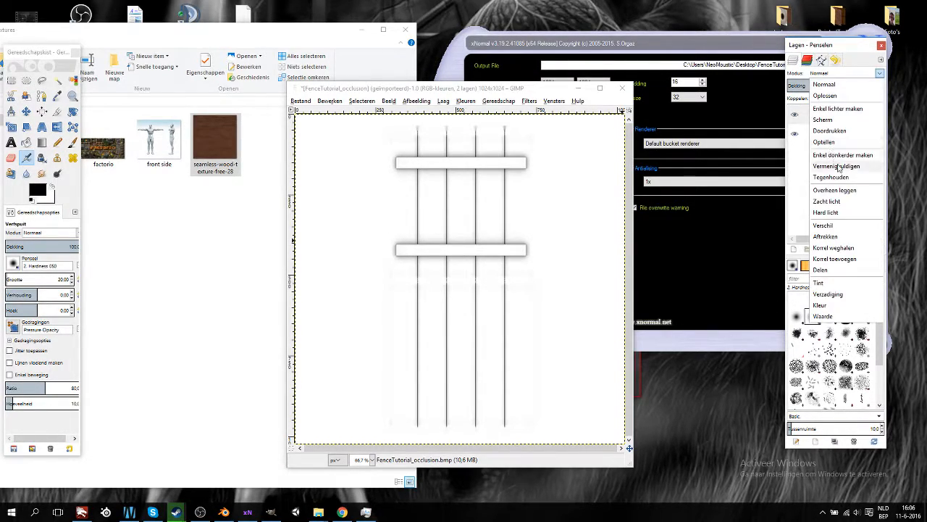
click(837, 166)
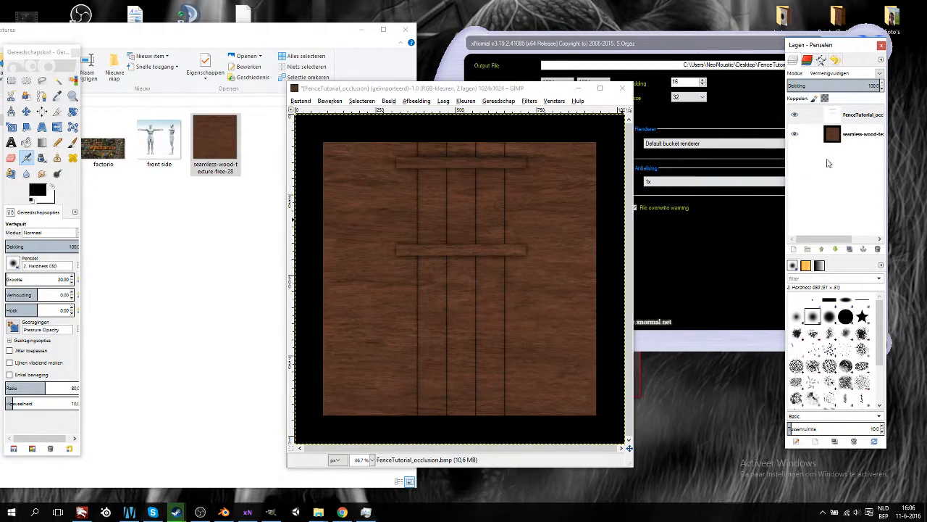
Scale the wood texture layer to about 1024 × 1021 px so it covers the whole image.
click(870, 135)
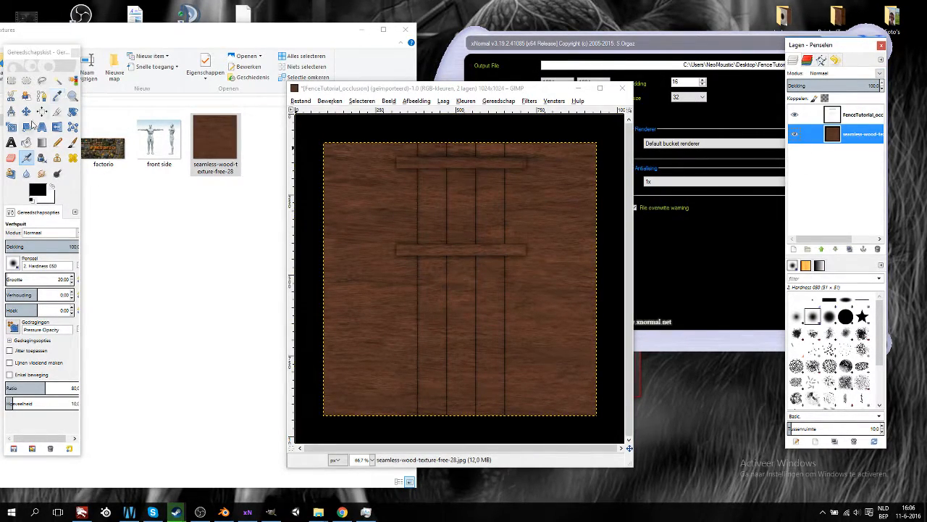
click(11, 126)
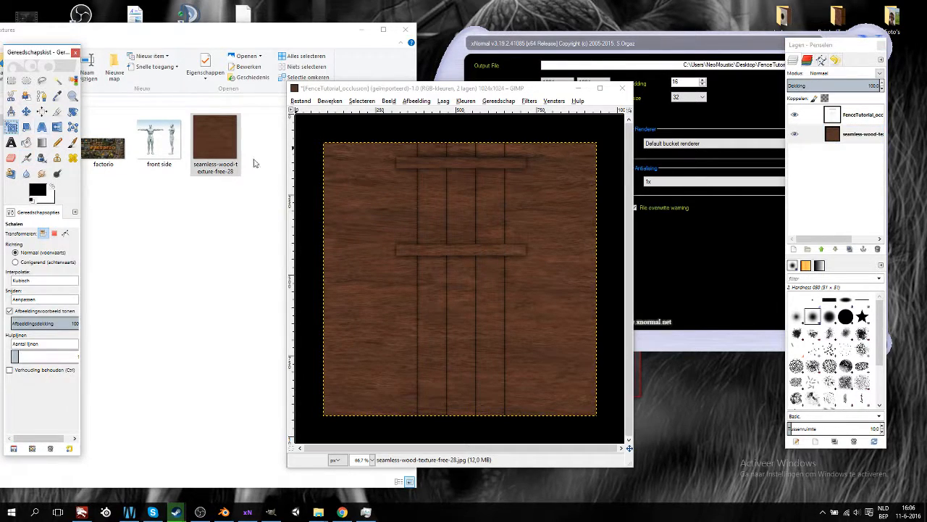
mouse_move(345, 154)
mouse_down()
mouse_move(300, 117)
mouse_move(340, 162)
mouse_up()
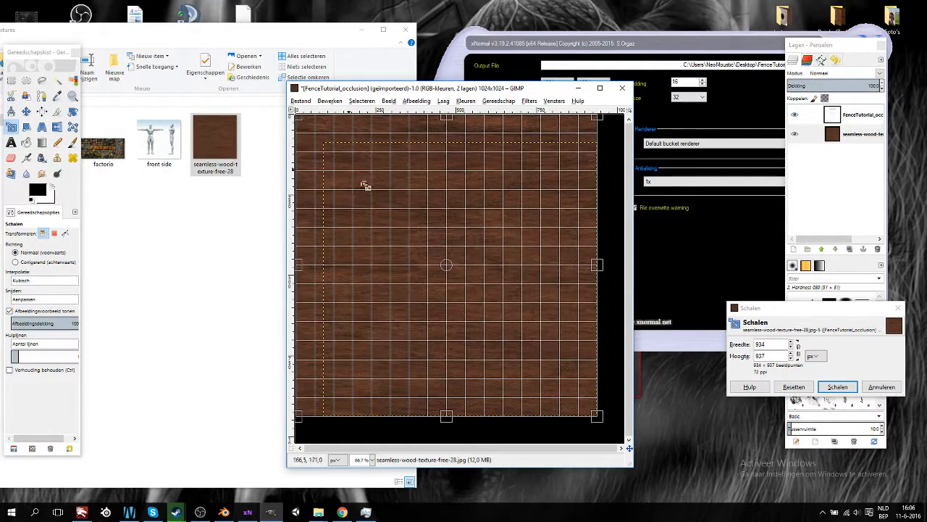
drag(597, 416, 631, 448)
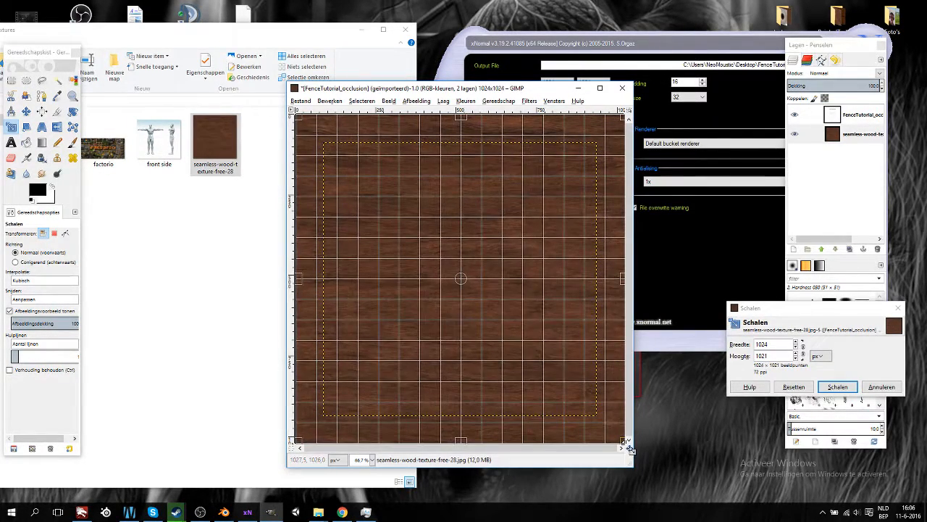
click(837, 387)
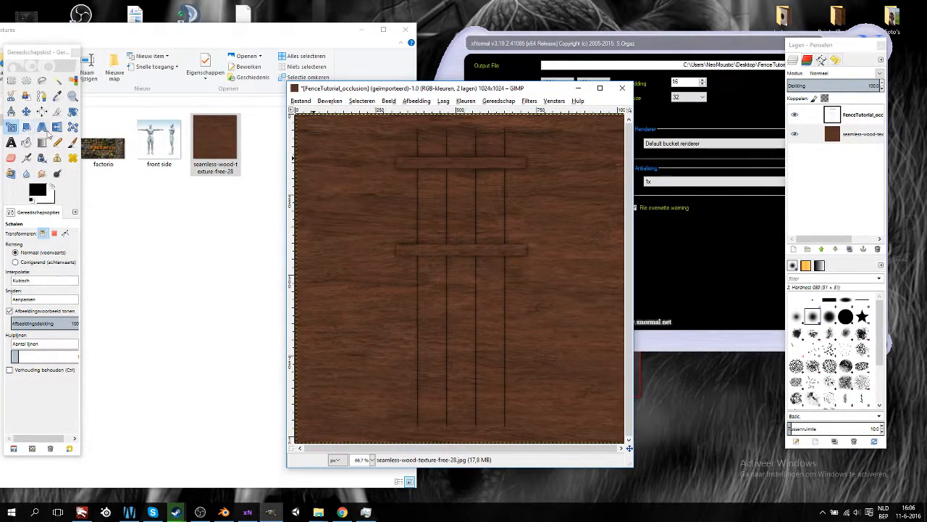
Rotate the full-size wood layer a quarter turn so its grain runs vertically along the fence planks.
click(73, 111)
drag(365, 143, 469, 147)
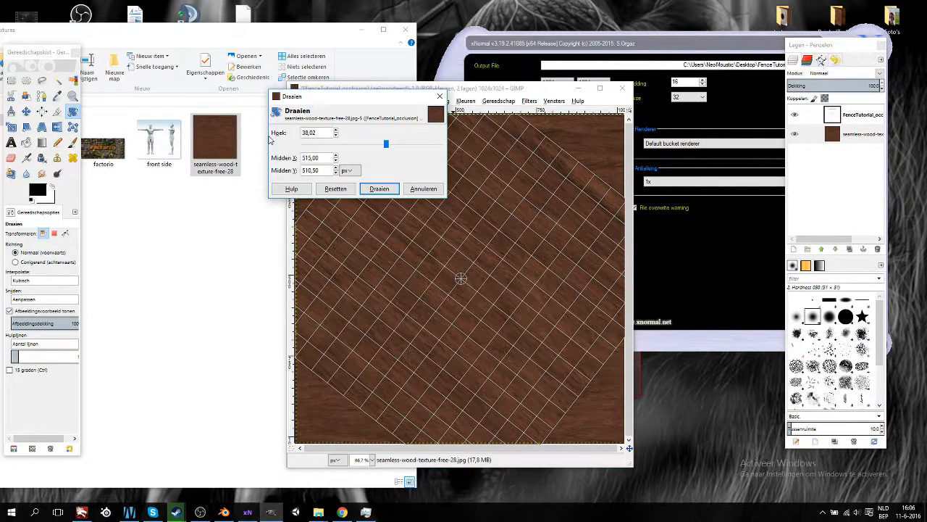
click(379, 188)
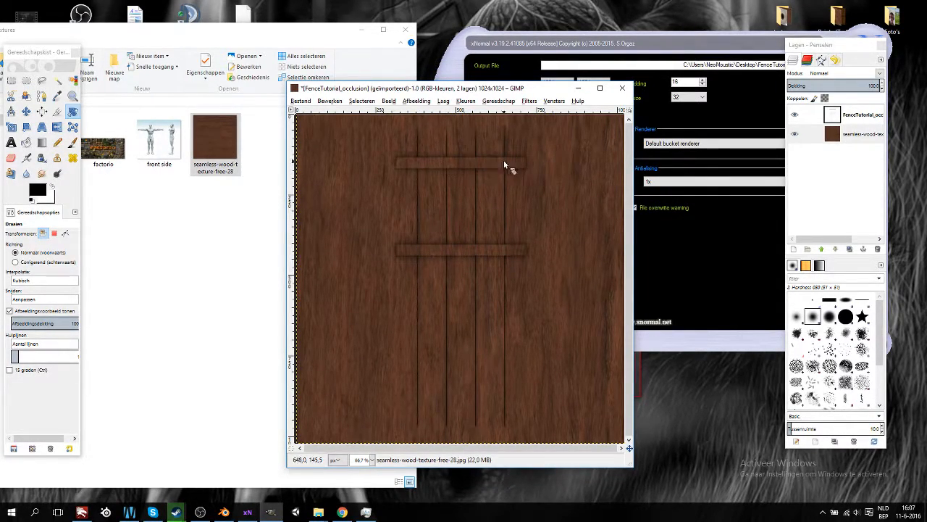
Add seamless-wood-texture-free-28 as a second wood layer and scale it to about 399 × 43 px over the lower crossbar.
drag(208, 145, 459, 320)
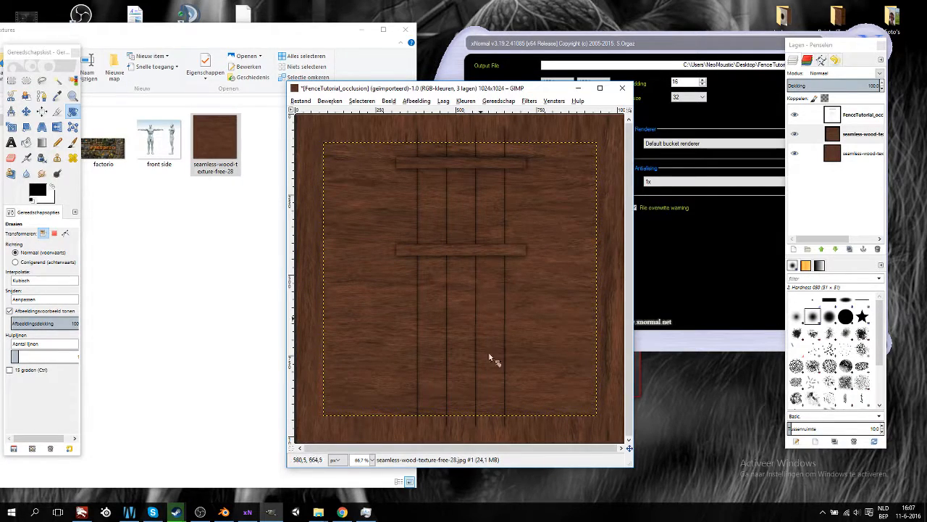
click(15, 128)
click(459, 420)
drag(464, 422, 467, 259)
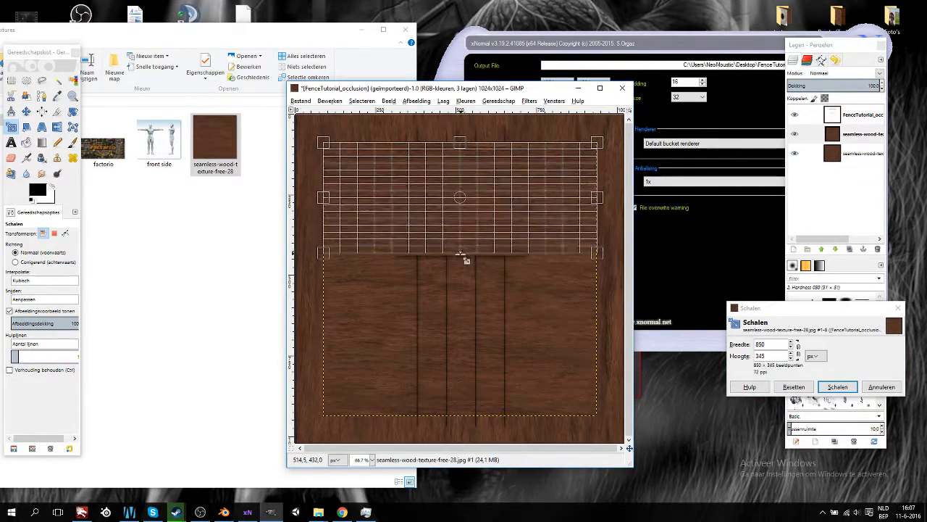
drag(460, 148, 471, 253)
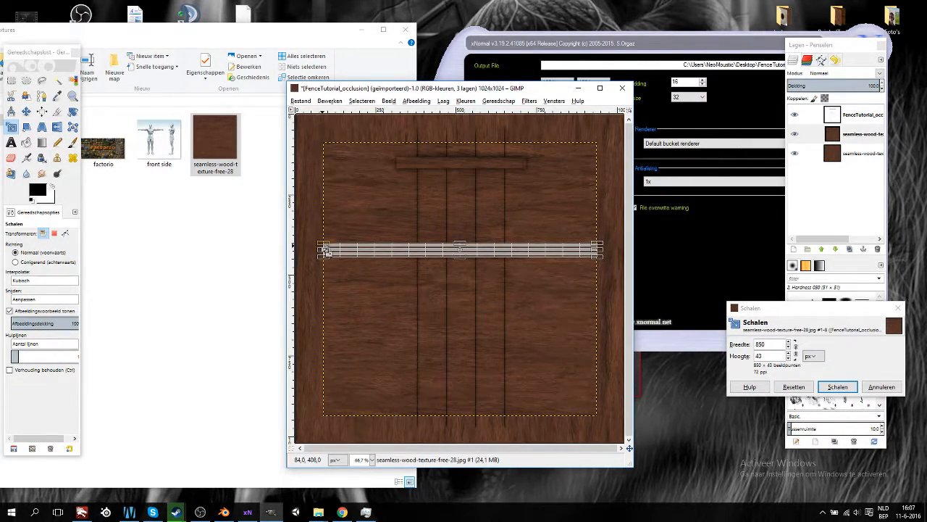
drag(325, 250, 398, 252)
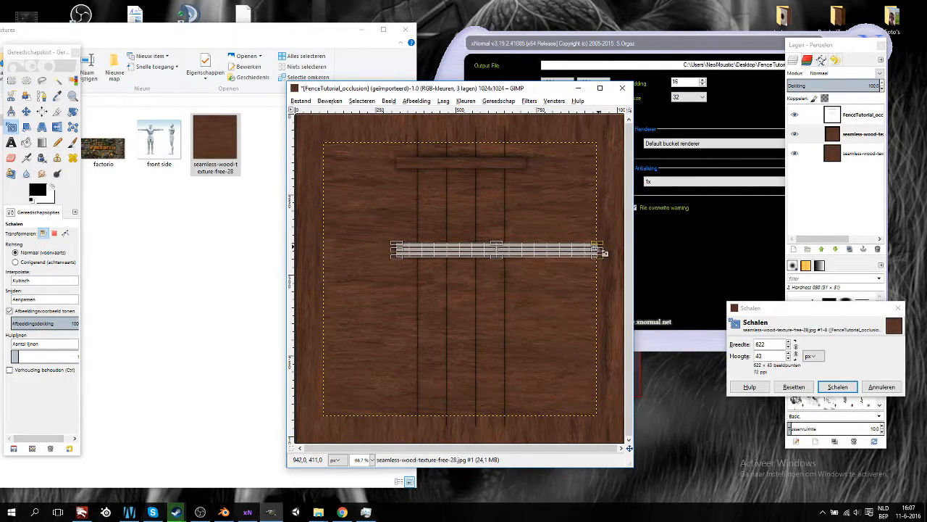
drag(599, 250, 494, 251)
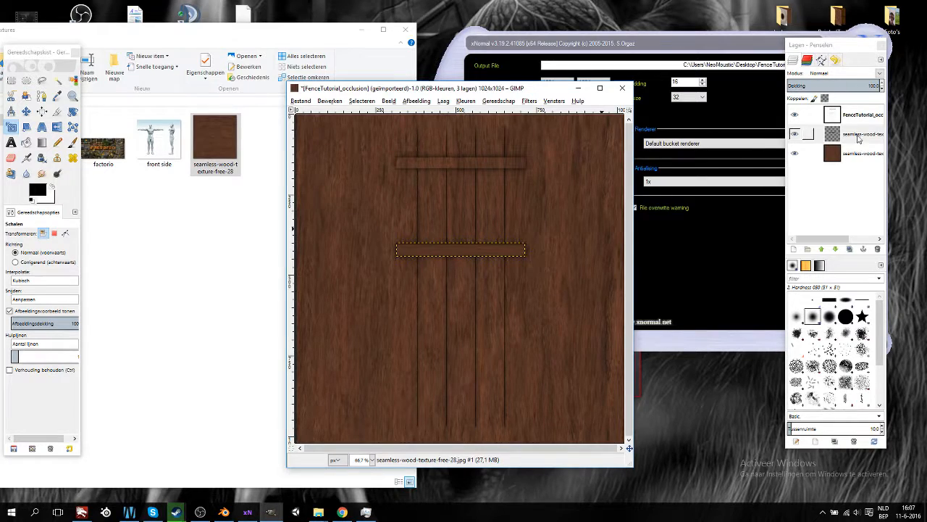
Try to duplicate the lower crossbar's wood by copying and pasting it and creating a layer from the visible image.
click(860, 137)
key(ctrl+c)
key(ctrl+v)
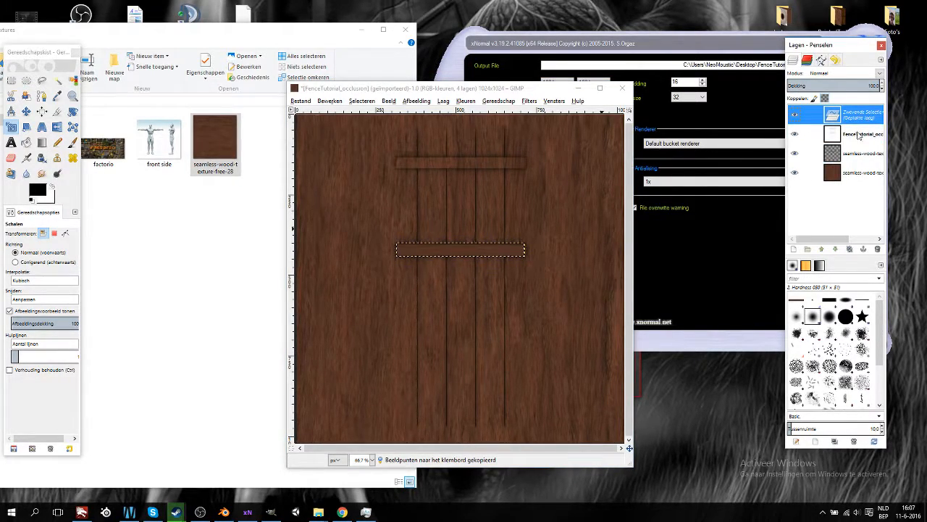
right_click(859, 117)
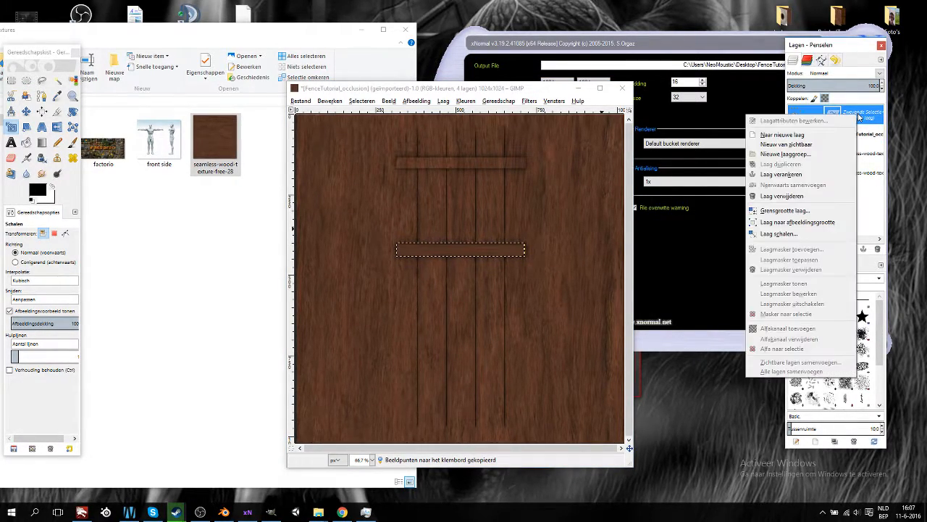
click(810, 146)
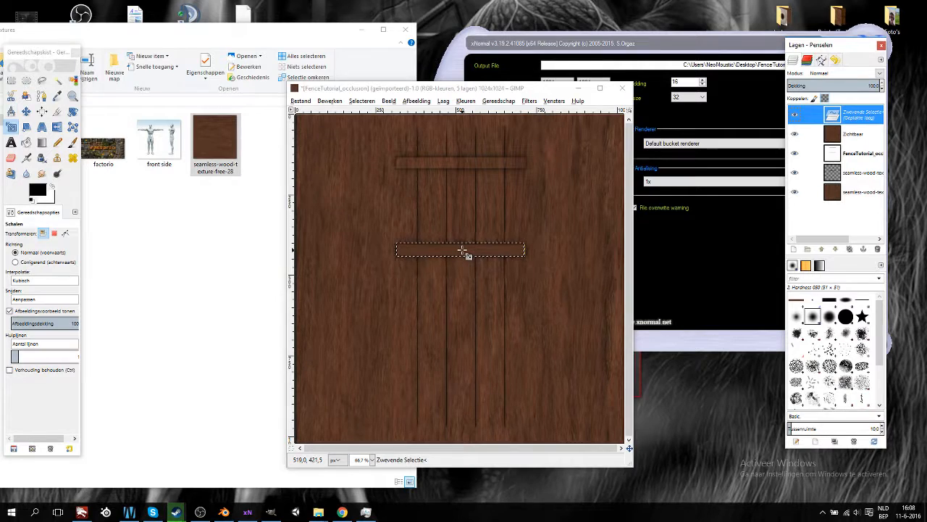
Add seamless-wood-texture-free-28 as another new layer and delete the pasted floating selection.
drag(215, 147, 499, 300)
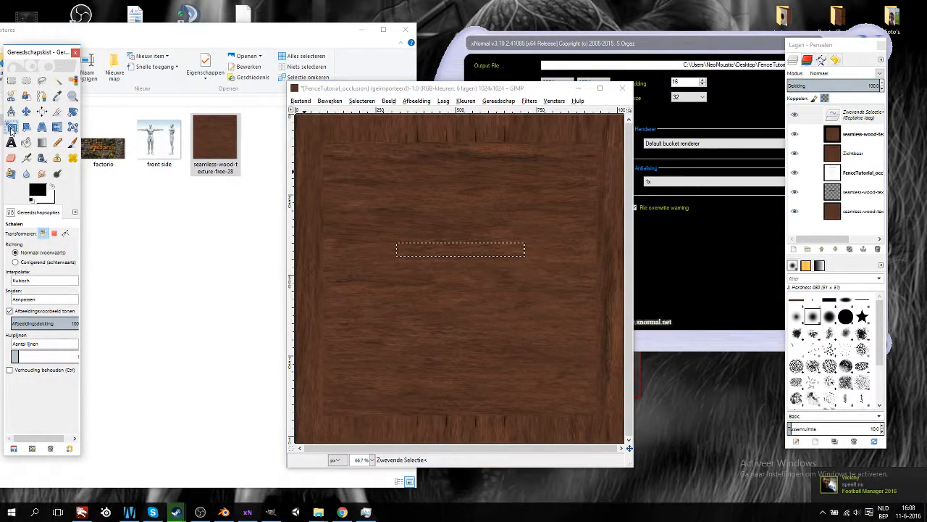
click(442, 222)
click(859, 216)
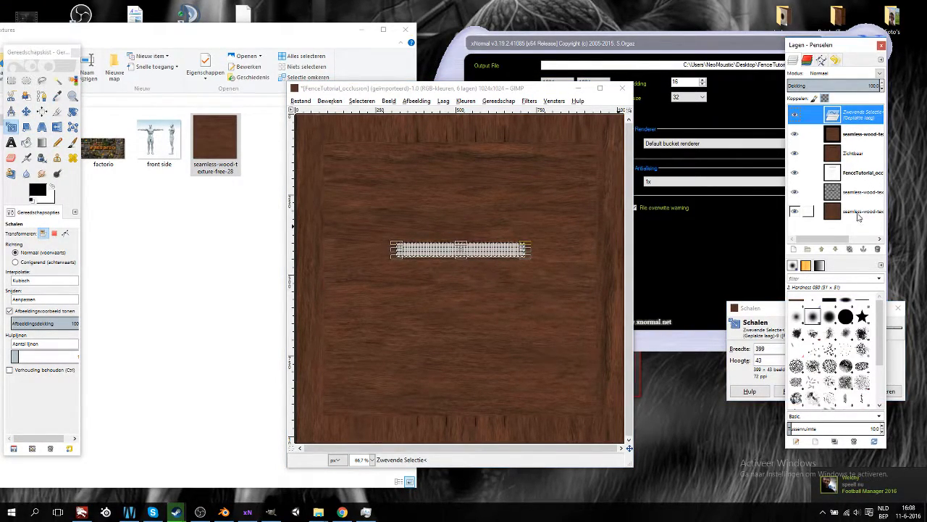
right_click(863, 122)
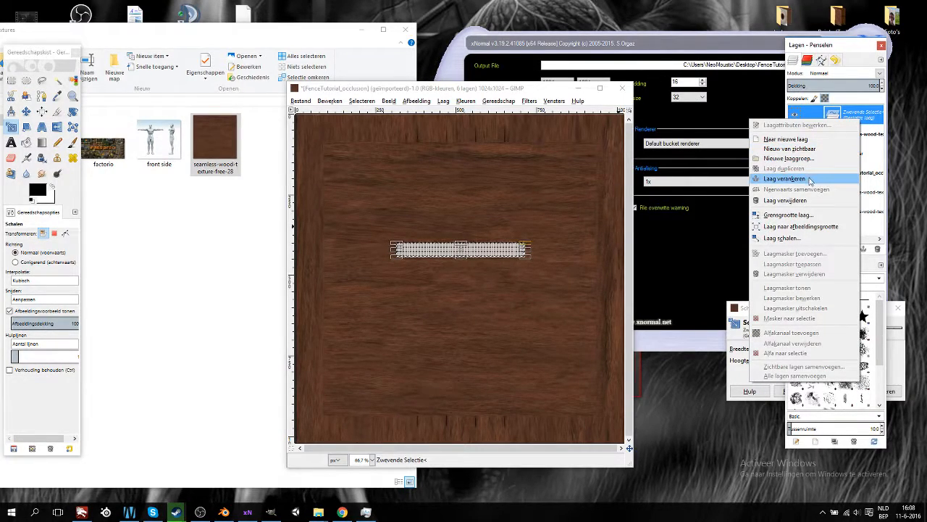
click(810, 201)
click(868, 197)
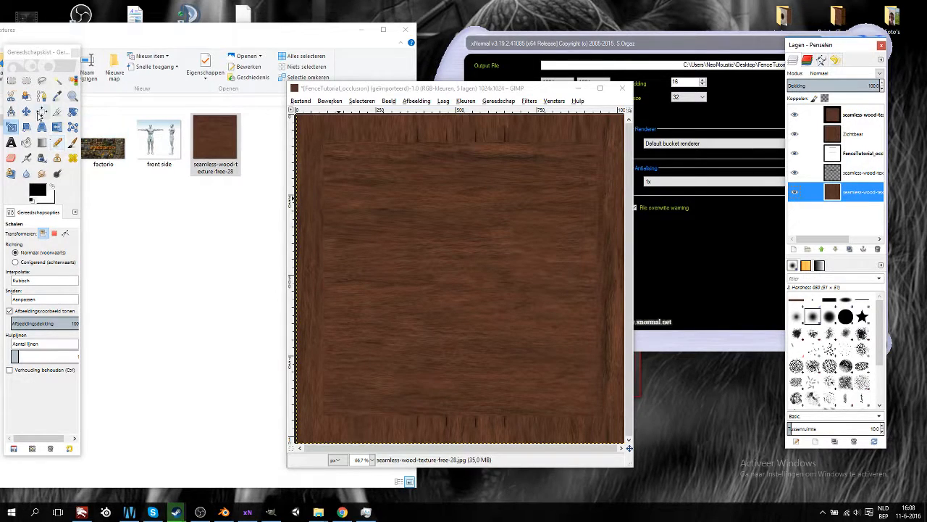
click(392, 218)
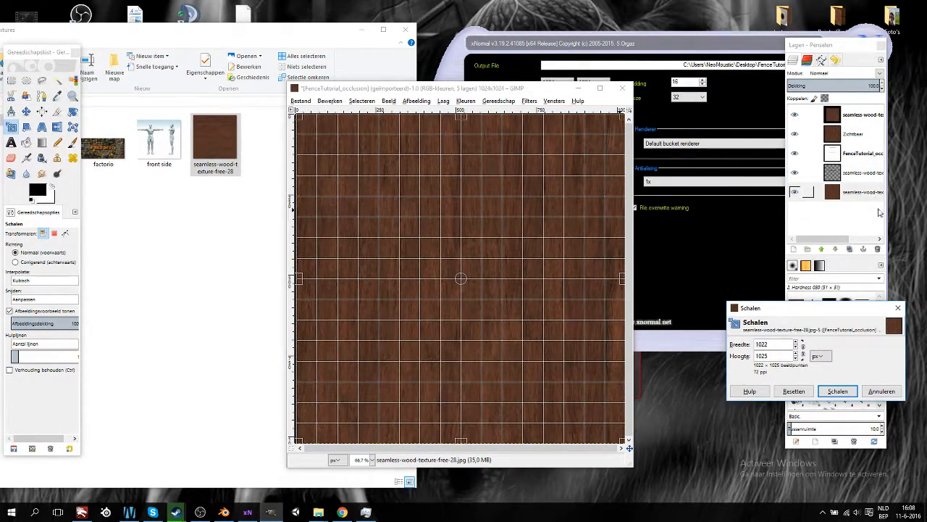
click(838, 391)
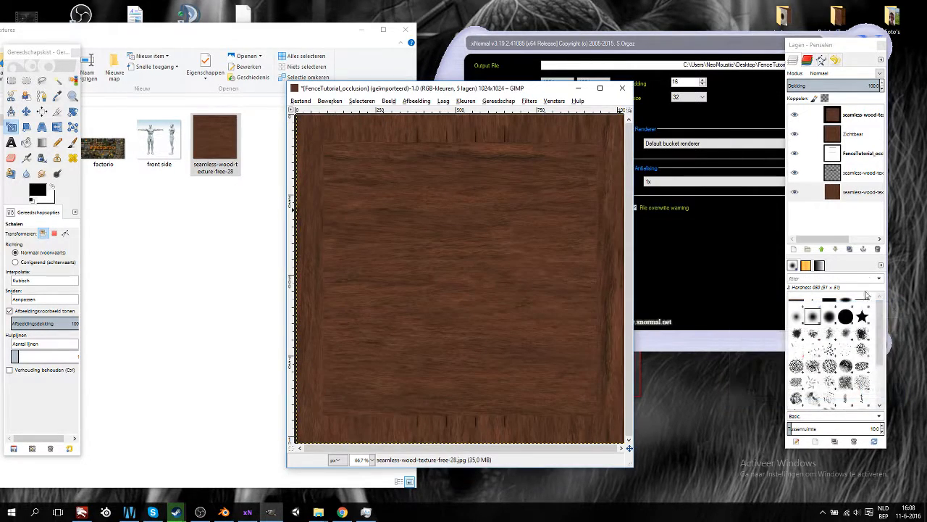
Delete the Zichtbaar layer and move the newest wood layer to the bottom of the layer stack.
right_click(855, 135)
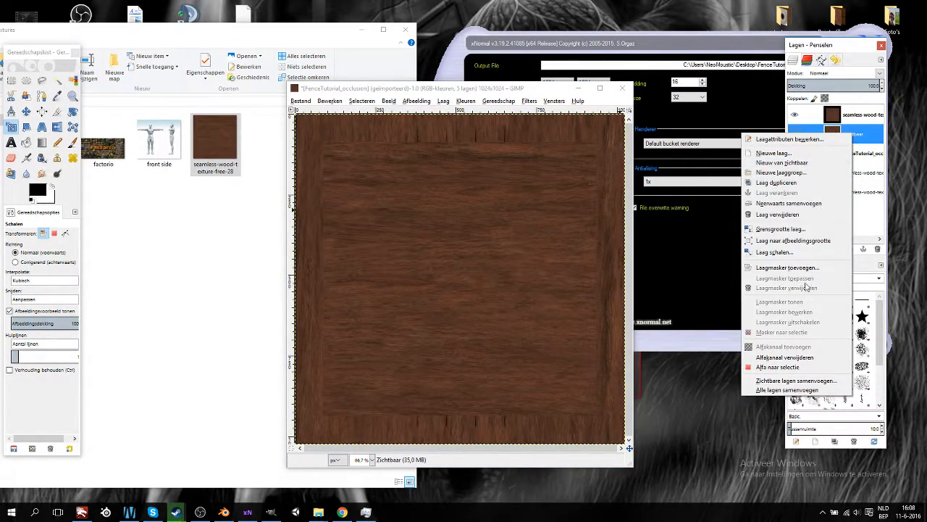
click(803, 215)
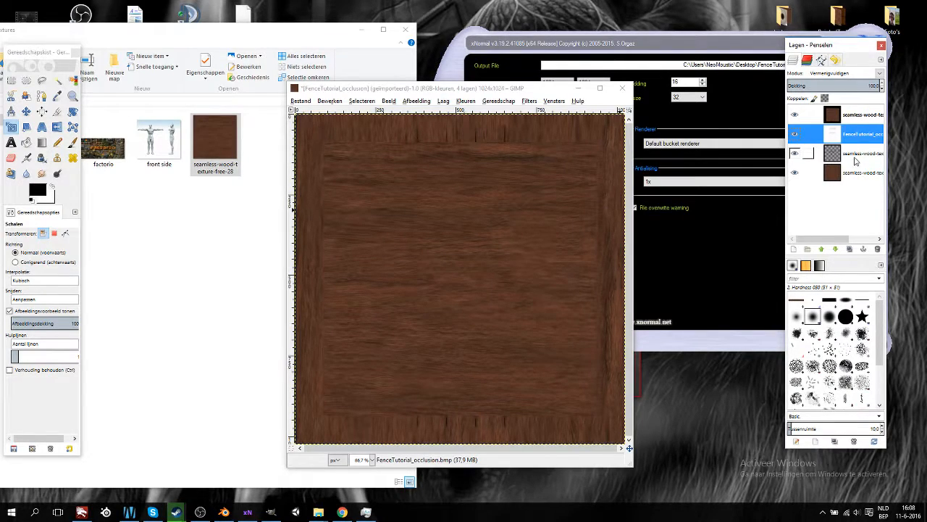
drag(856, 115, 863, 187)
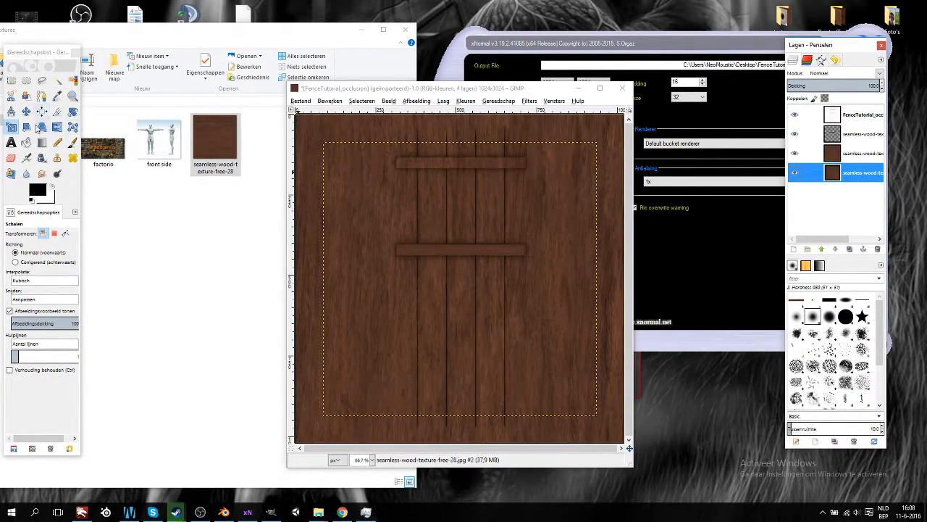
Scale the newest wood layer to about 403 × 36 px over the upper crossbar.
click(13, 127)
click(341, 239)
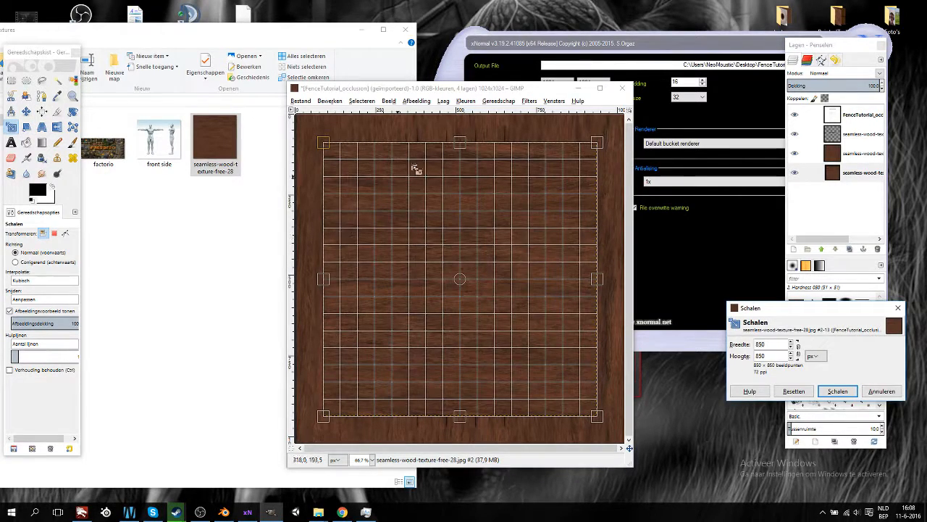
drag(462, 418, 471, 171)
drag(593, 168, 534, 173)
drag(326, 163, 398, 164)
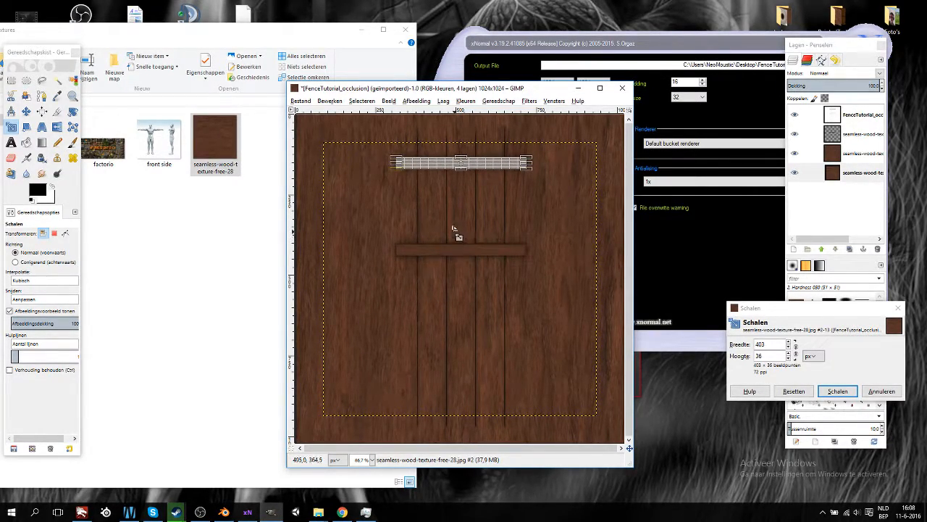
click(838, 391)
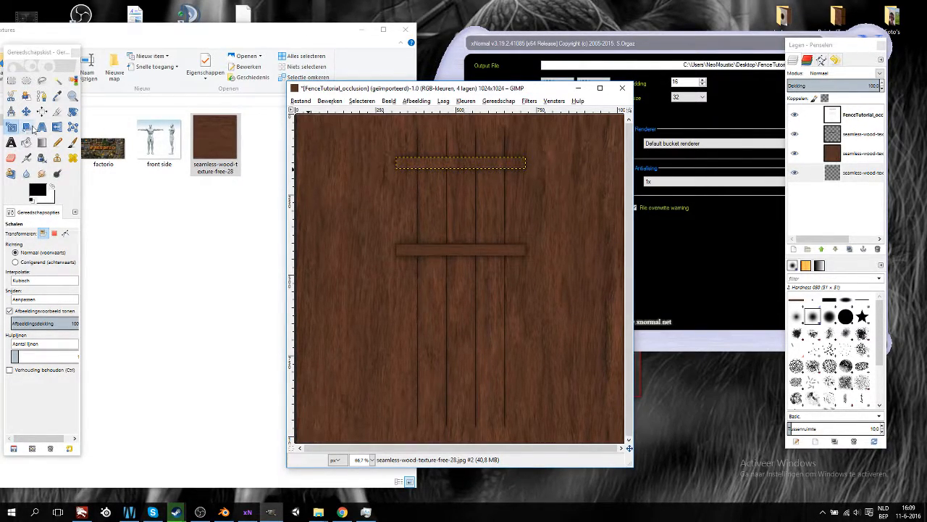
Rotate the upper crossbar's wood layer by 90 degrees.
click(72, 111)
drag(422, 163, 473, 144)
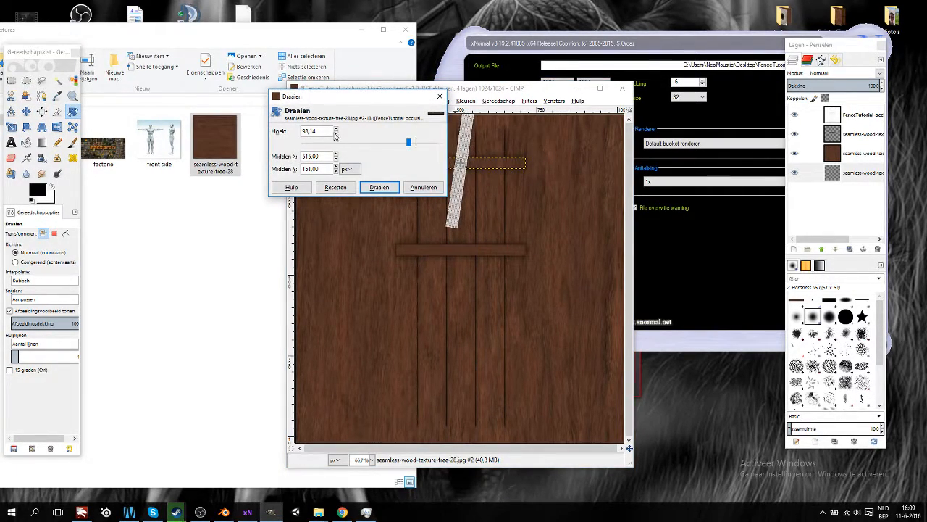
text(90)
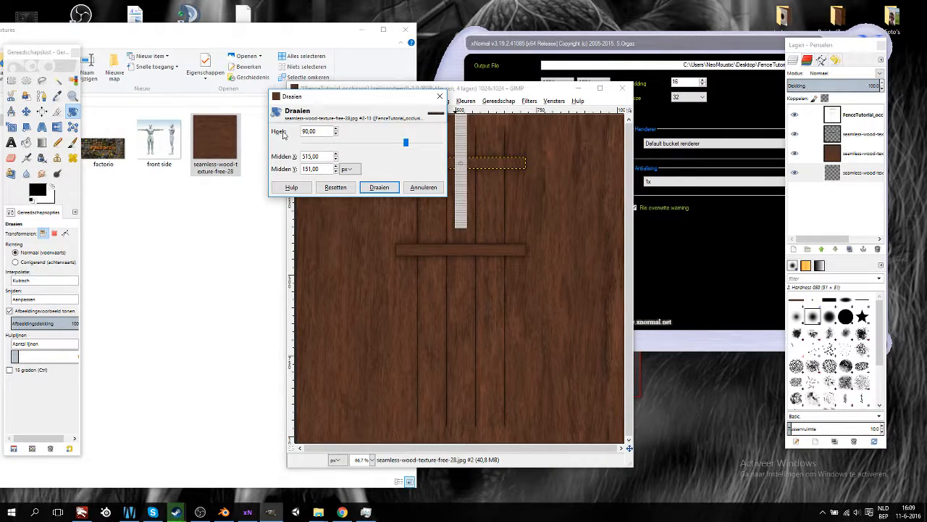
click(379, 187)
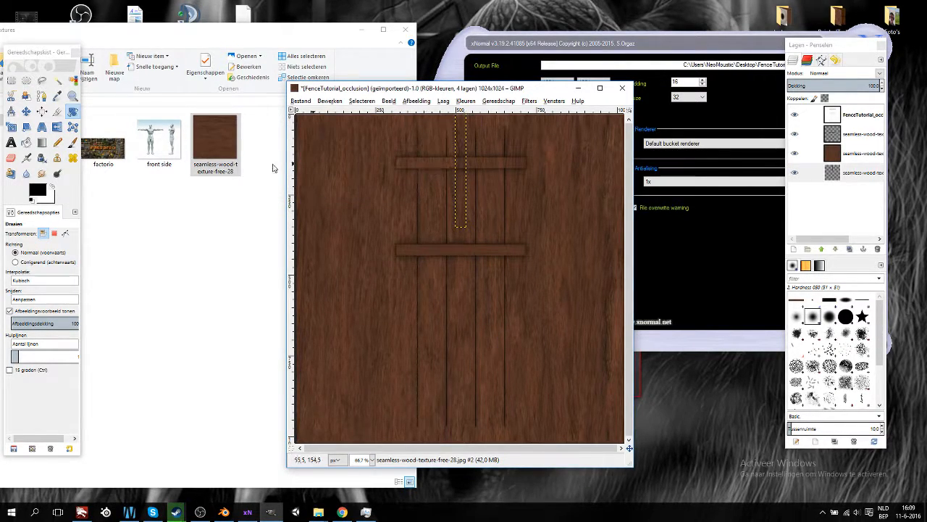
Rescale the rotated wood strip to about 399 × 40 px over the upper crossbar and place it above the full-size wood layer.
click(13, 127)
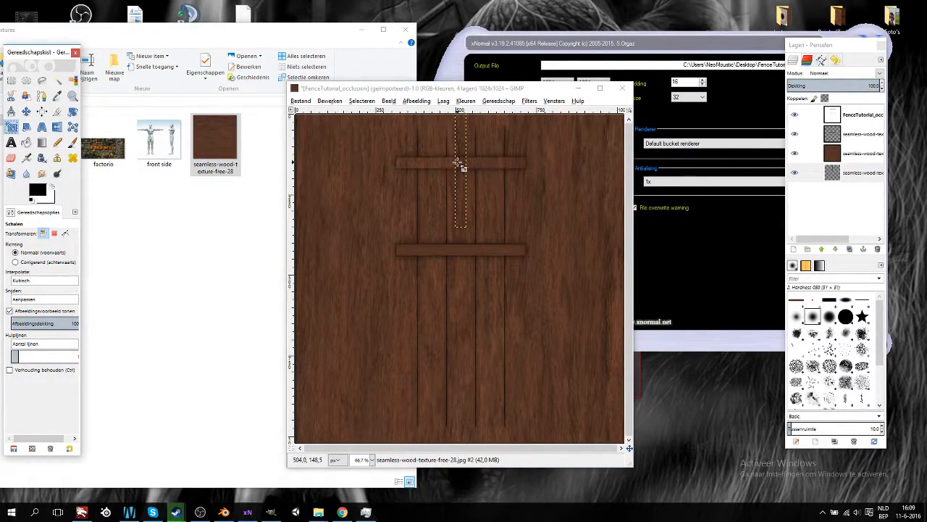
click(460, 165)
drag(460, 164, 399, 164)
drag(469, 165, 525, 163)
drag(467, 133, 469, 194)
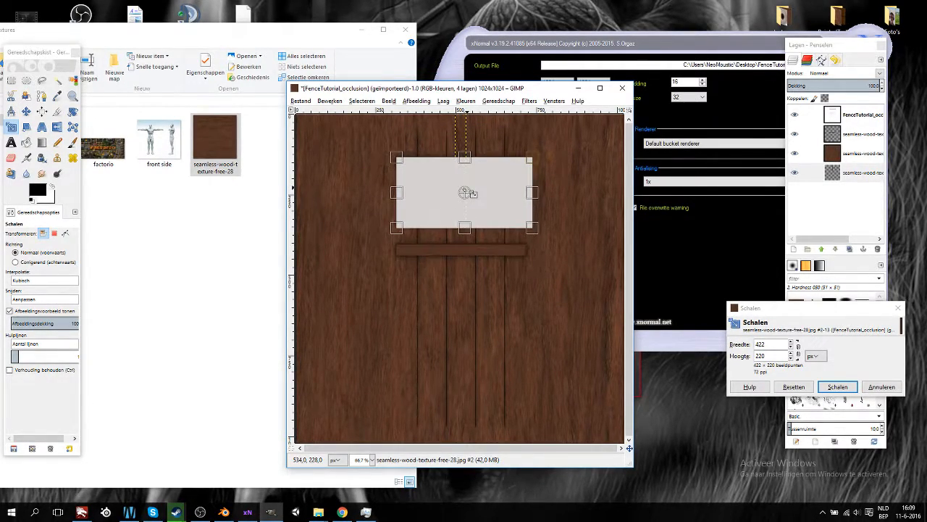
drag(466, 227, 468, 172)
drag(529, 161, 522, 163)
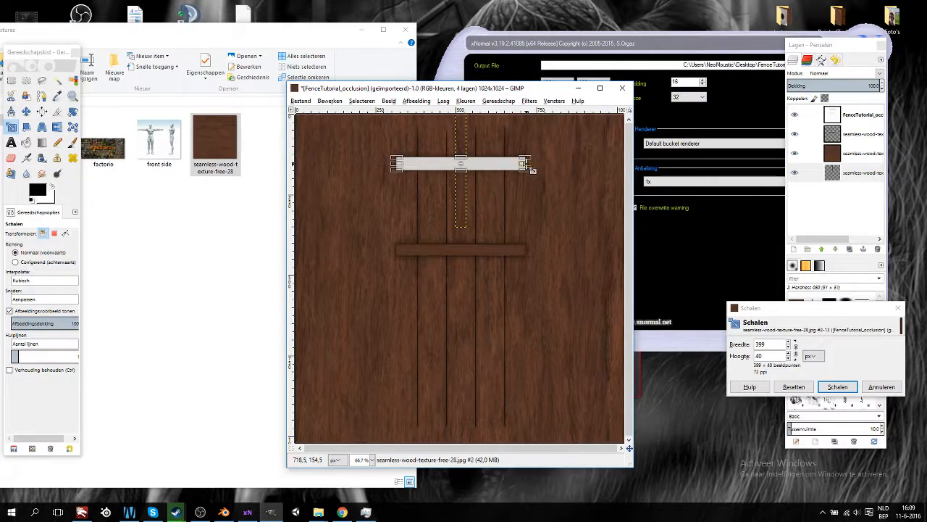
drag(401, 166, 402, 167)
click(838, 386)
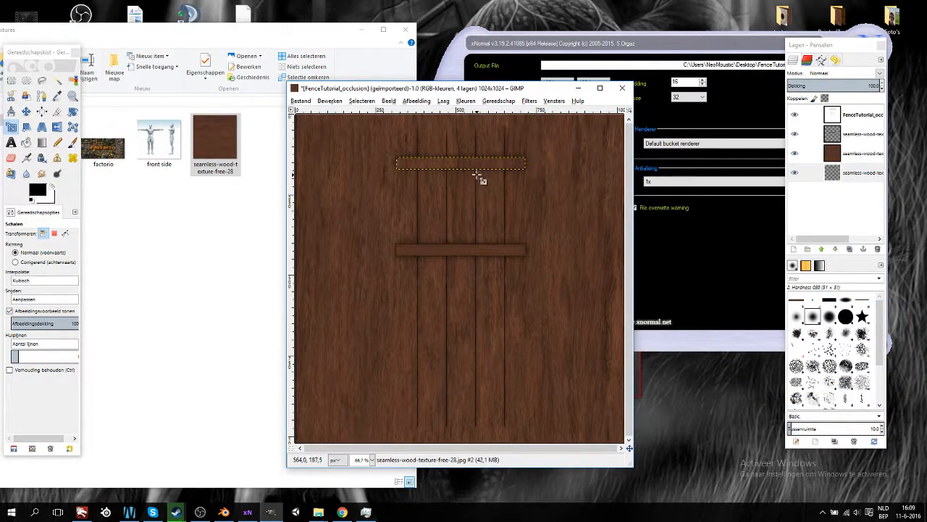
drag(857, 173, 858, 150)
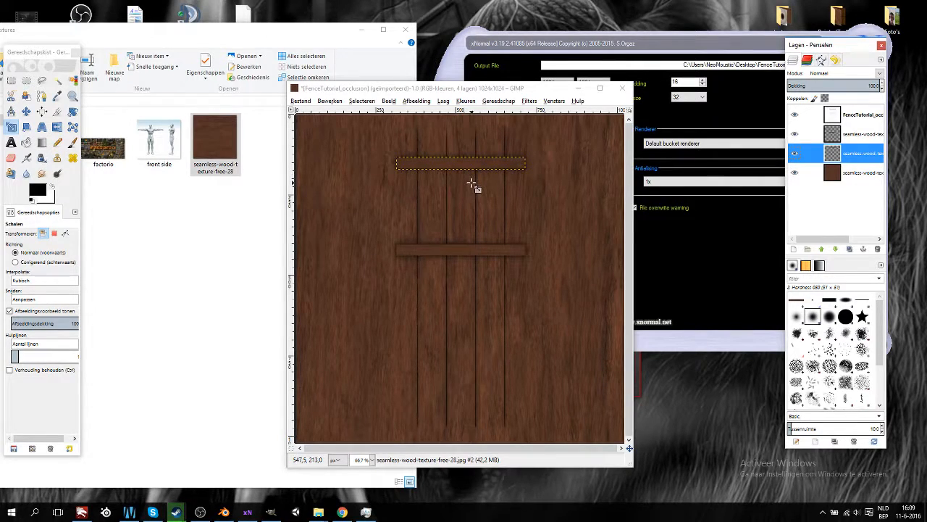
Undo the last layer change and move the upper crossbar's wood strip above the full-size wood layer.
key(ctrl+z)
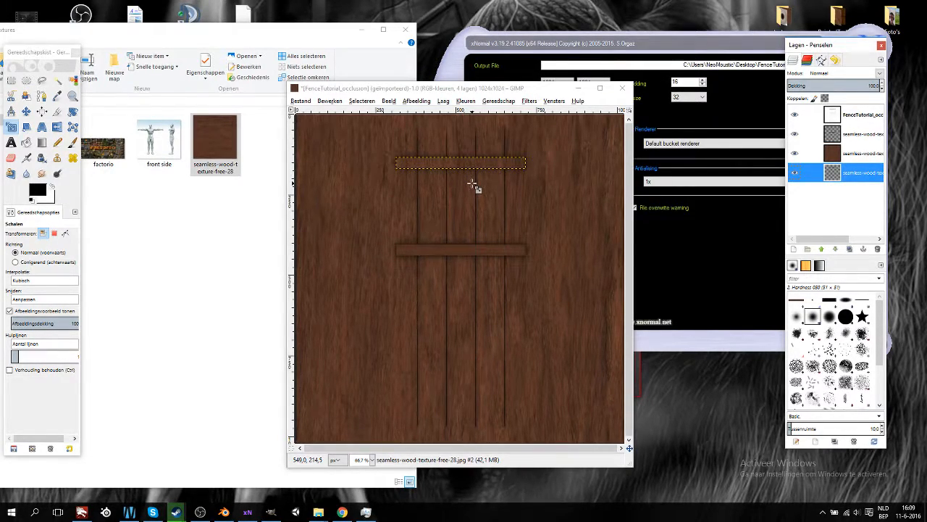
drag(866, 174, 860, 145)
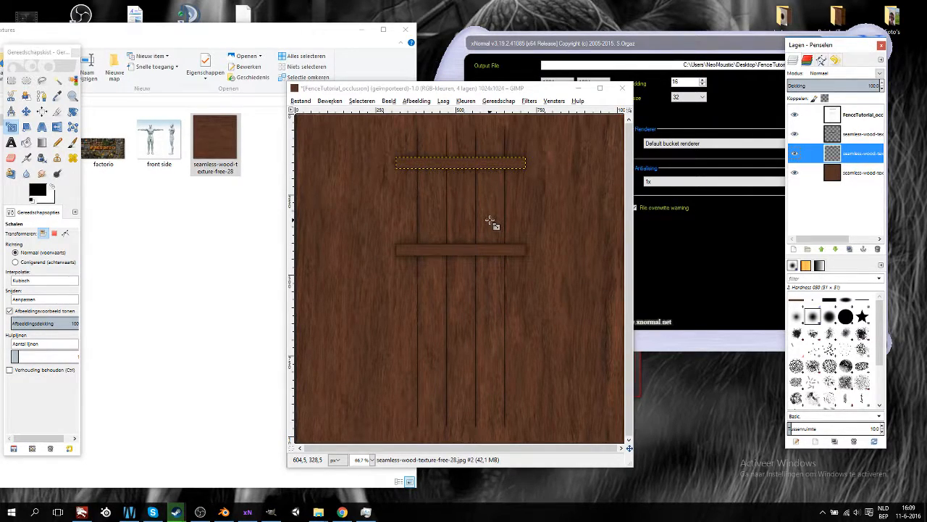
Export the fence texture to the desktop as FenceTutorial_texture.png with the default PNG options.
click(301, 101)
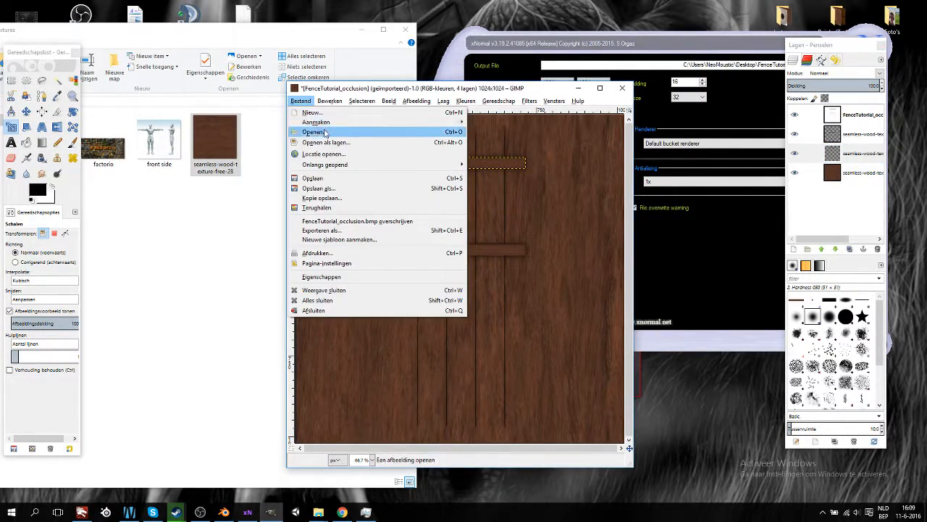
click(338, 231)
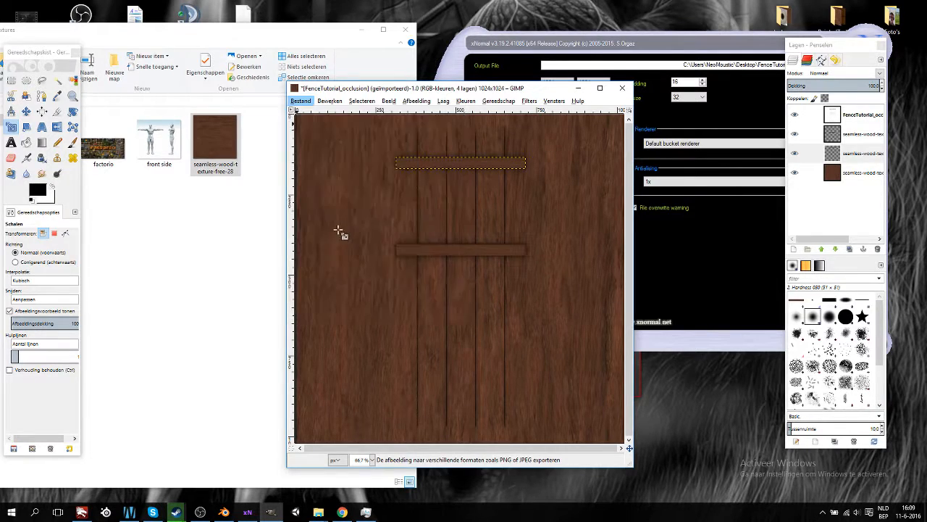
double_click(97, 34)
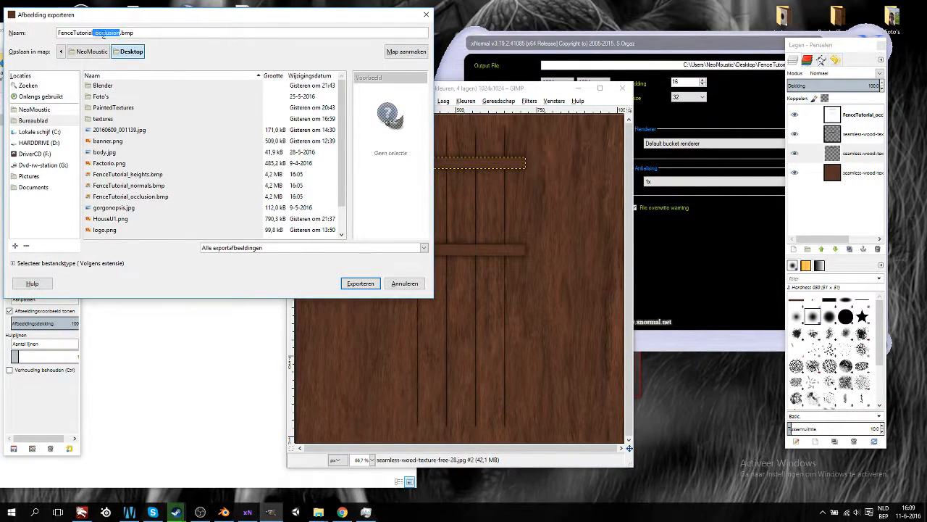
key(BackSpace)
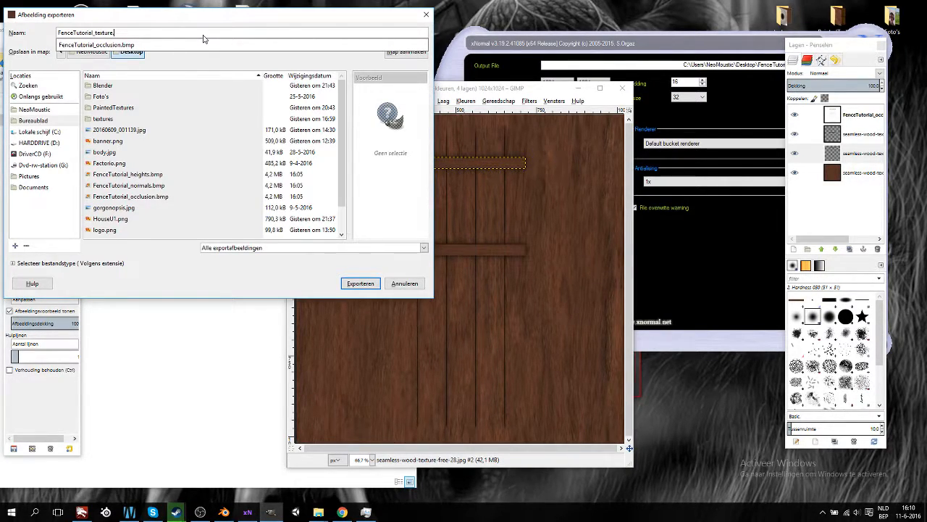
key(Return)
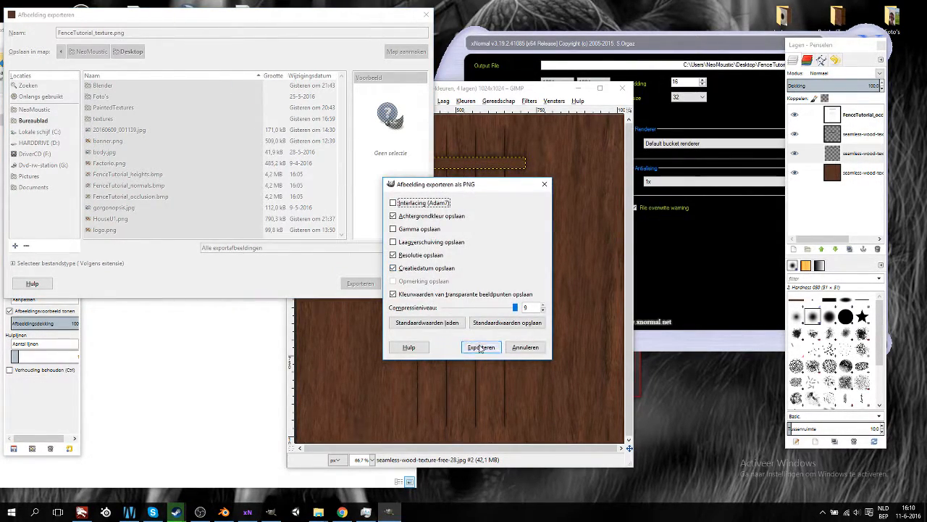
click(479, 347)
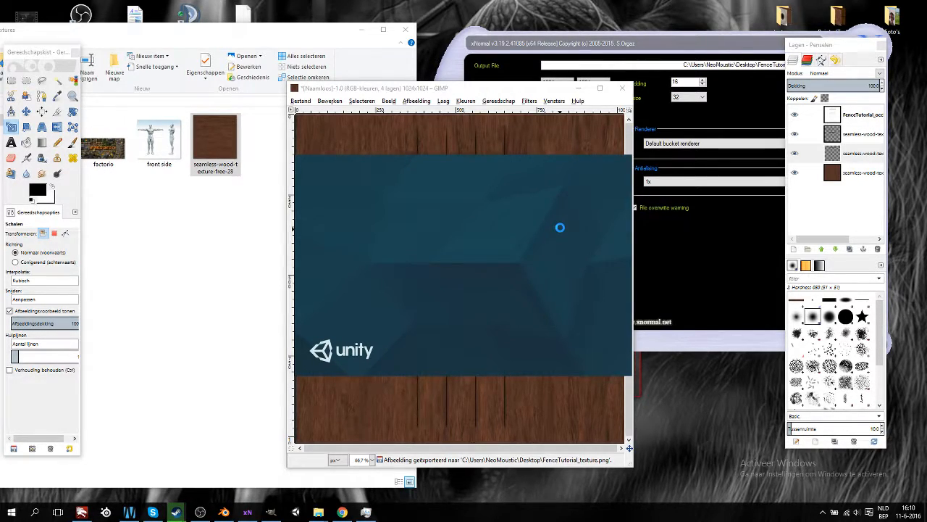
Open the listed existing project in Unity and examine the two wooden shack models in its test scene.
mouse_move(224, 512)
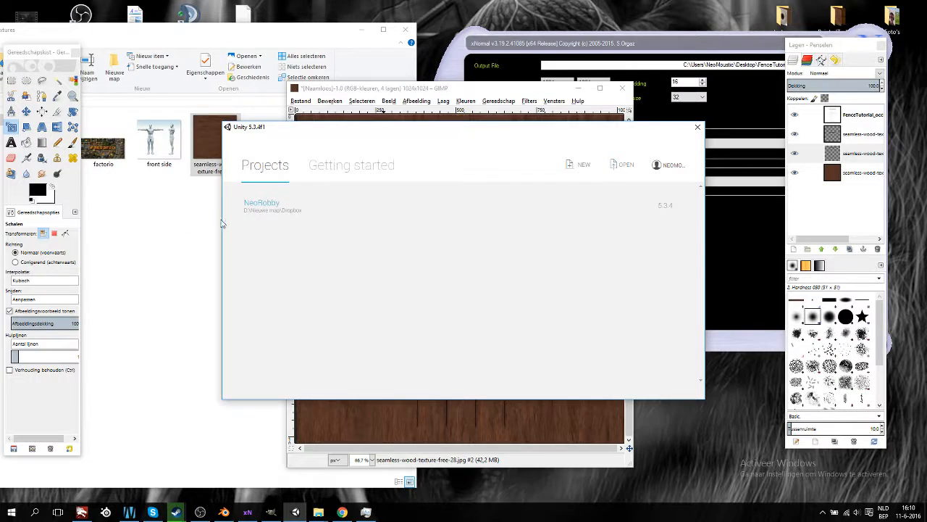
click(267, 208)
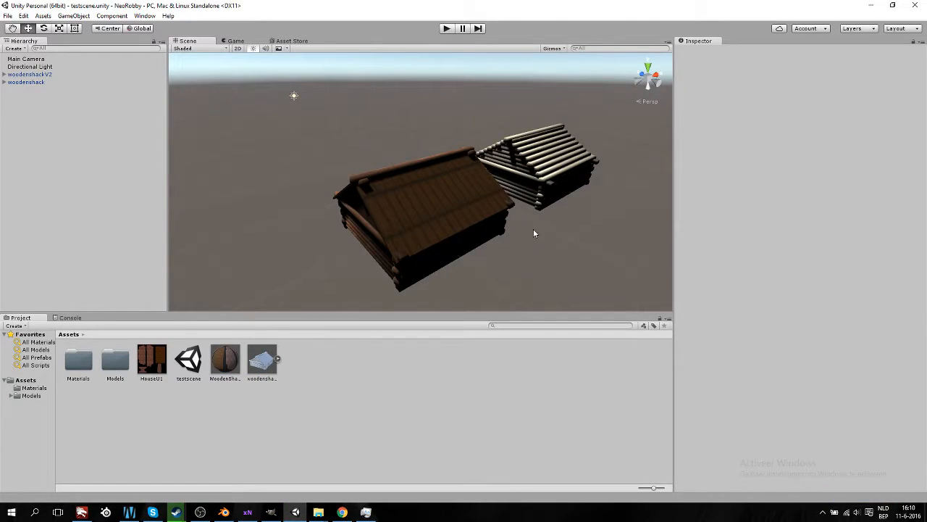
middle_drag(569, 241, 499, 249)
alt+drag(555, 230, 496, 241)
middle_drag(558, 221, 615, 199)
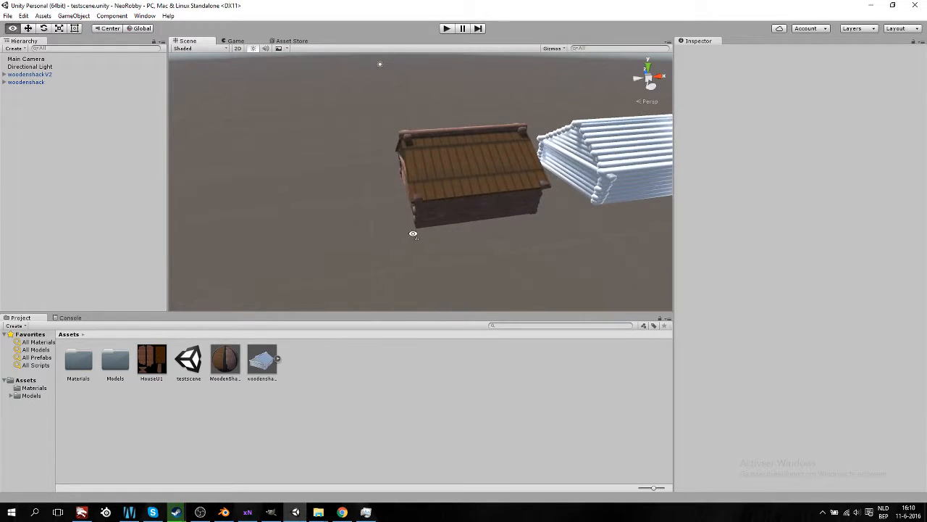
alt+drag(413, 233, 555, 217)
middle_drag(348, 256, 413, 226)
scroll(490, 170, up, 3)
middle_drag(492, 168, 428, 234)
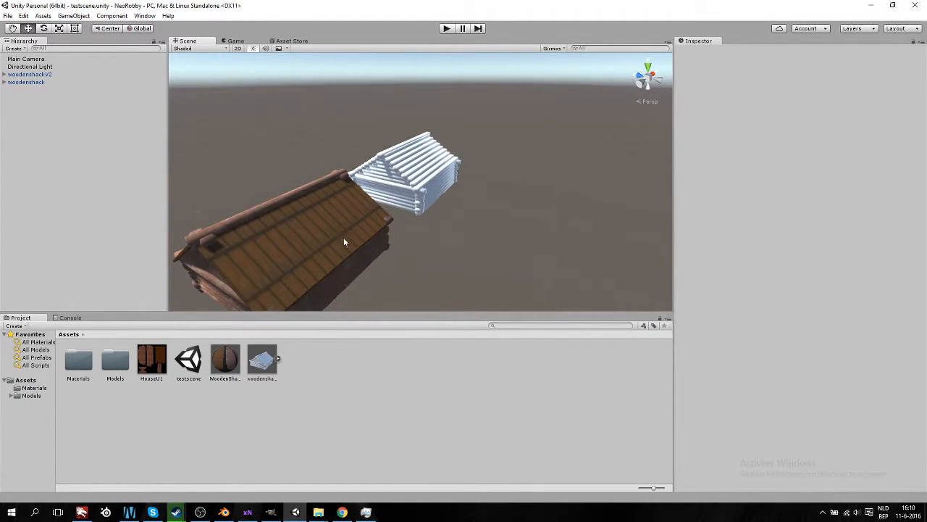
scroll(345, 242, down, 3)
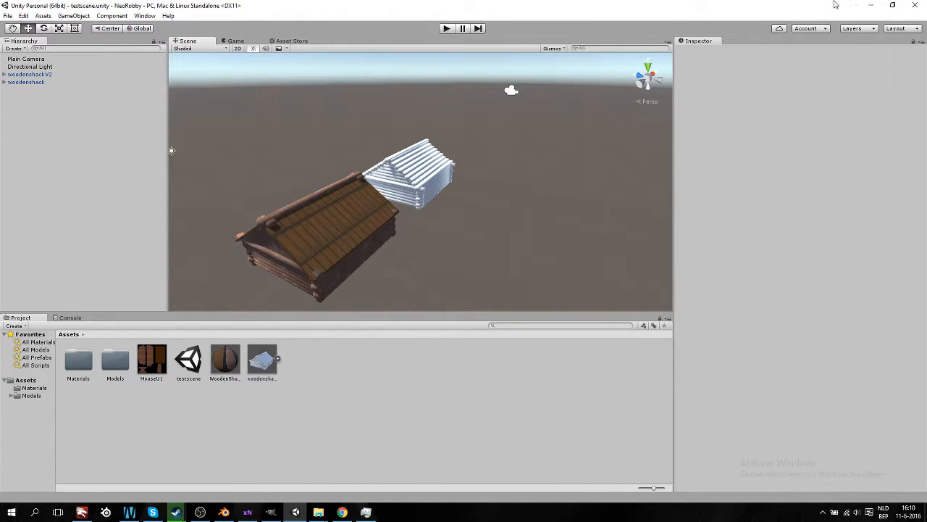
Minimize Unity, GIMP, xNormal and the other open windows to reach the desktop.
click(870, 5)
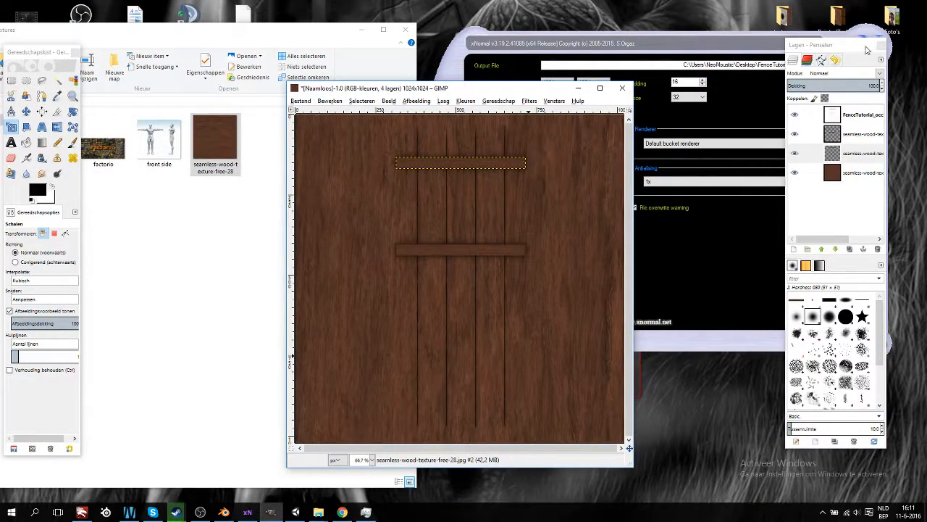
click(578, 88)
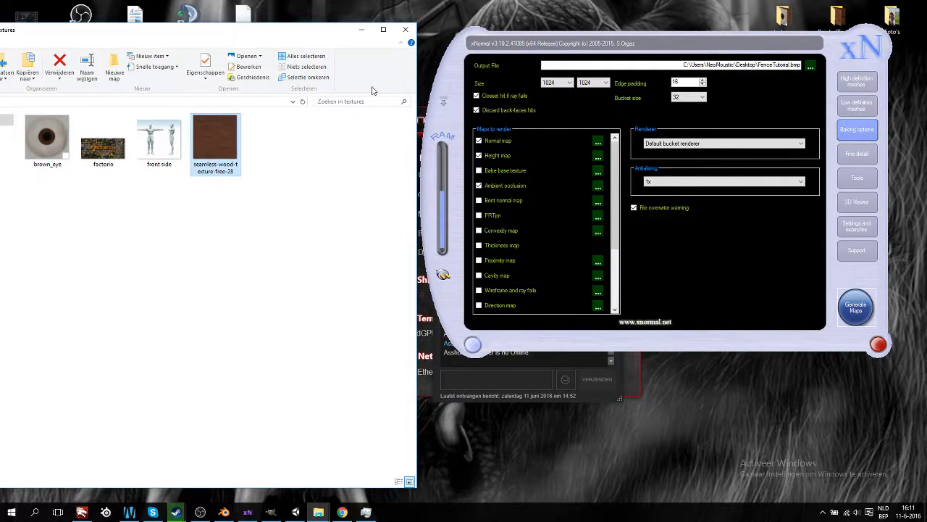
click(443, 102)
click(360, 30)
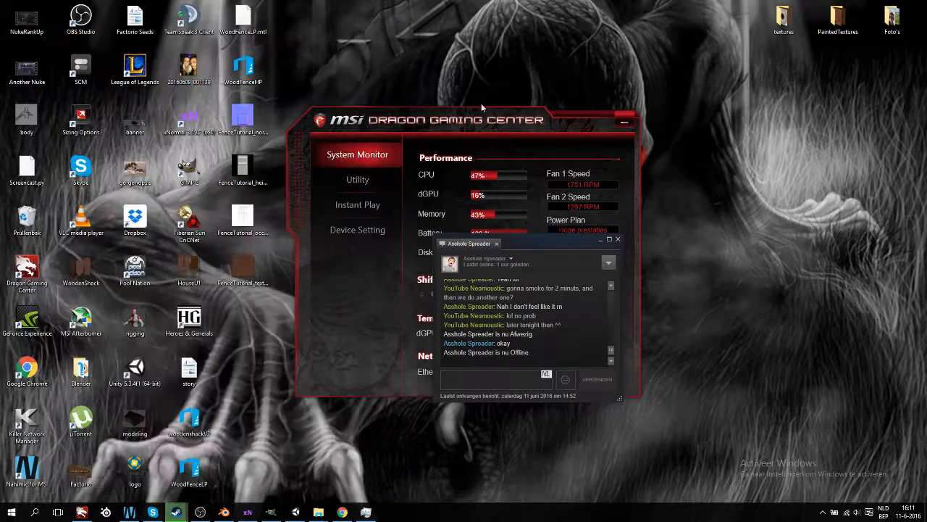
click(613, 123)
click(600, 240)
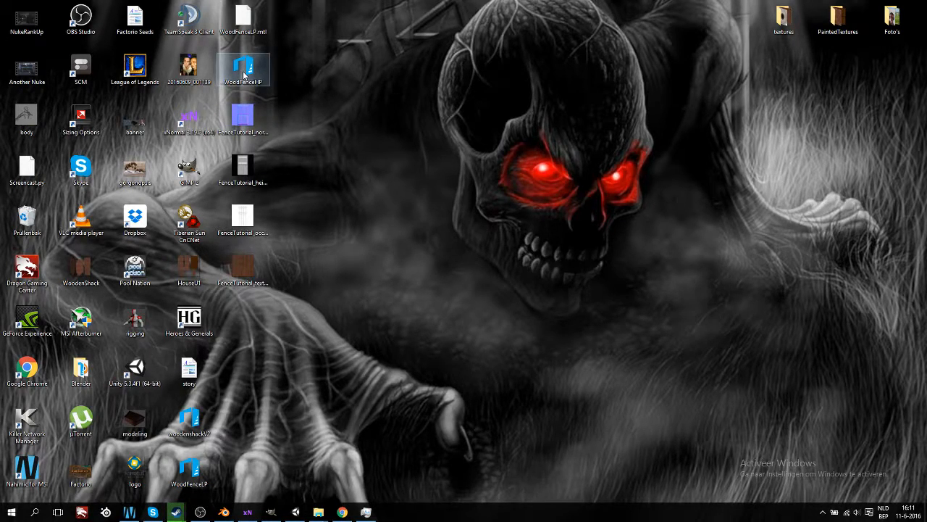
Select the FenceTutorial normal, height, occlusion and texture images plus WoodFenceLP, and move them together on the desktop.
click(243, 126)
ctrl+click(250, 178)
ctrl+click(248, 226)
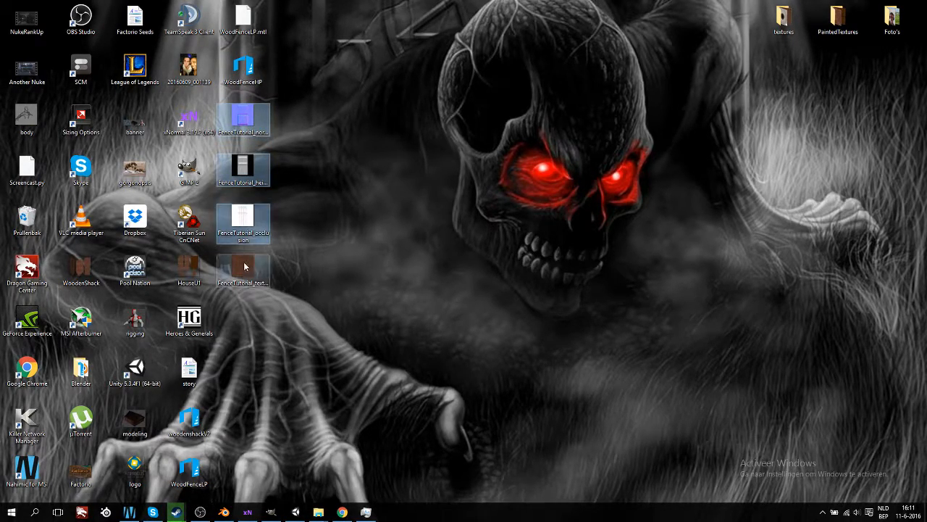
ctrl+click(246, 267)
ctrl+click(189, 469)
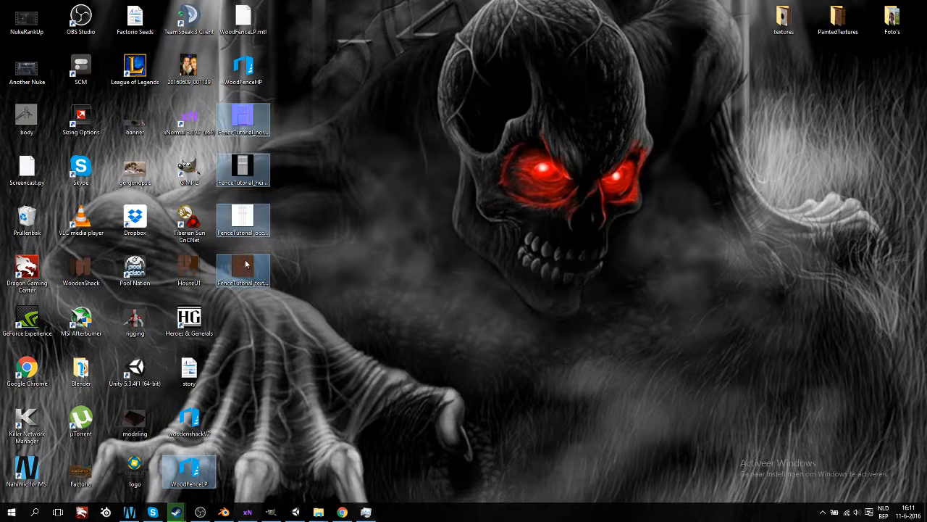
drag(246, 270, 252, 166)
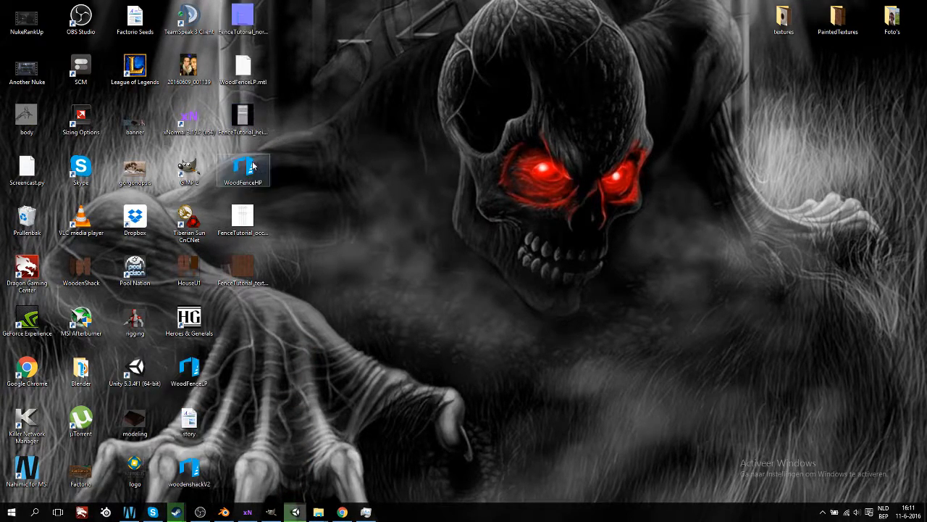
Close the Unity window holding the existing shack project.
right_click(296, 515)
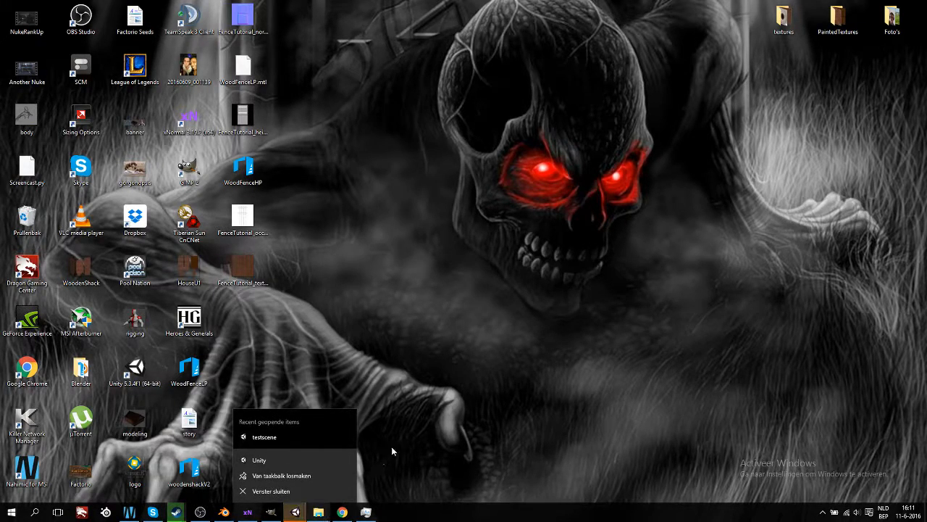
click(314, 500)
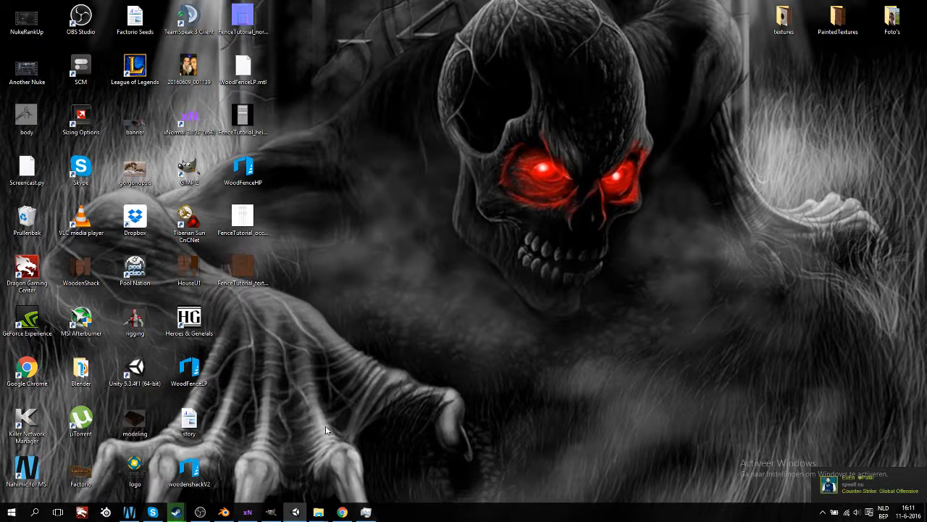
mouse_move(297, 514)
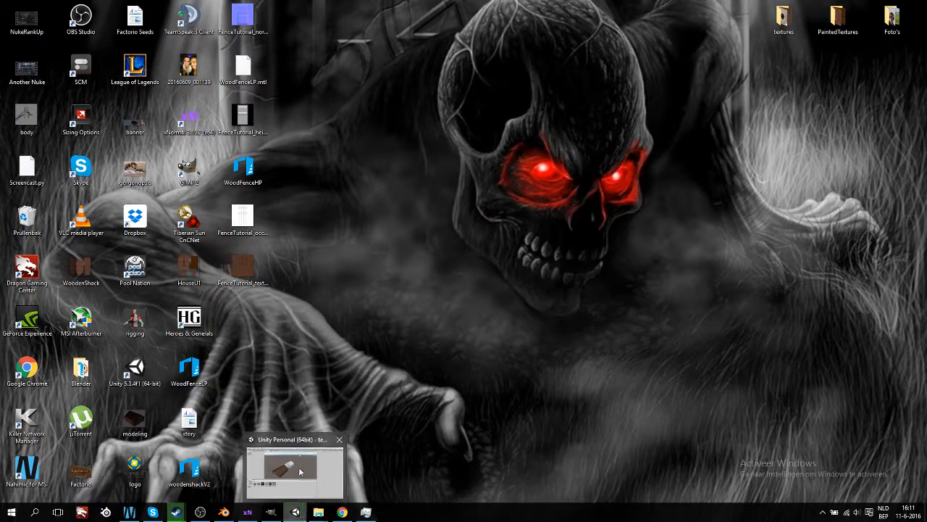
mouse_move(300, 470)
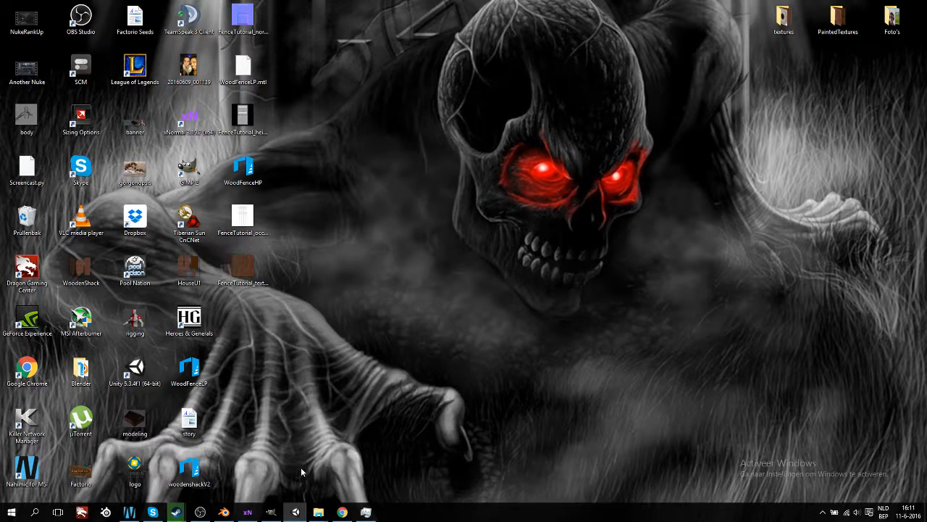
right_click(296, 512)
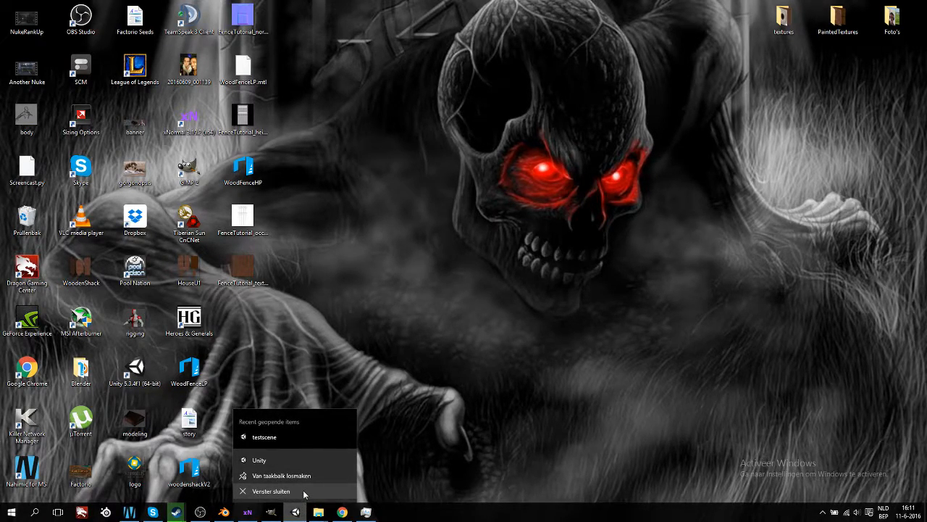
click(303, 492)
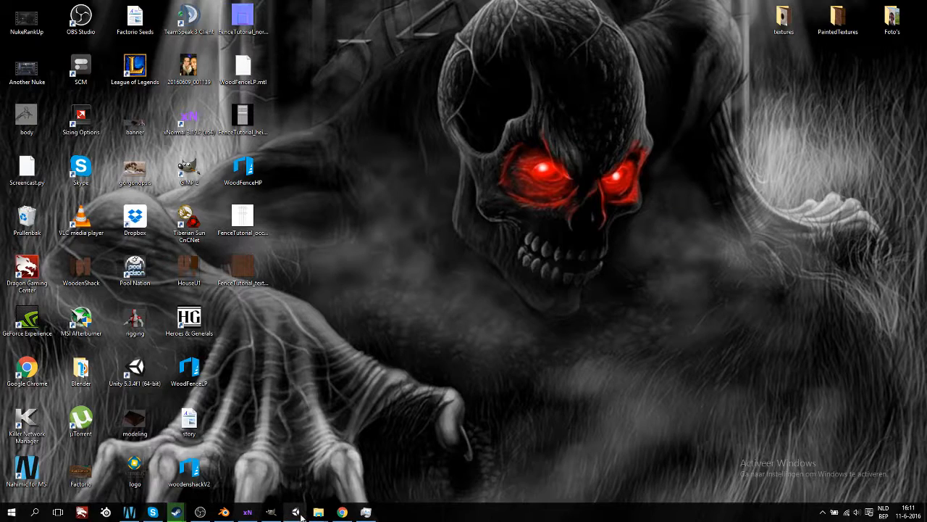
Start a new Unity project named Tutorialthing and browse to the desktop folder (Bureaublad) for its location.
mouse_move(300, 514)
mouse_move(300, 478)
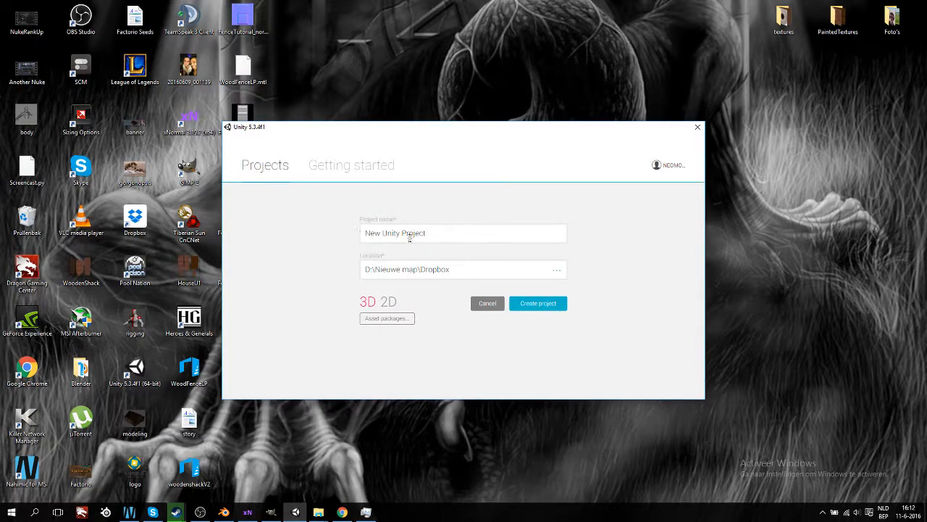
drag(430, 233, 366, 243)
text(Tutorialthing)
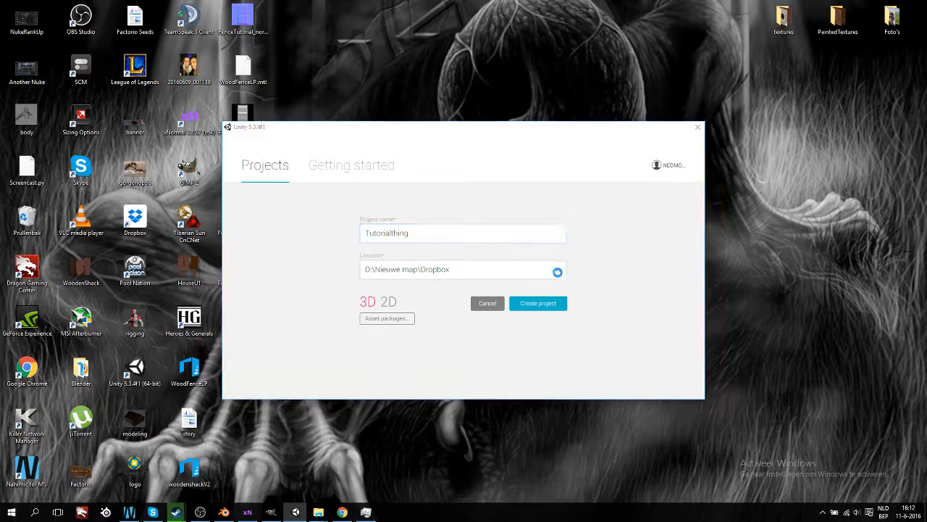
click(557, 270)
click(266, 259)
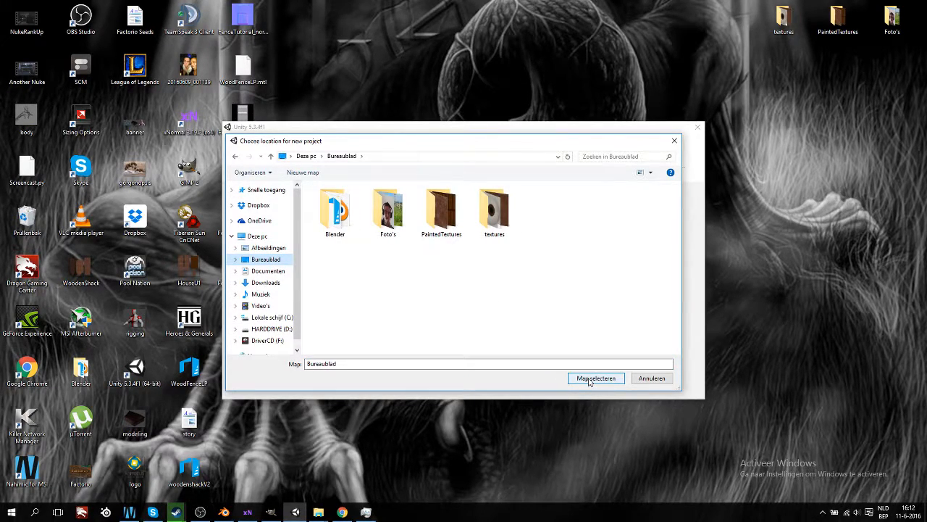
Try to use a folder named Unity on the desktop as the project location.
drag(337, 364, 313, 360)
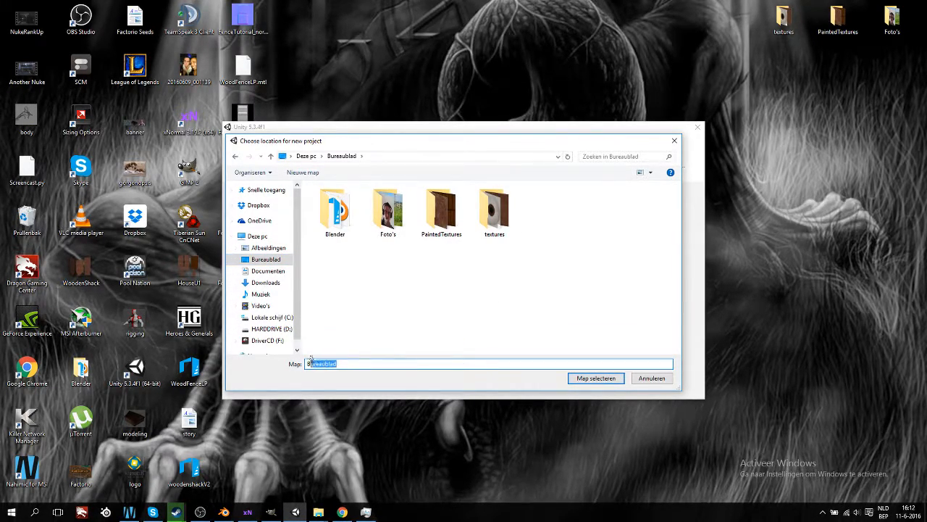
text(Unity)
click(583, 382)
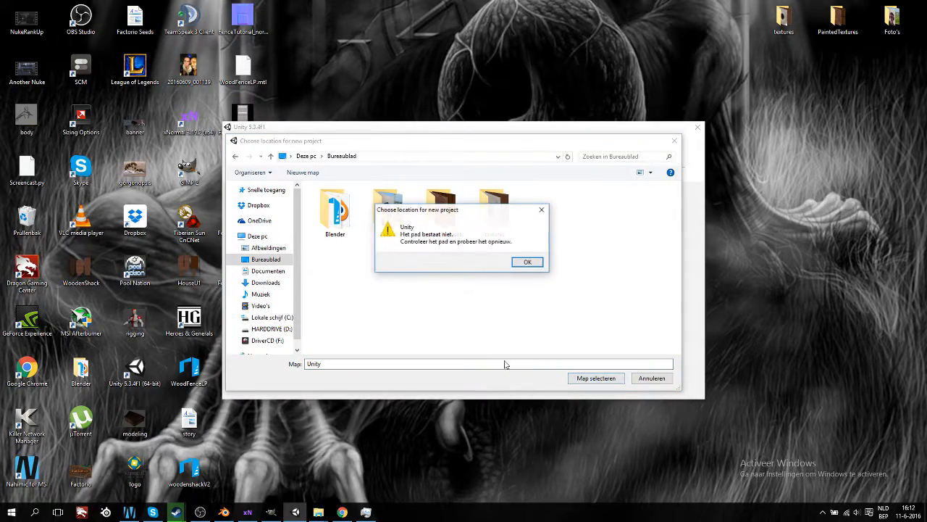
click(525, 263)
Set the project location to the desktop folder (Bureaublad) and create the 3D project.
drag(326, 365, 305, 363)
click(274, 249)
click(276, 260)
click(596, 378)
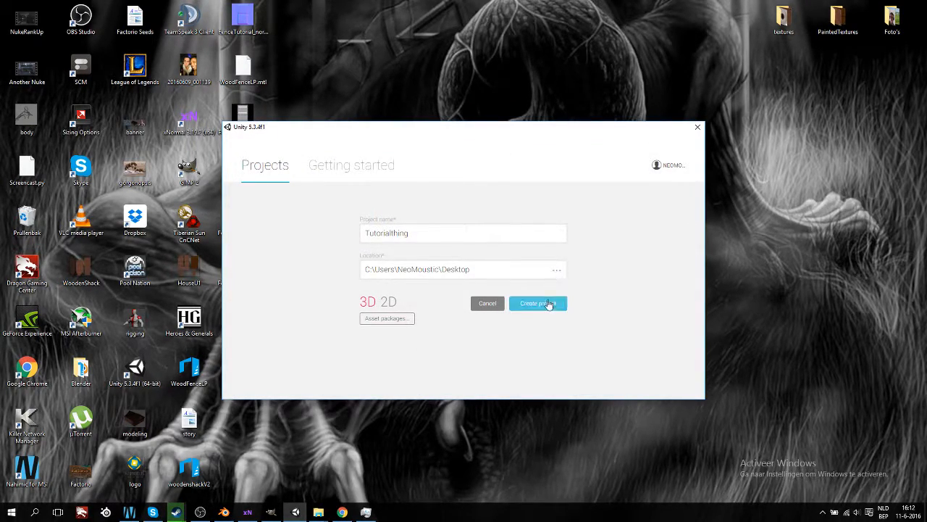
click(546, 306)
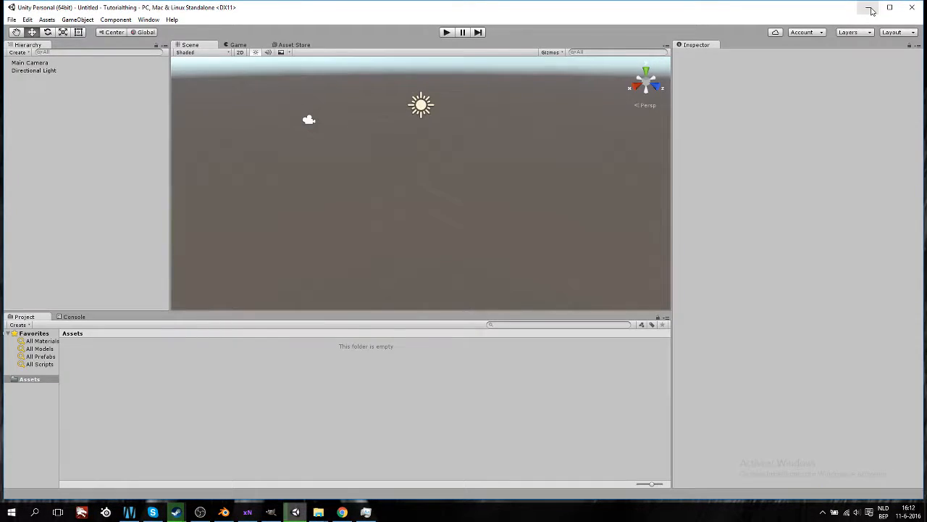
Import the four FenceTutorial images (texture, occlusion, heights, normal) and the woodenshackV2 model from the desktop into the Unity project's assets.
click(868, 7)
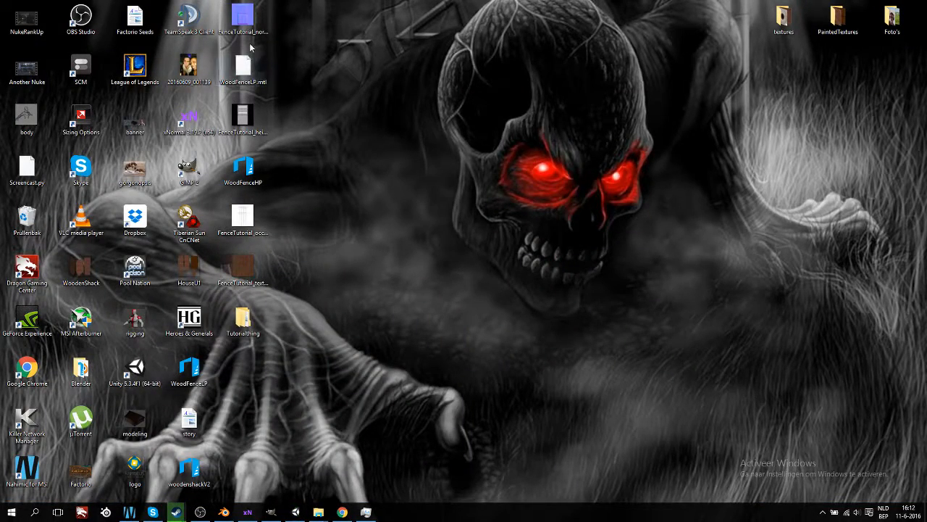
click(241, 270)
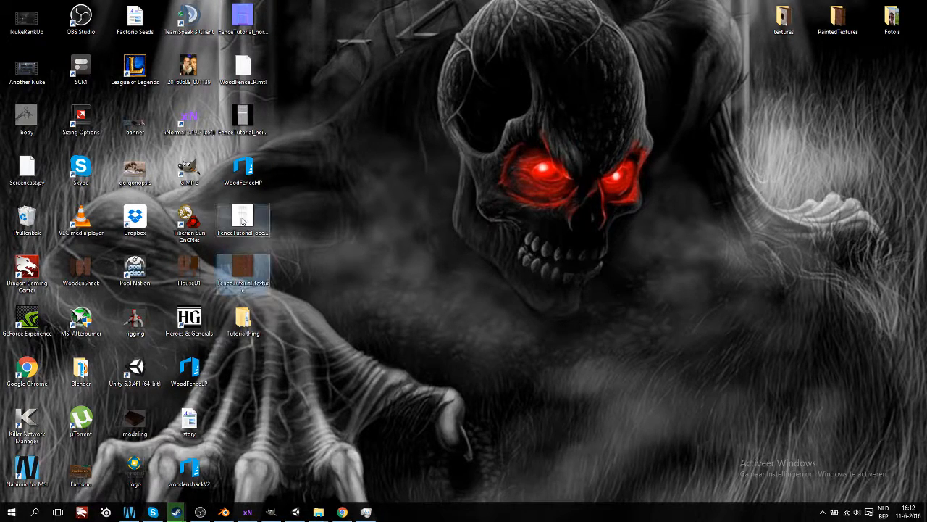
ctrl+click(243, 219)
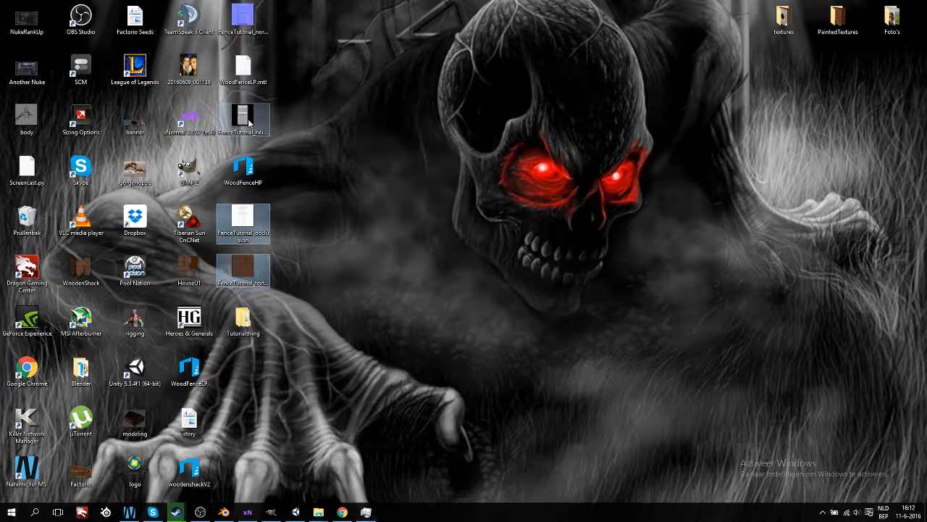
click(246, 226)
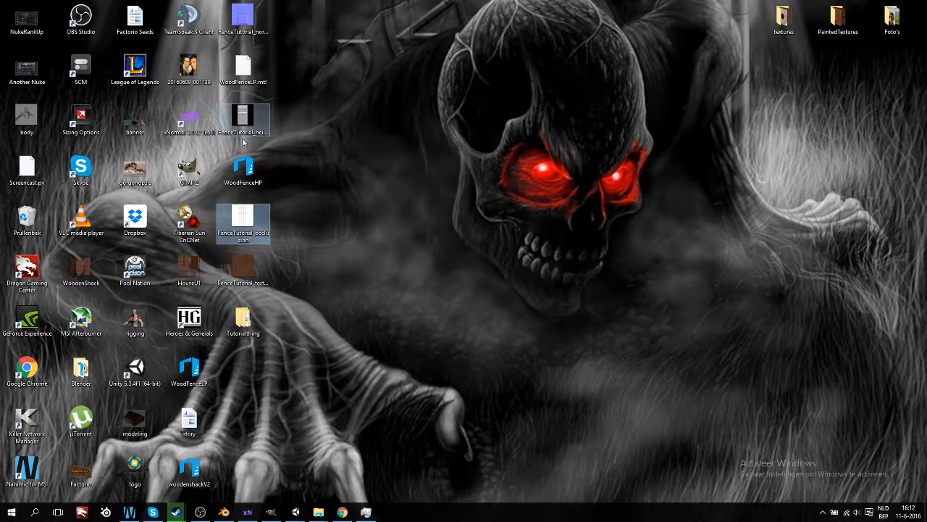
ctrl+click(250, 272)
ctrl+click(243, 122)
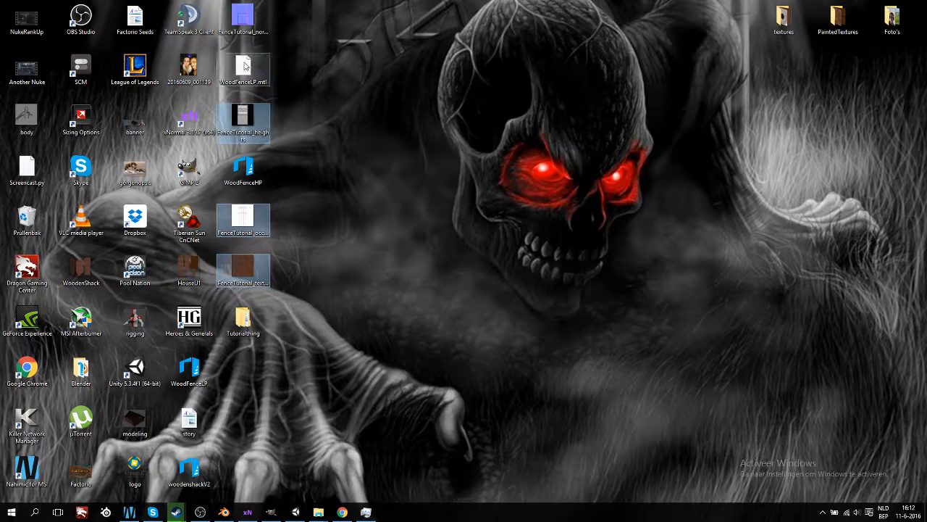
ctrl+click(244, 20)
ctrl+click(189, 471)
drag(254, 280, 368, 394)
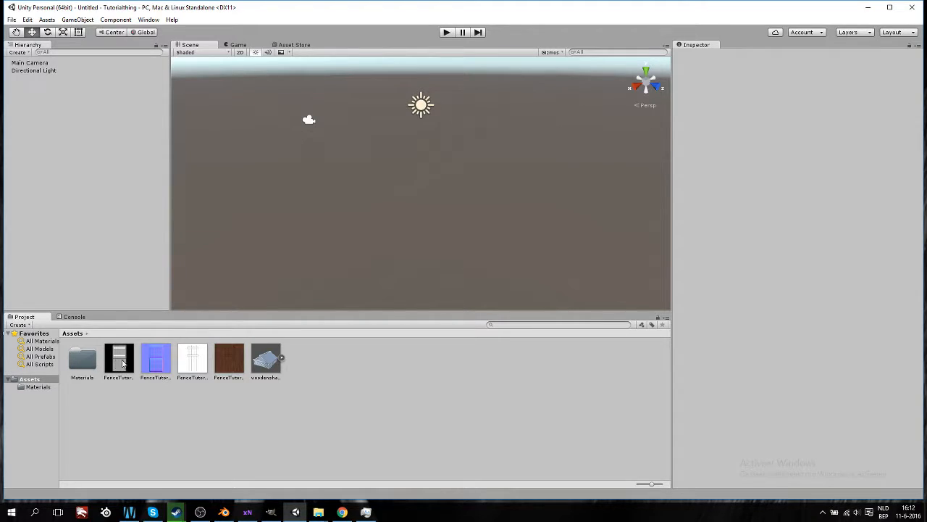
Delete the woodenshackV2 model from the project's assets.
click(264, 363)
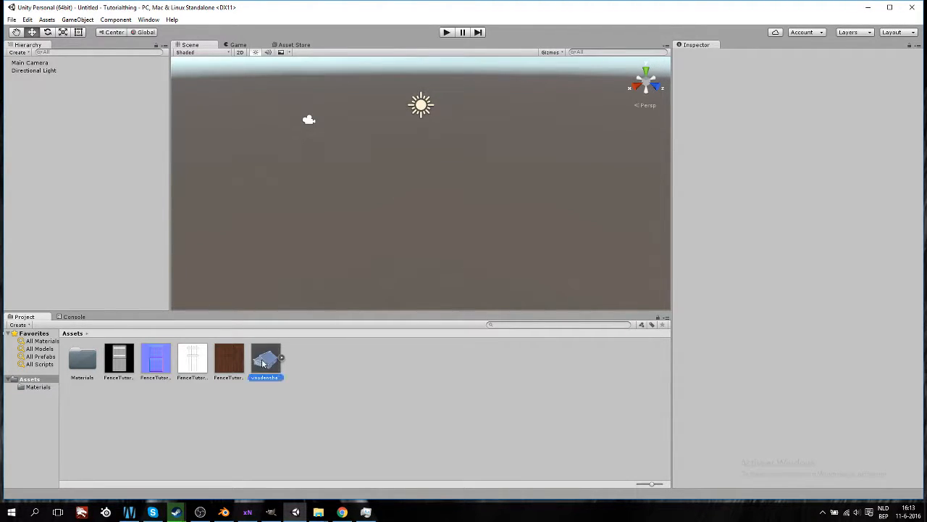
right_click(266, 358)
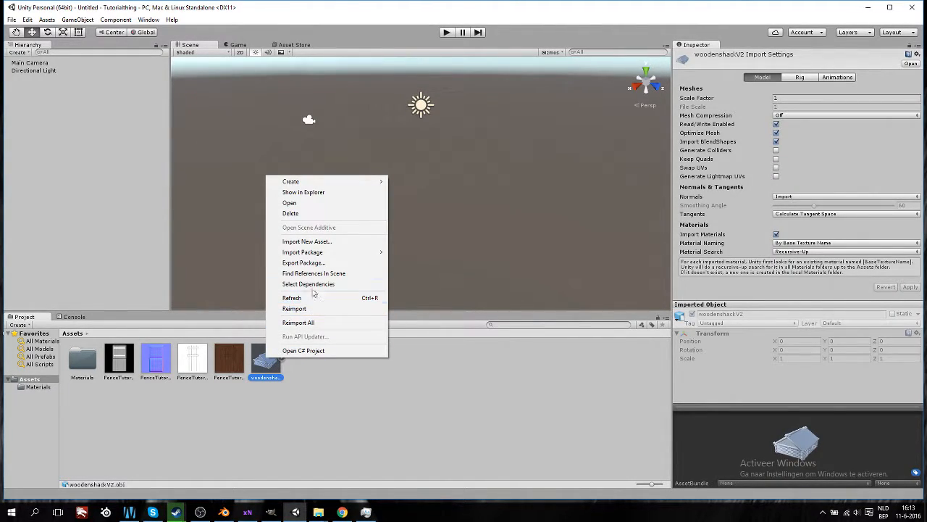
click(297, 214)
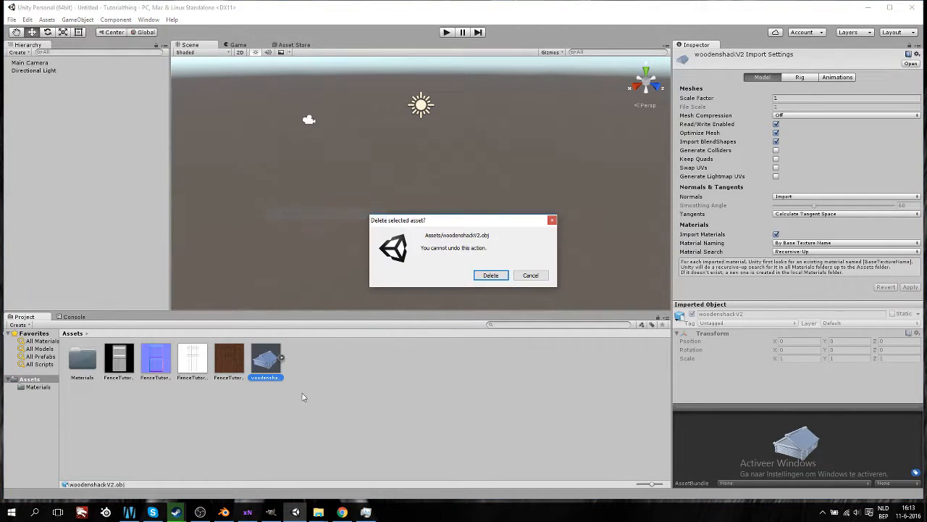
click(493, 273)
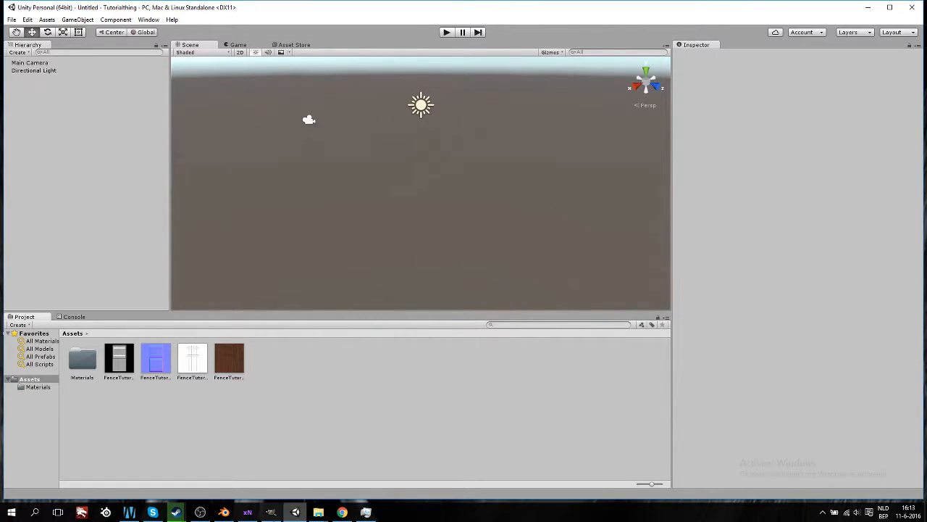
Import the WoodFenceLP model from the desktop into the project's assets and add it to the scene at the origin.
click(868, 7)
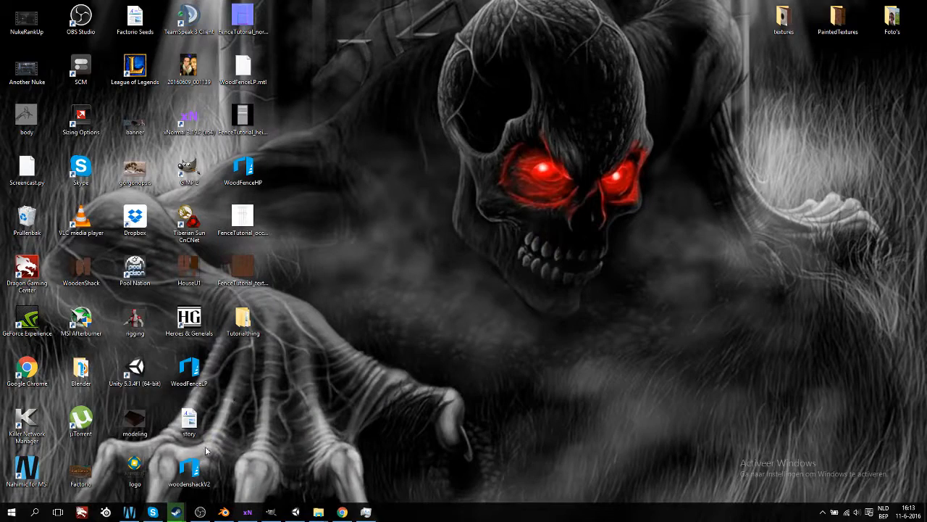
click(295, 512)
drag(276, 365, 99, 173)
scroll(458, 174, up, 3)
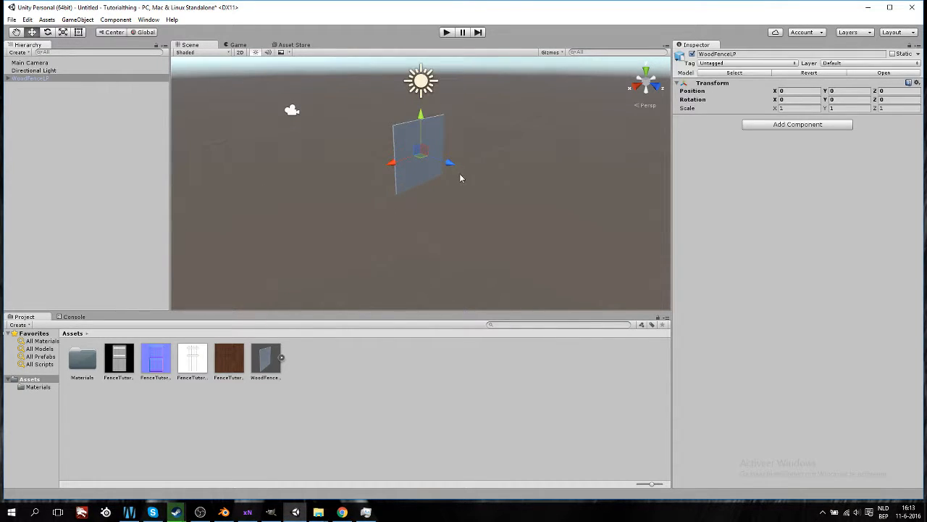
middle_drag(421, 174, 423, 255)
right_drag(423, 255, 348, 284)
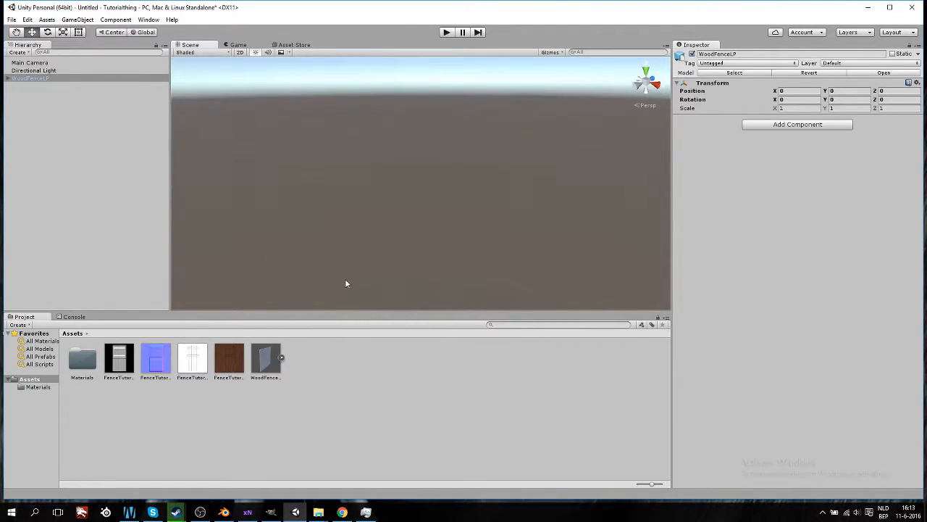
key(f)
scroll(483, 189, down, 3)
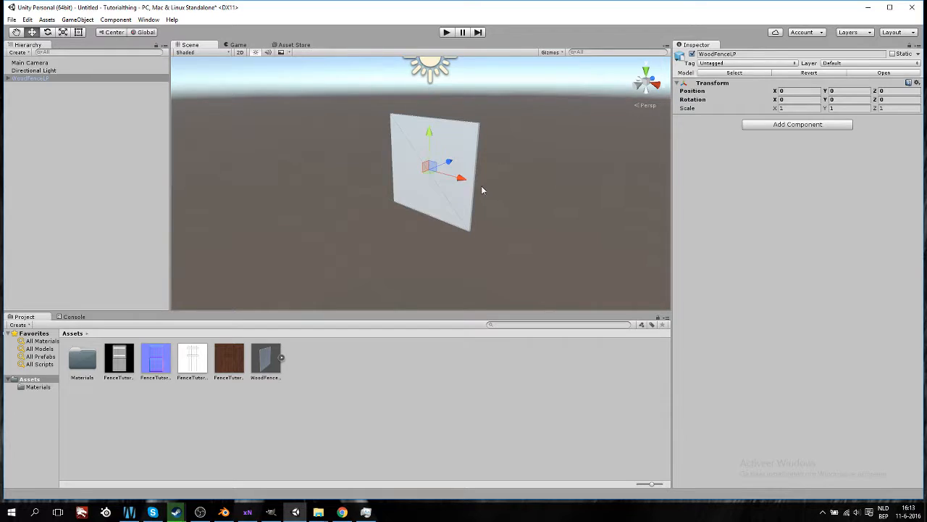
middle_drag(483, 160, 457, 201)
middle_drag(400, 247, 406, 223)
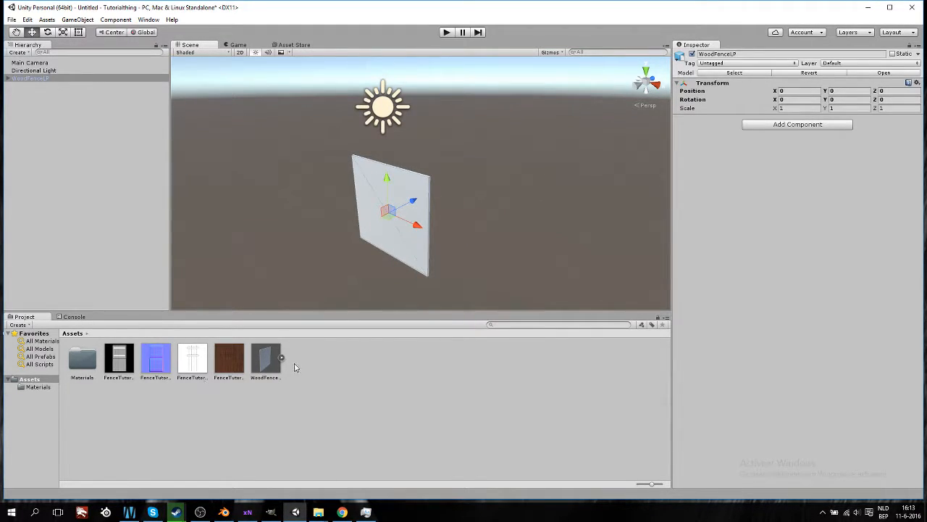
Create a new material named woodFence in the assets and apply it to the fence in the scene.
right_click(295, 367)
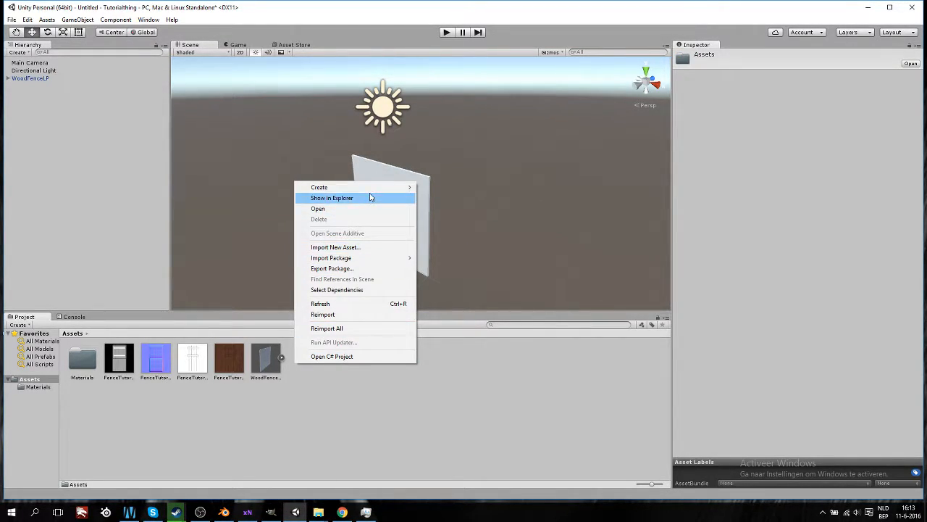
mouse_move(375, 190)
click(477, 284)
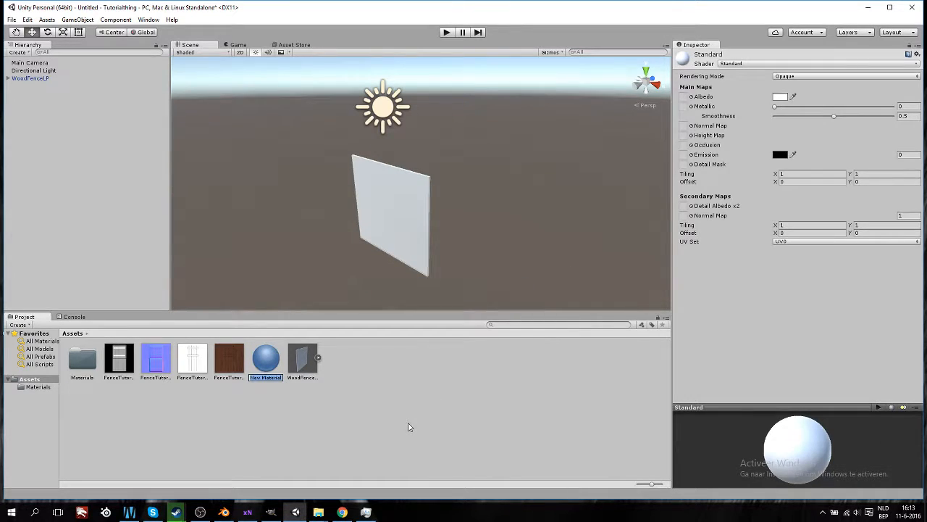
text(W)
key(Return)
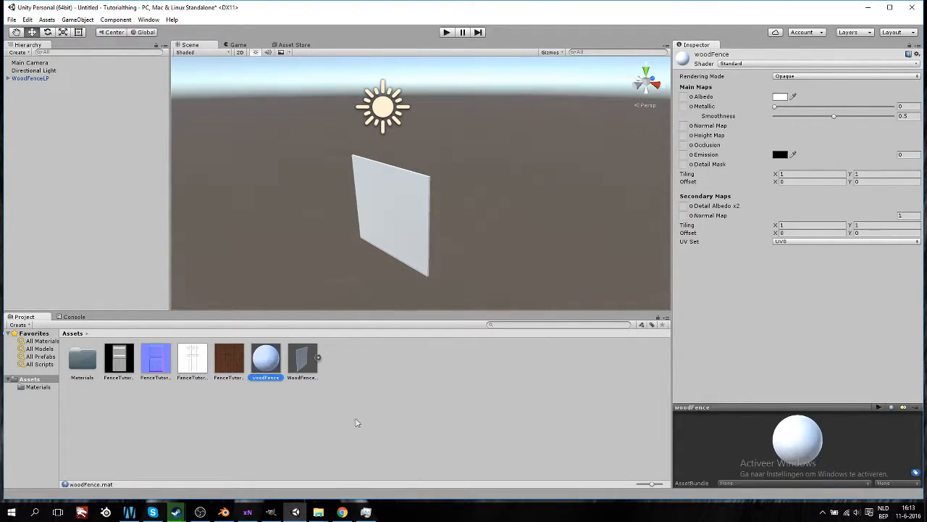
drag(275, 368, 398, 226)
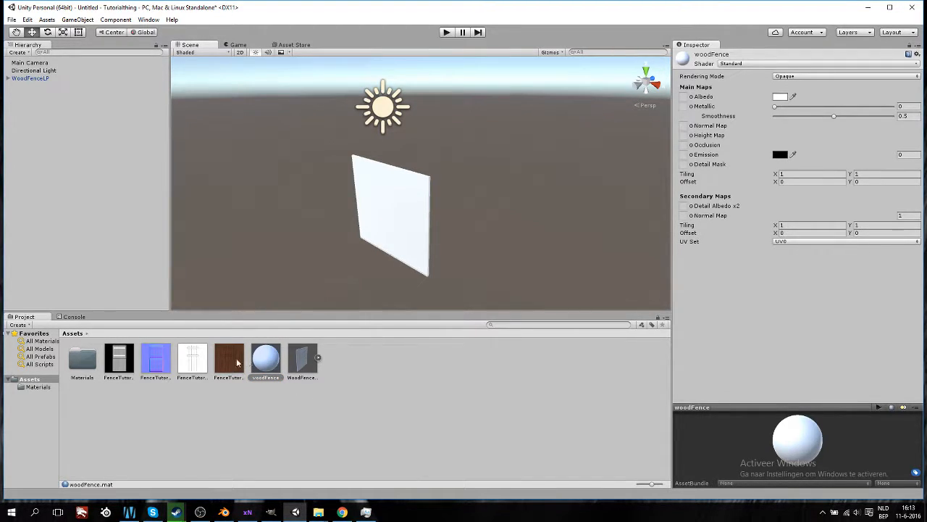
Assign the normal, occlusion and heights images to the woodFence material as its Normal Map, Occlusion and Height Map.
mouse_move(166, 365)
mouse_down()
mouse_move(434, 232)
mouse_move(694, 124)
mouse_move(687, 127)
mouse_up()
click(904, 146)
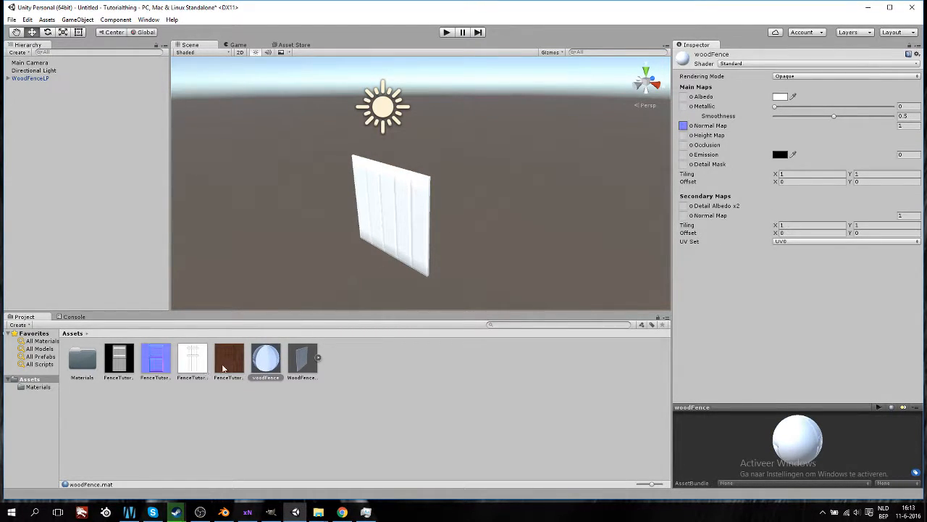
drag(190, 361, 684, 145)
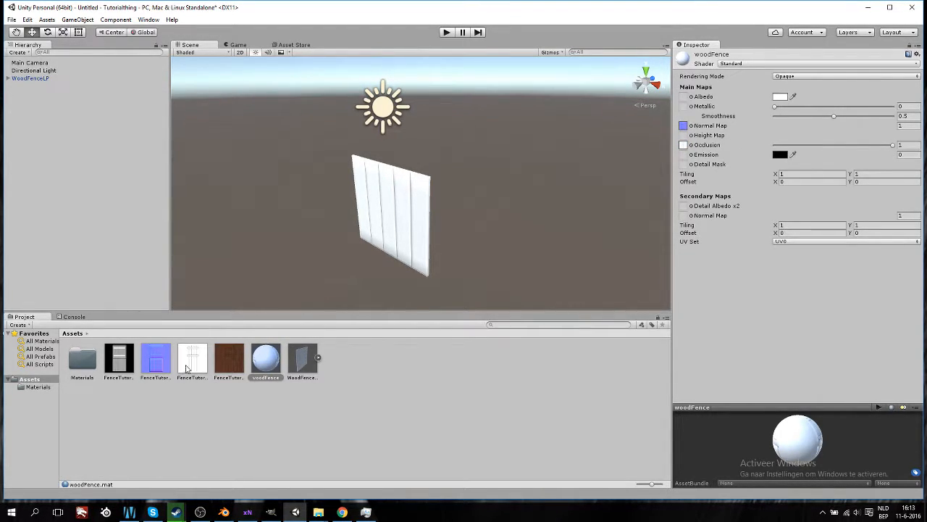
drag(122, 368, 685, 137)
Rotate the directional light to about X 70, Y -107, Z -84 degrees so it lights the fence's crossbar side.
alt+drag(530, 232, 470, 201)
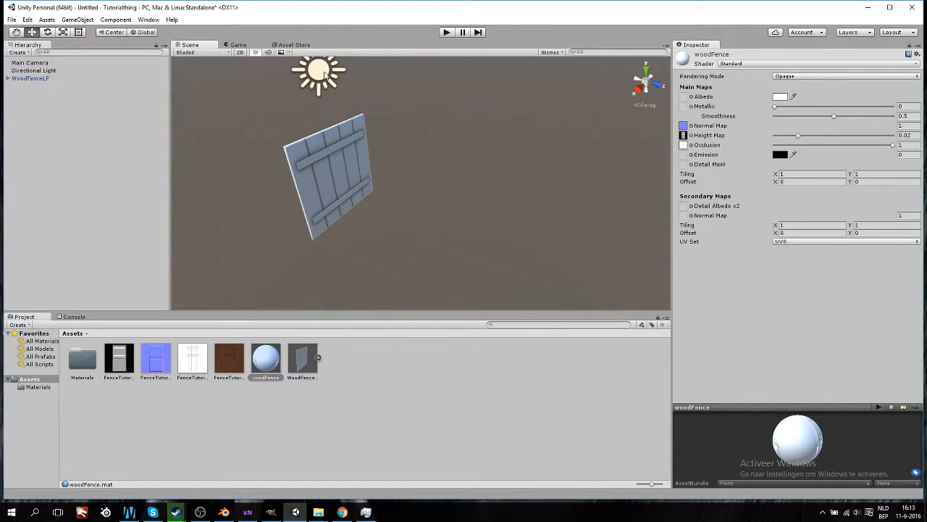
click(323, 74)
click(47, 32)
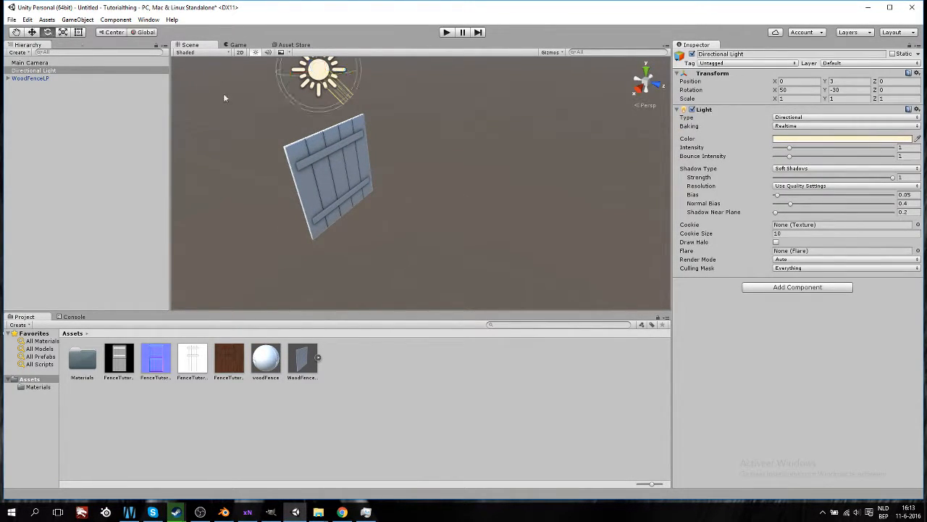
mouse_move(349, 68)
mouse_down()
mouse_move(323, 170)
mouse_move(349, 94)
mouse_move(343, 141)
mouse_move(345, 129)
mouse_up()
middle_drag(309, 194, 339, 192)
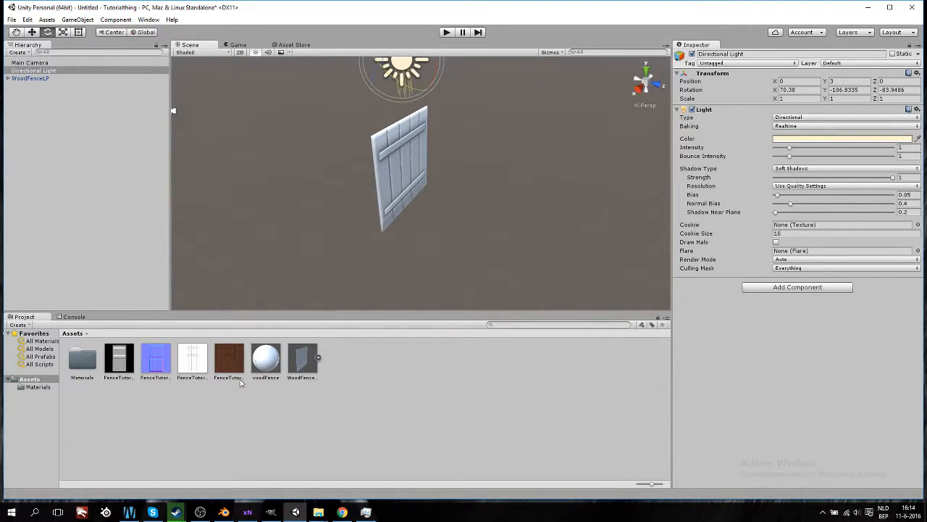
Assign the brown FenceTutorial wood texture to the woodFence material as its Albedo.
click(266, 359)
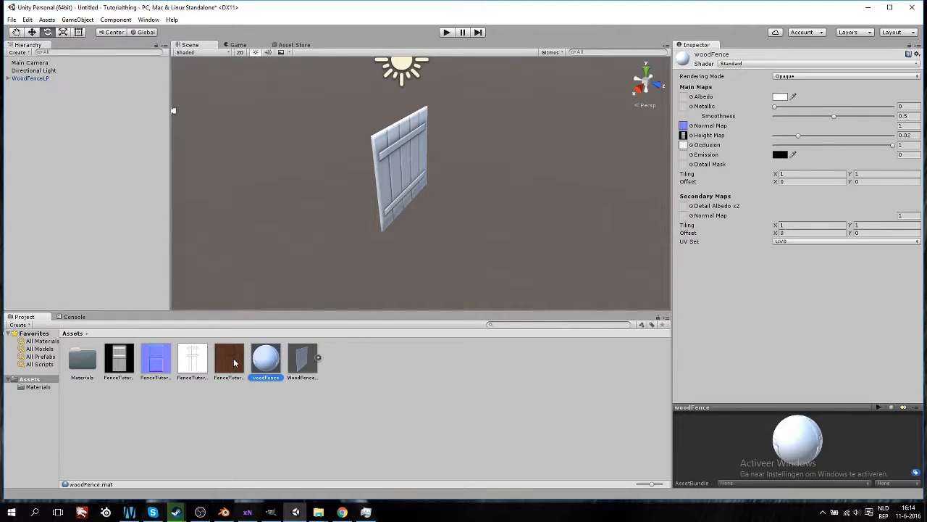
drag(679, 98, 684, 97)
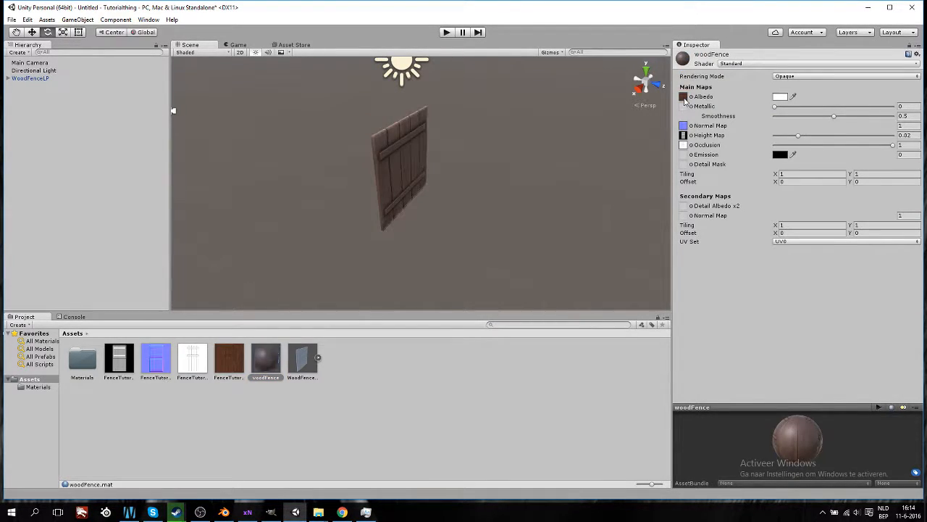
alt+drag(415, 217, 398, 245)
scroll(398, 245, up, 2)
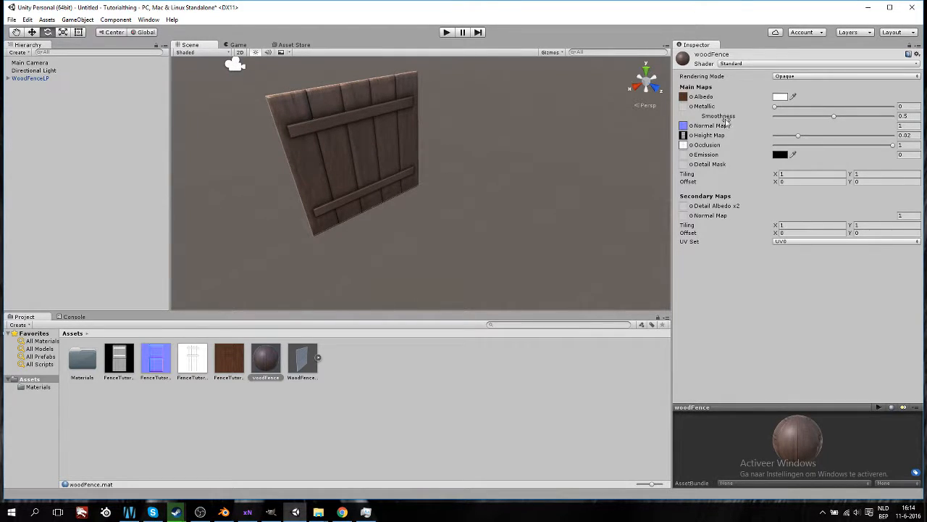
Set woodFence's occlusion to 0.294, height to 0.0133 and smoothness to 0.059, and change its shader to Standard (Specular setup).
drag(893, 146, 792, 152)
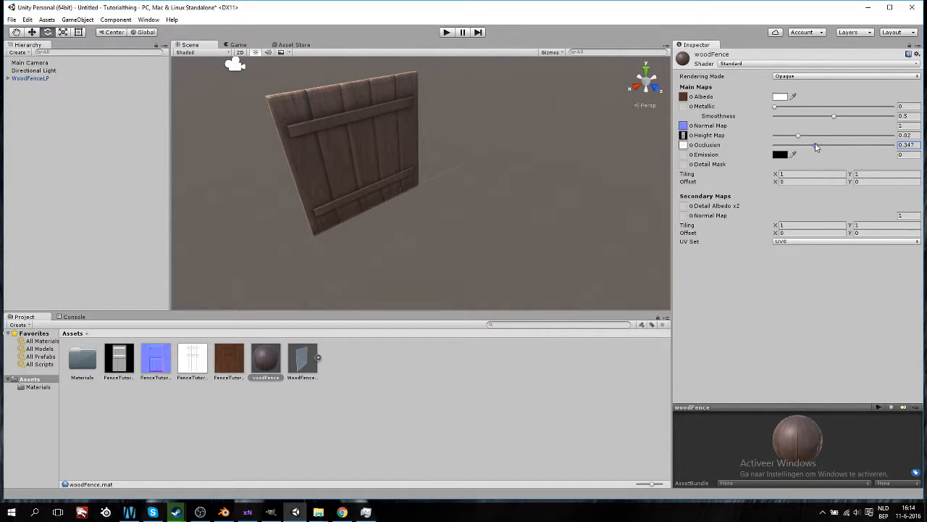
mouse_move(777, 138)
mouse_down()
mouse_move(826, 140)
mouse_move(789, 142)
mouse_up()
drag(832, 120, 800, 123)
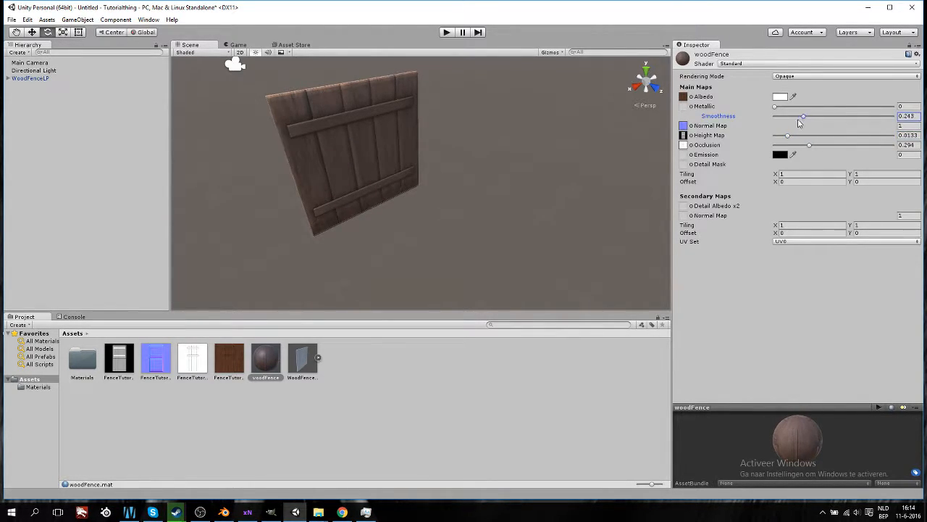
click(813, 64)
click(782, 85)
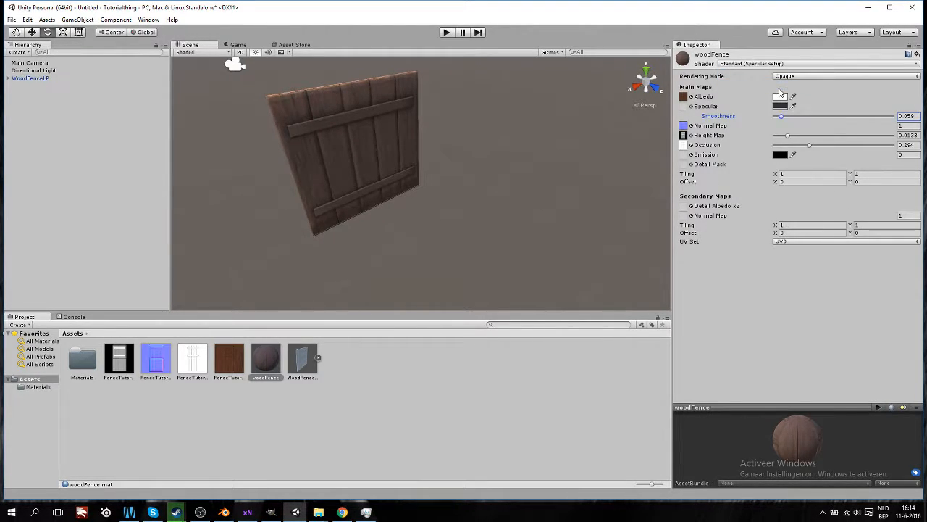
alt+drag(287, 210, 421, 209)
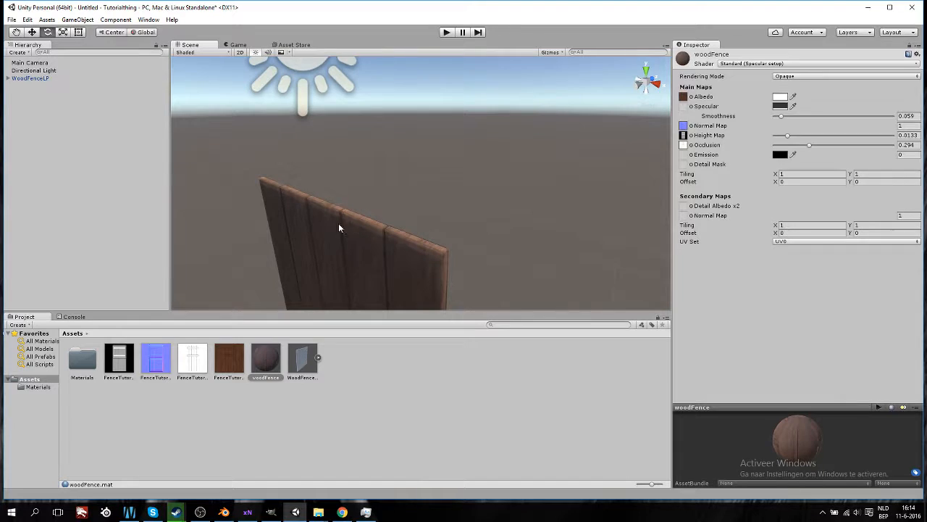
Switch to Blender and put the leftmost fence plank (Cube.003) into Edit Mode.
click(224, 512)
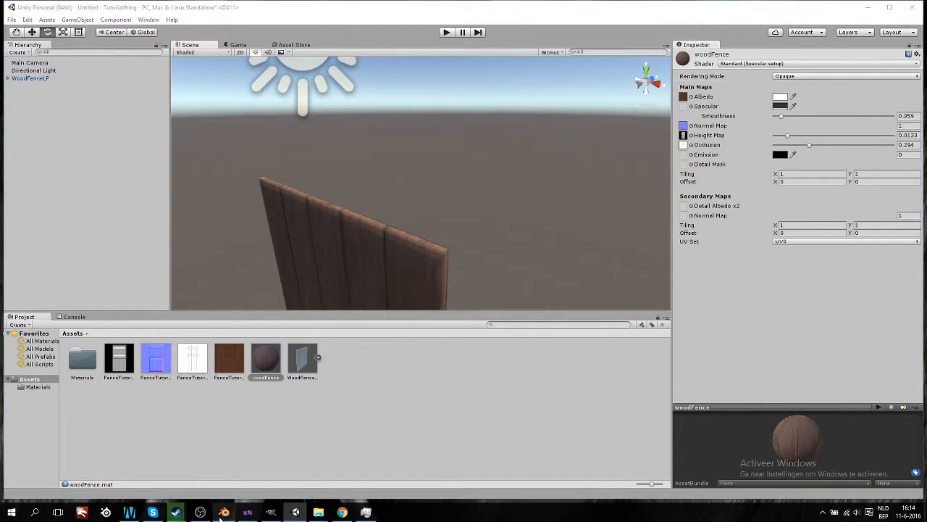
key(Tab)
key(Tab)
right_click(211, 166)
key(Tab)
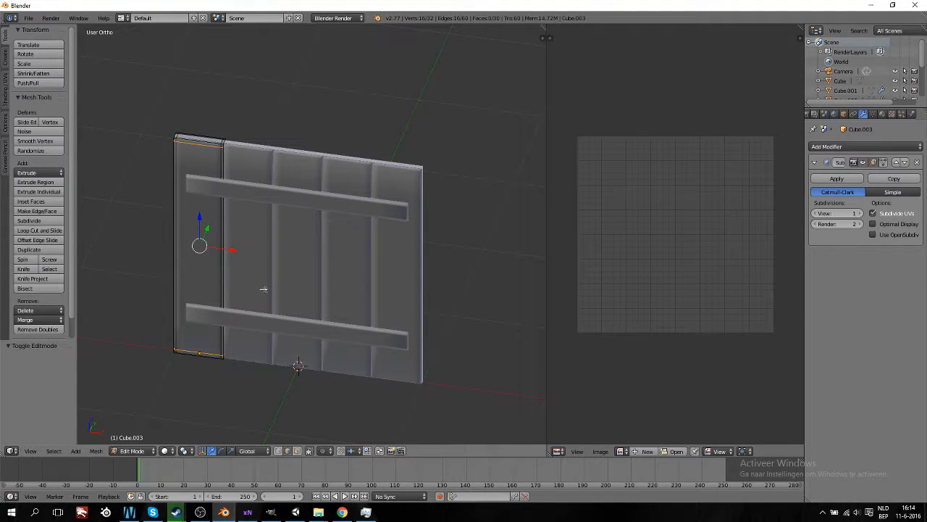
key(s)
key(z)
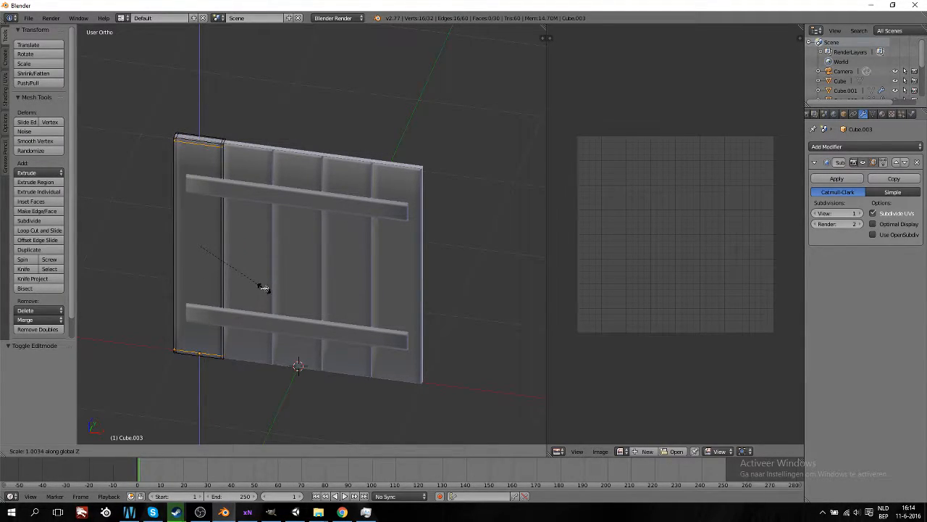
right_click(265, 289)
Add two horizontal loop cuts to the leftmost fence plank and spread them apart along Z toward its ends.
key(ctrl+r)
scroll(206, 235, up, 1)
click(206, 235)
right_click(206, 235)
key(s)
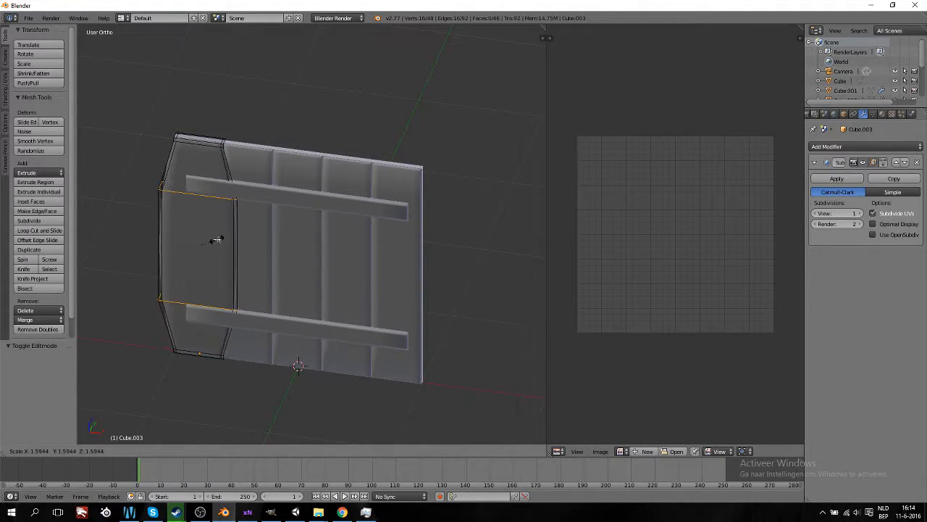
right_click(203, 243)
key(s)
key(z)
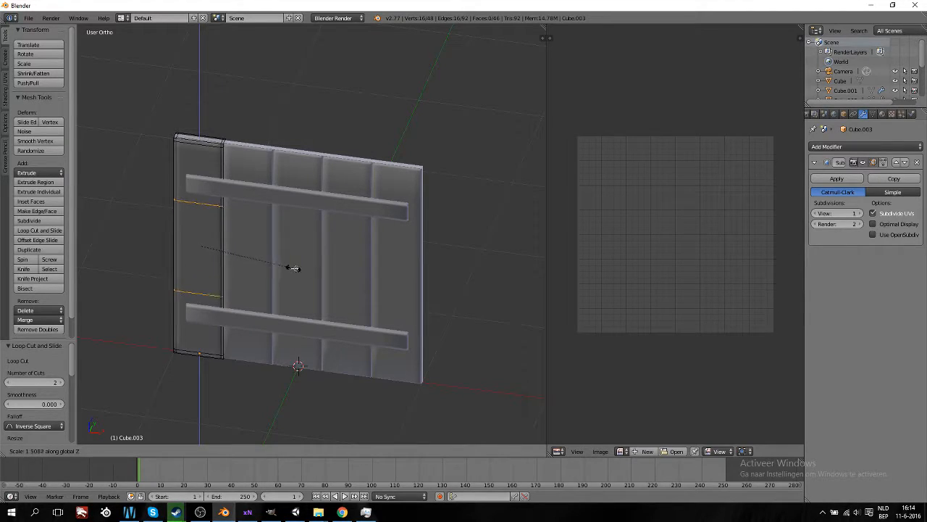
click(377, 276)
key(Tab)
middle_drag(285, 265, 240, 143)
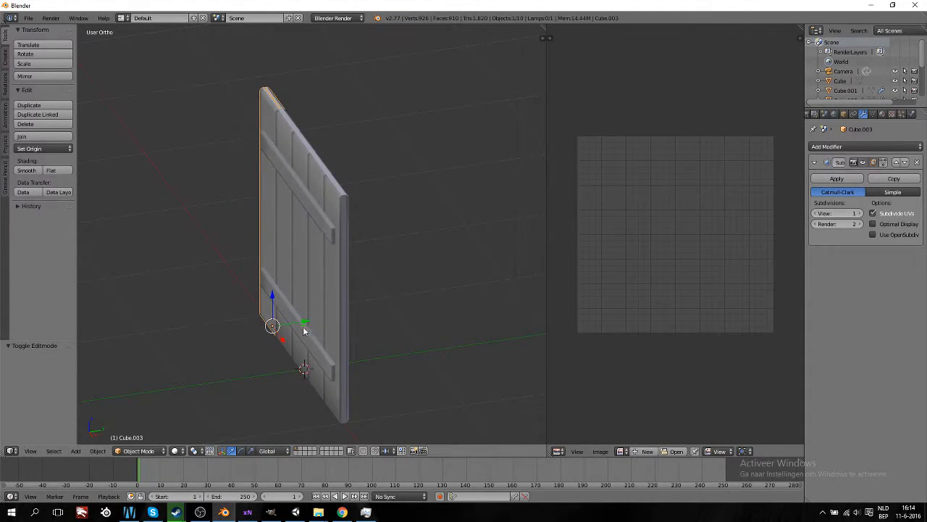
Switch to Unity and examine the textured fence's plank edges and crossbars from several angles and distances.
click(296, 512)
middle_drag(460, 232, 422, 229)
middle_drag(308, 235, 381, 199)
scroll(466, 208, down, 5)
right_drag(518, 194, 444, 251)
middle_drag(497, 235, 434, 240)
right_drag(478, 209, 341, 210)
middle_drag(531, 217, 494, 218)
right_drag(504, 219, 426, 223)
middle_drag(538, 223, 448, 227)
scroll(446, 226, up, 5)
scroll(443, 228, up, 2)
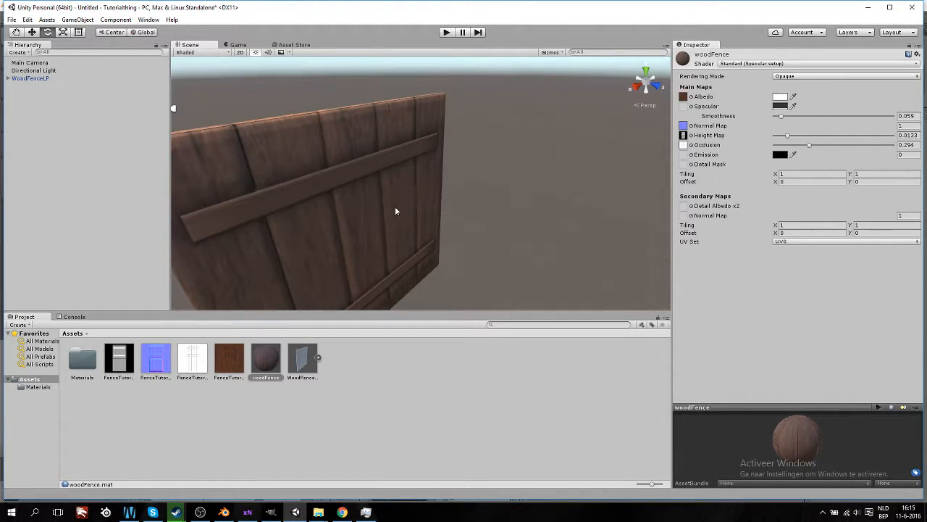
scroll(362, 210, down, 3)
scroll(336, 196, down, 1)
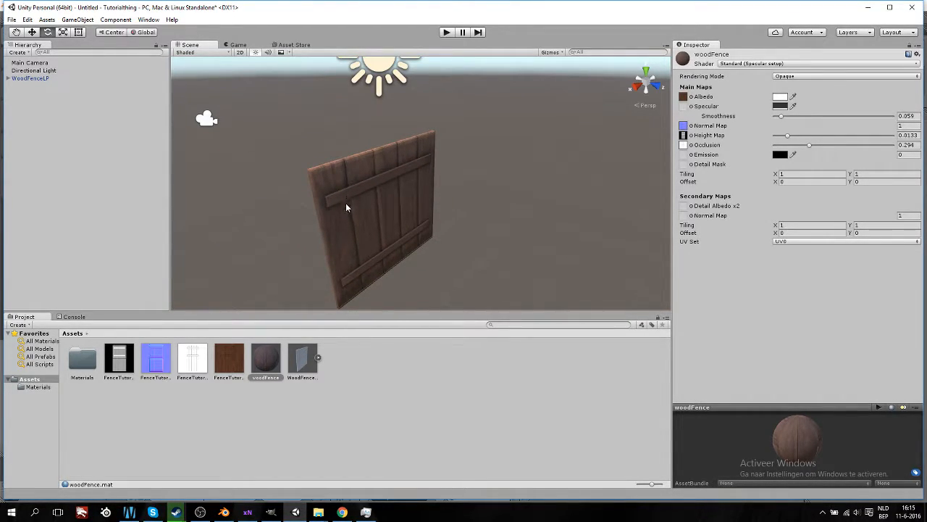
right_drag(340, 209, 373, 226)
mouse_move(311, 218)
middle_down()
mouse_move(389, 232)
mouse_move(380, 229)
middle_up()
mouse_move(454, 236)
middle_down()
mouse_move(442, 234)
mouse_move(526, 259)
mouse_move(415, 252)
mouse_move(485, 251)
middle_up()
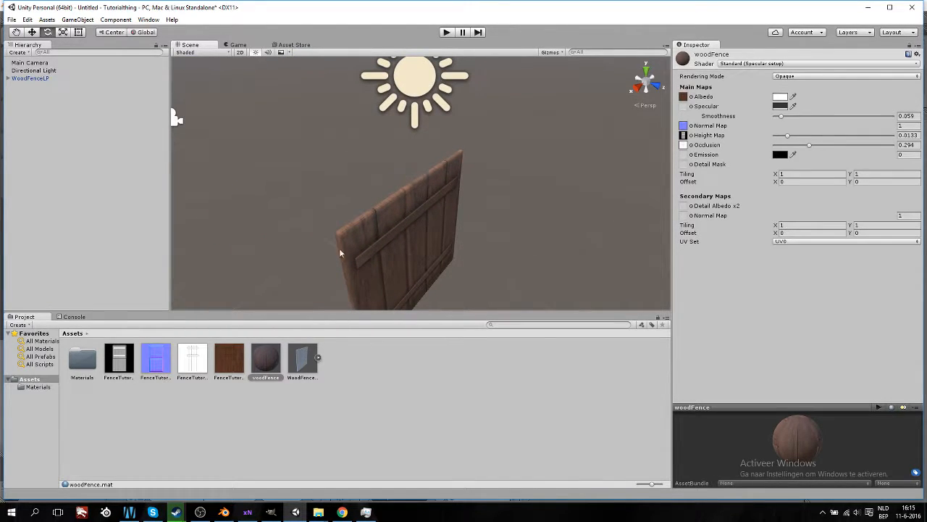
scroll(480, 229, down, 8)
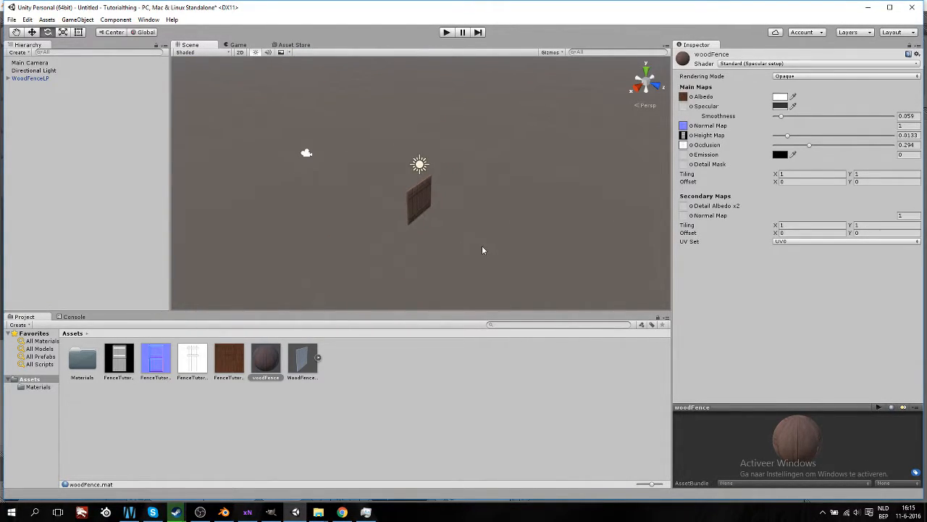
right_drag(450, 218, 459, 255)
middle_drag(389, 134, 396, 184)
right_drag(503, 211, 363, 201)
middle_drag(647, 269, 528, 228)
scroll(449, 245, up, 6)
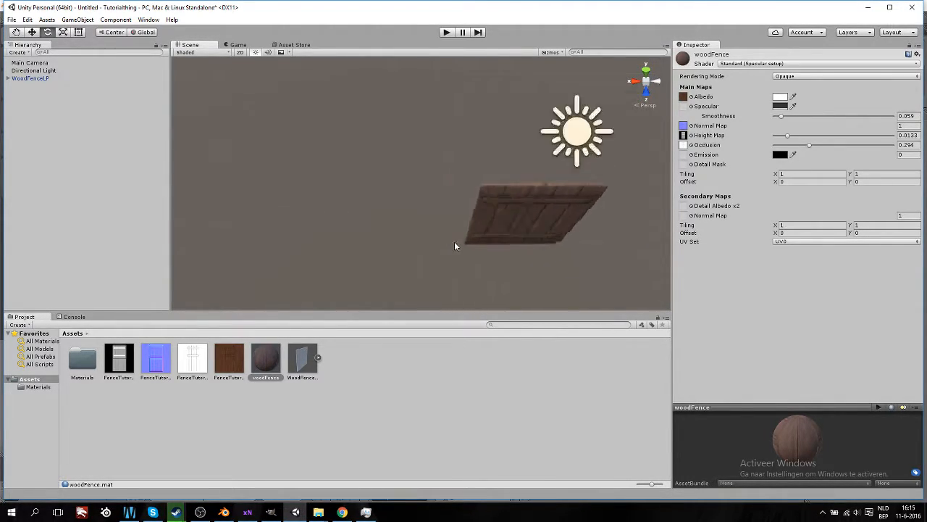
right_drag(428, 285, 441, 233)
scroll(440, 236, down, 4)
middle_drag(444, 269, 424, 236)
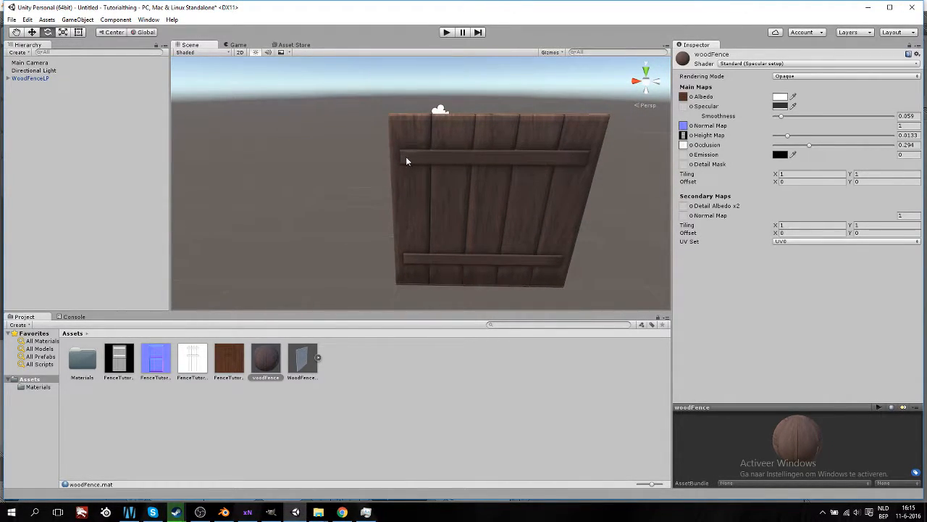
Switch to Blender, duplicate the low-poly base box's mesh in Edit Mode and offset the copy along Y to the crossbar side.
click(224, 513)
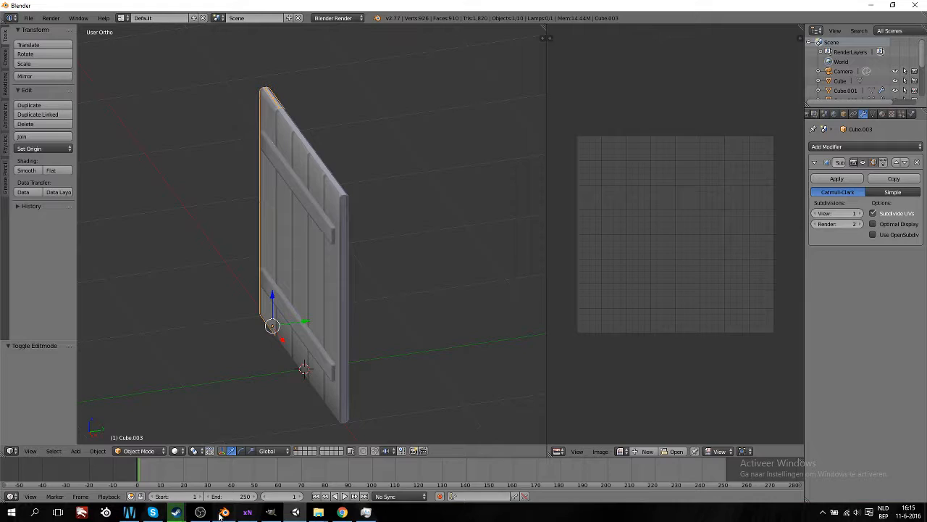
right_click(343, 213)
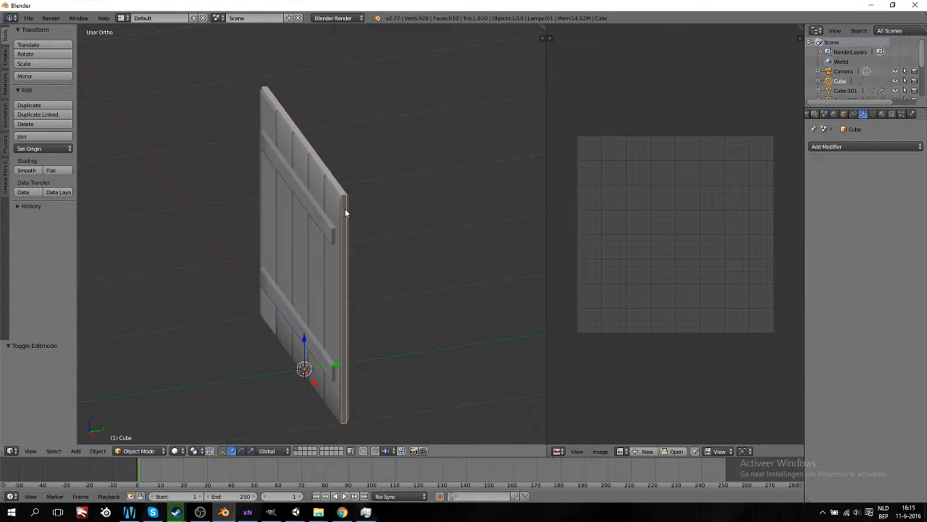
key(Tab)
key(KP_3)
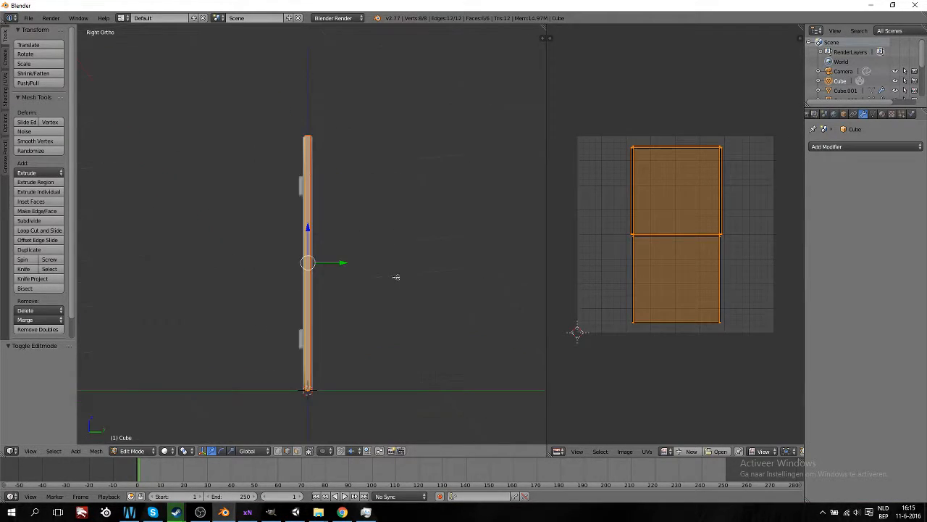
key(shift+d)
right_click(384, 276)
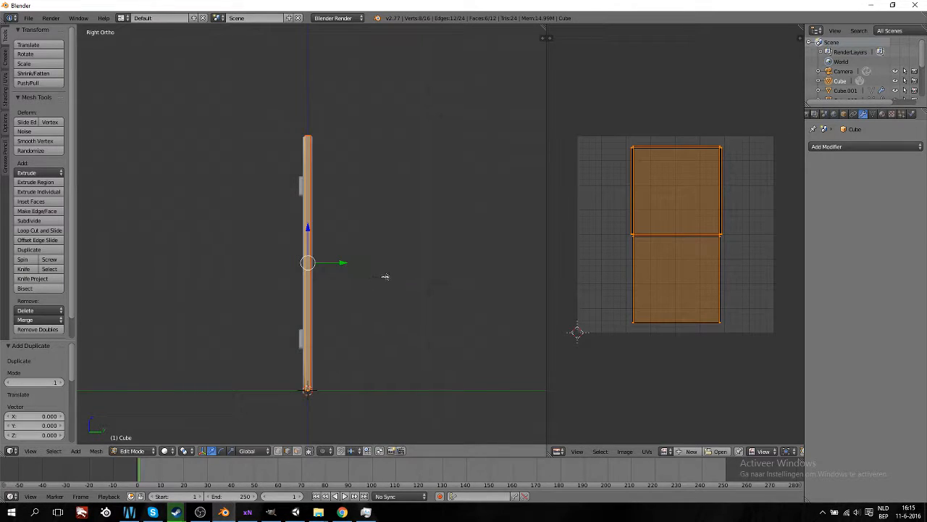
drag(343, 263, 323, 296)
scroll(351, 275, up, 4)
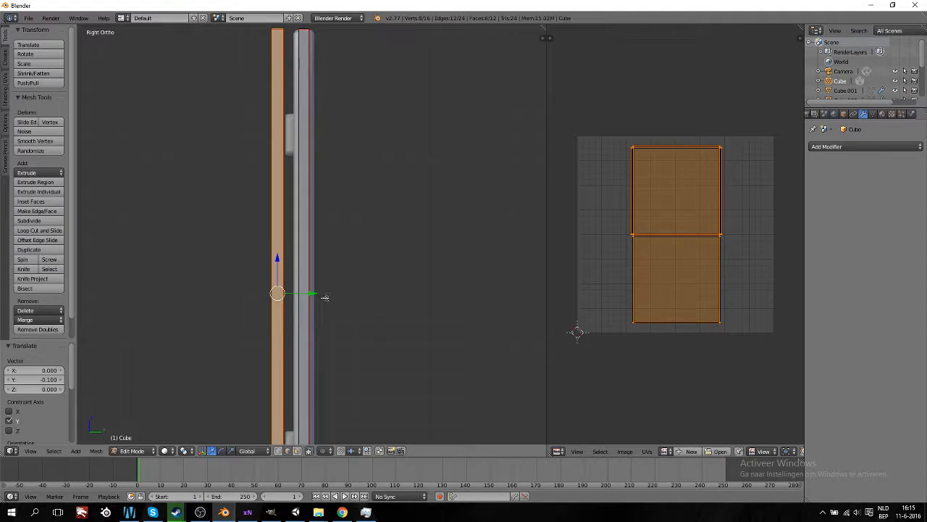
ctrl+scroll(325, 298, up, 4)
ctrl+scroll(328, 302, down, 8)
scroll(354, 302, up, 2)
drag(385, 318, 409, 319)
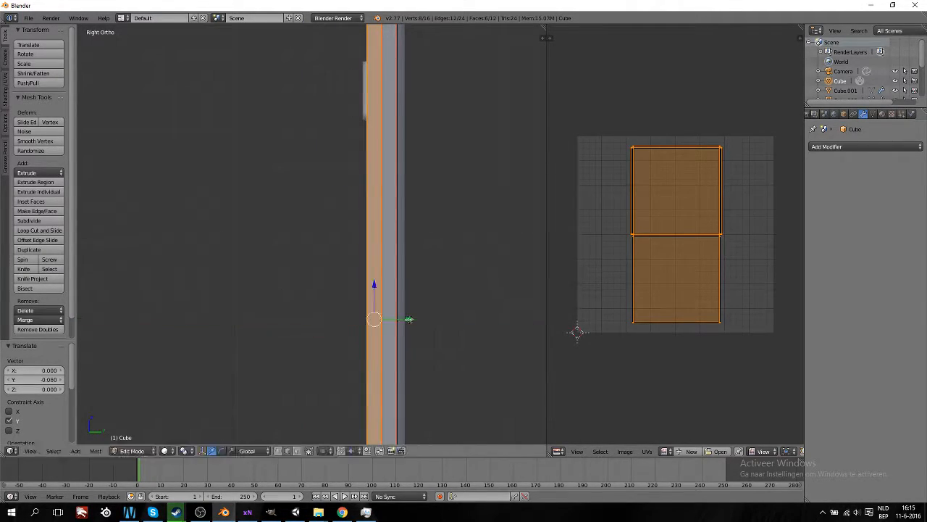
Scale the duplicated box to 0.1 along Z, raise it 0.6, and scale its height by about 0.74 to match the upper crossbar.
key(s)
key(z)
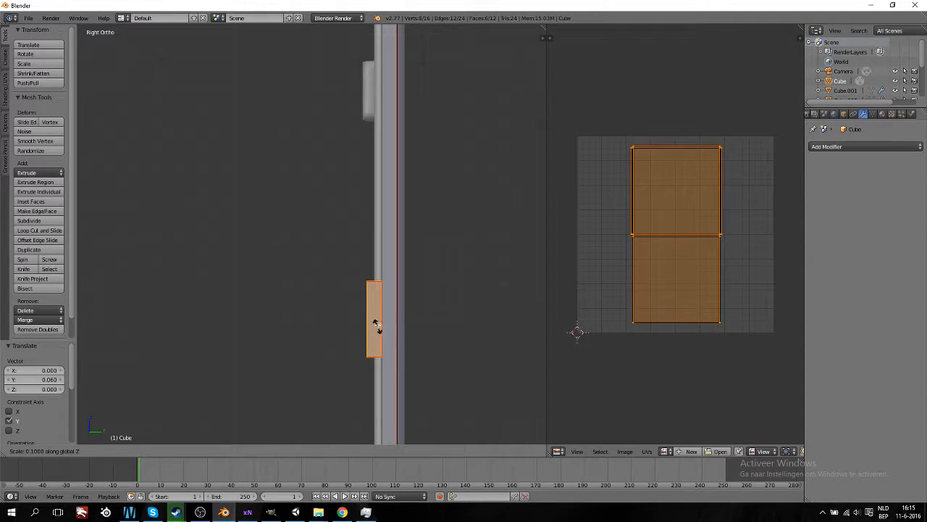
click(380, 326)
drag(375, 294, 372, 54)
shift+scroll(429, 195, up, 13)
scroll(423, 298, up, 3)
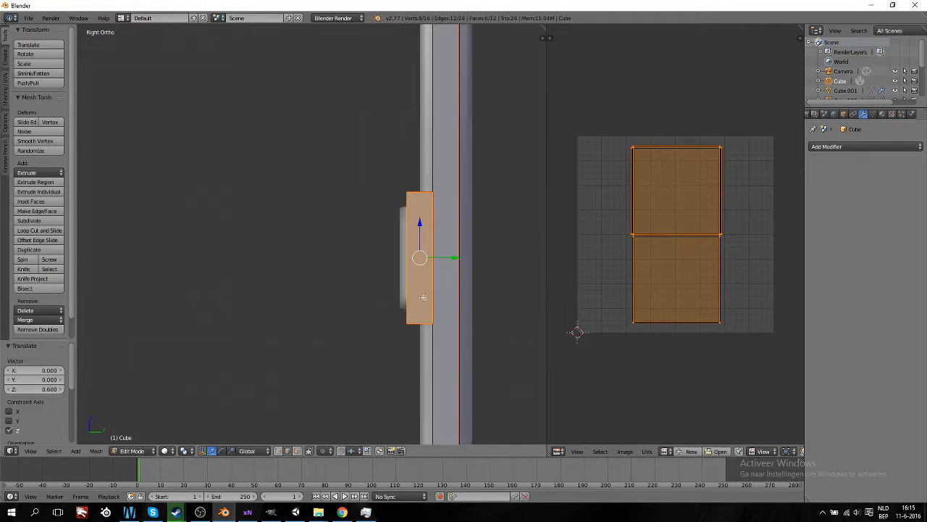
key(s)
key(z)
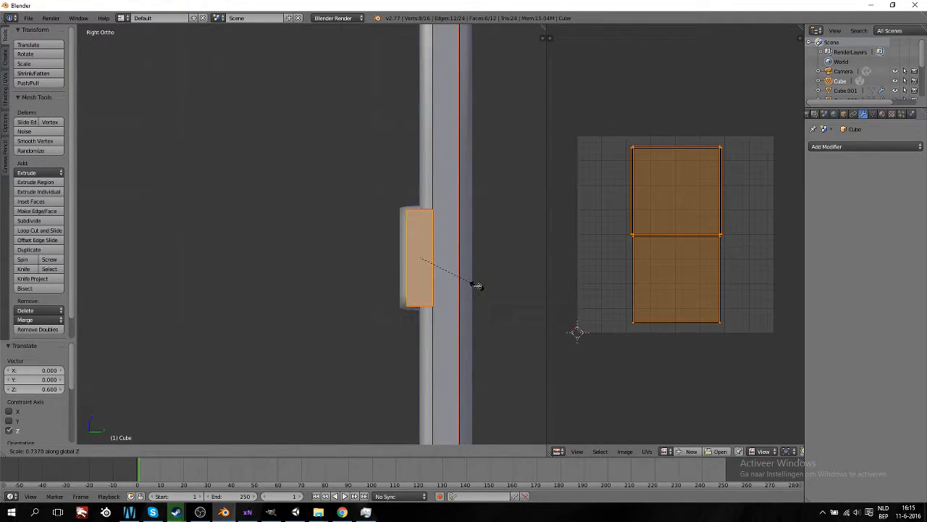
click(476, 283)
Shorten the duplicated box along X to fit the upper crossbar's length and return to Object Mode.
middle_drag(389, 276, 423, 290)
scroll(421, 289, down, 2)
key(Tab)
middle_drag(343, 293, 382, 296)
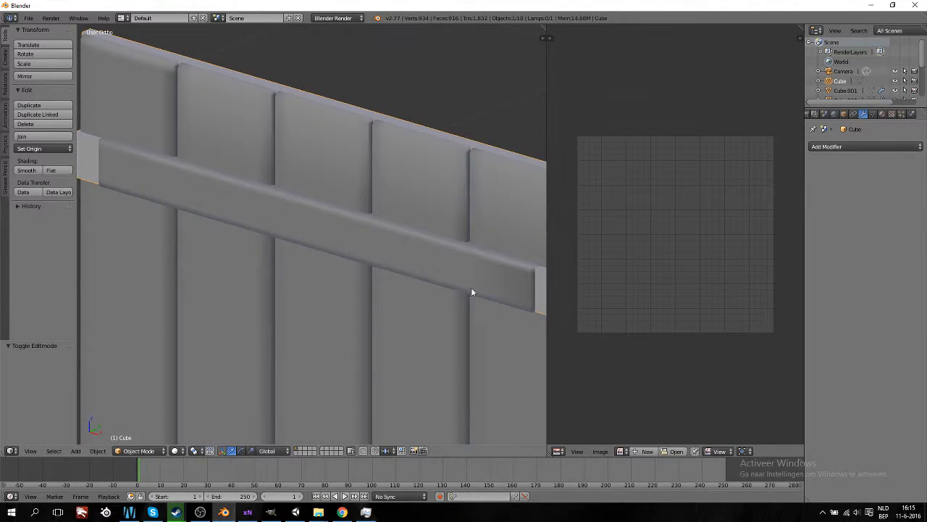
middle_drag(474, 284, 442, 287)
key(Tab)
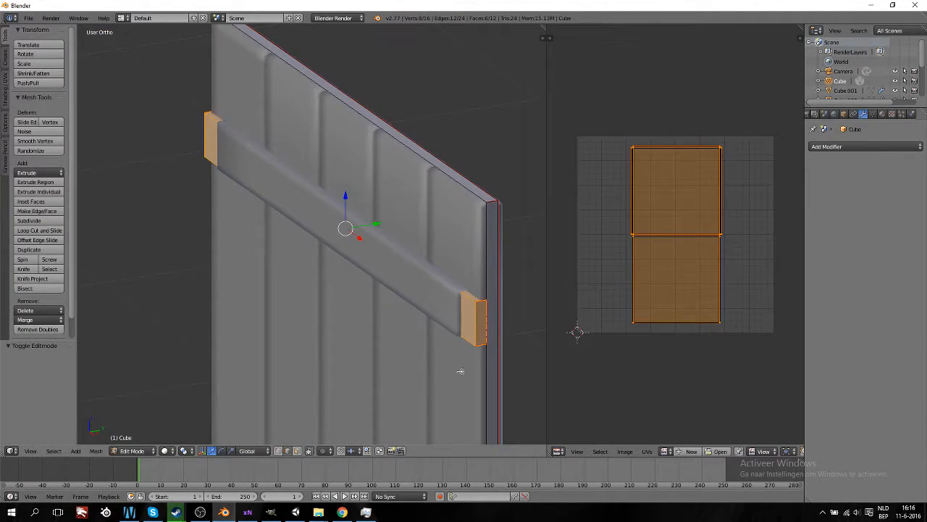
key(s)
key(y)
right_click(452, 367)
key(s)
key(x)
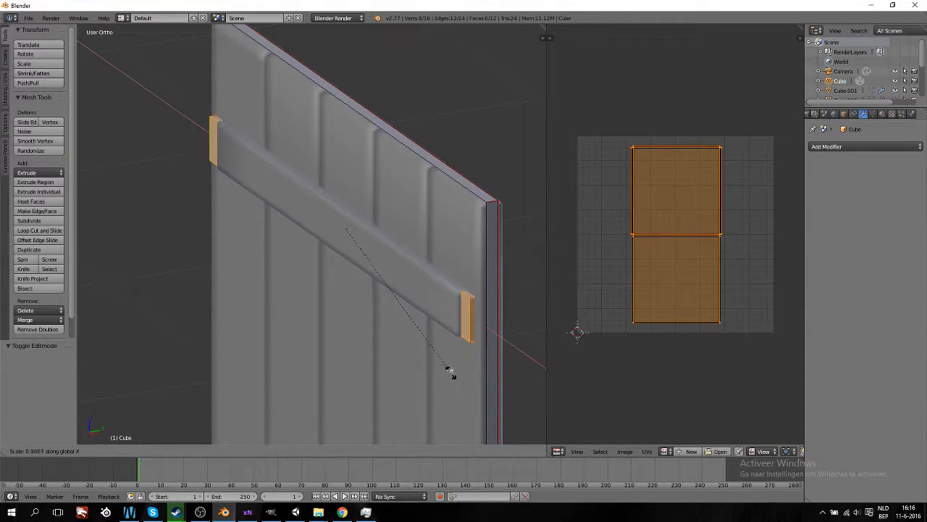
click(439, 361)
key(Tab)
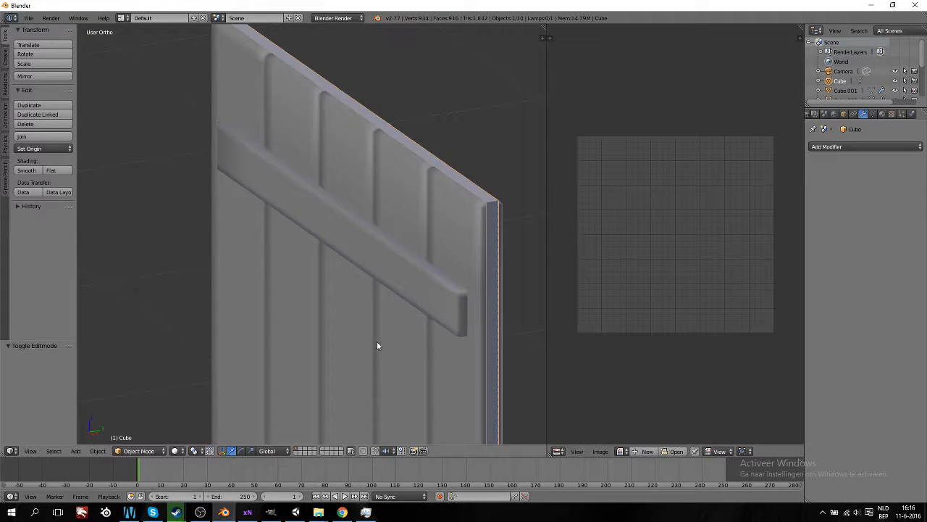
scroll(446, 349, down, 4)
middle_drag(446, 349, 277, 301)
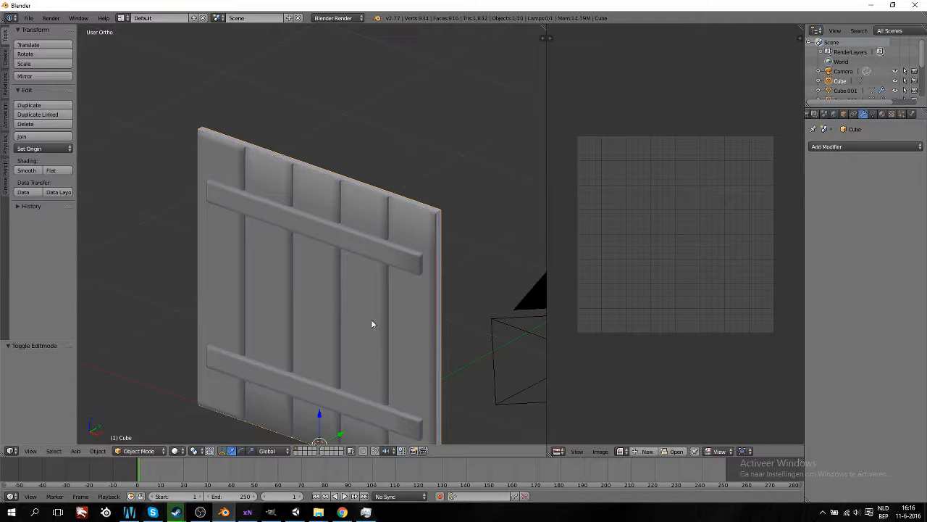
Switch to Unity, duplicate WoodFenceLP and move the copy along X to -2, beside the original.
mouse_move(342, 512)
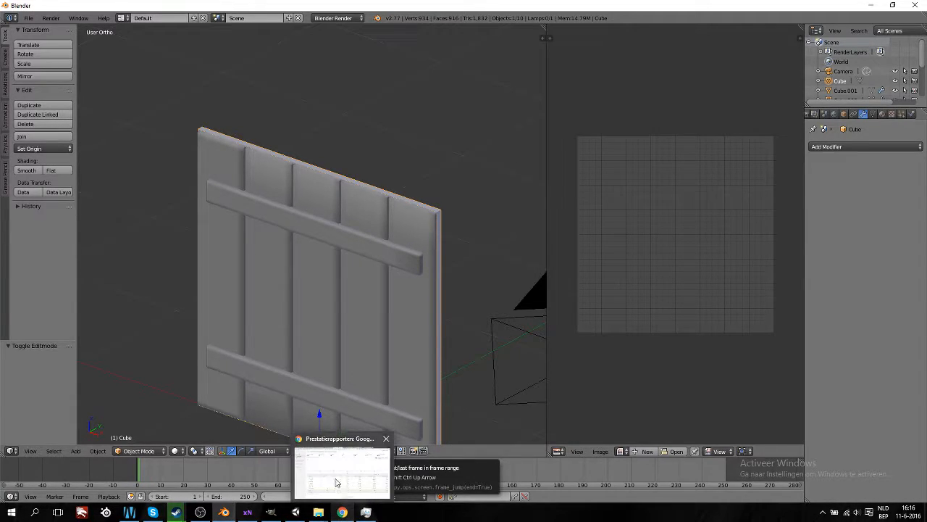
click(295, 512)
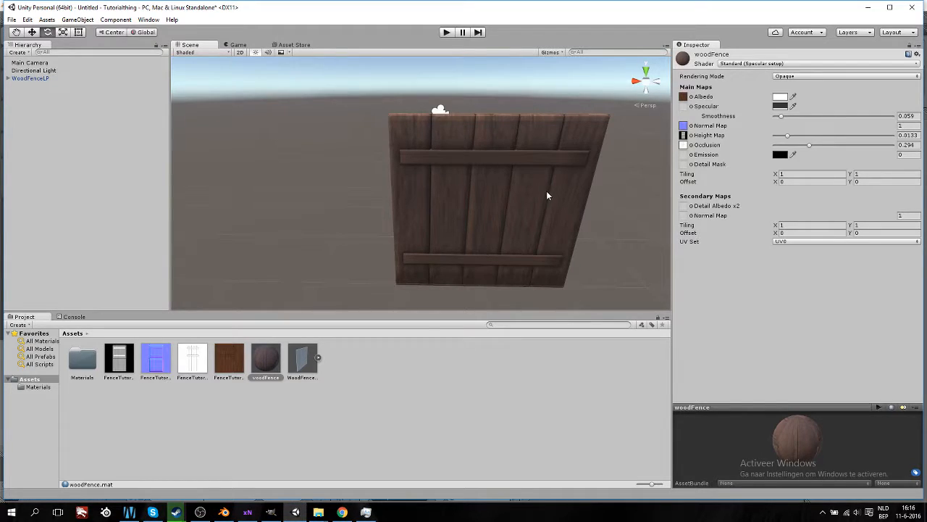
middle_drag(547, 195, 515, 213)
right_drag(549, 217, 482, 233)
scroll(481, 233, down, 6)
scroll(482, 235, down, 2)
right_drag(370, 192, 459, 243)
middle_drag(333, 182, 379, 213)
mouse_move(380, 224)
right_down()
mouse_move(391, 227)
mouse_move(374, 230)
right_up()
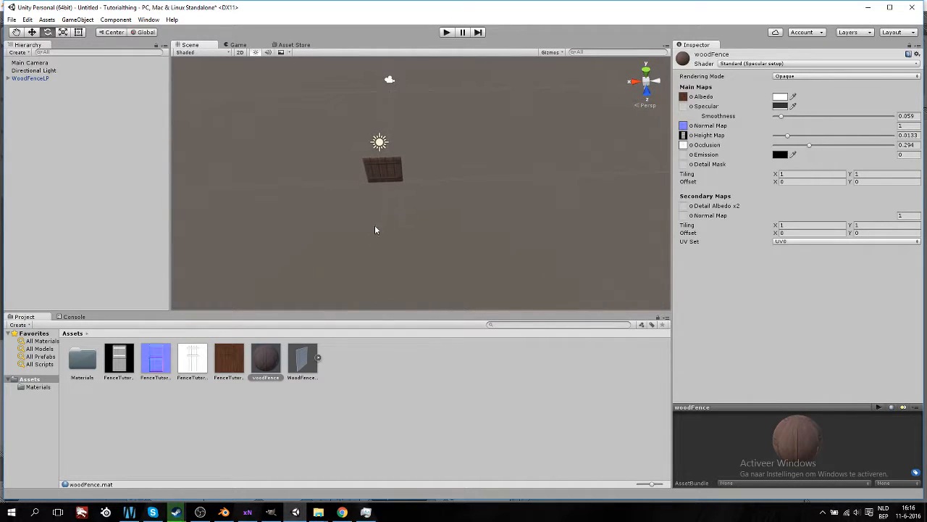
scroll(380, 196, up, 3)
click(355, 181)
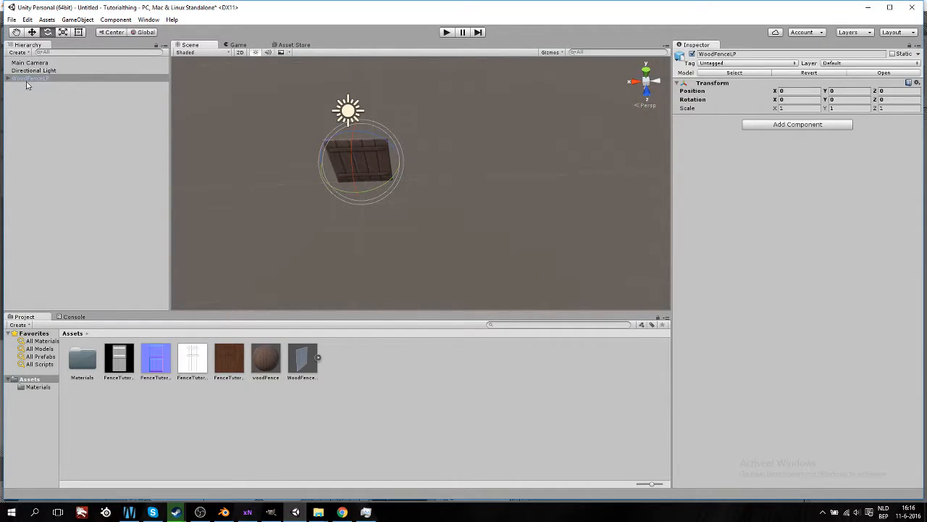
click(33, 34)
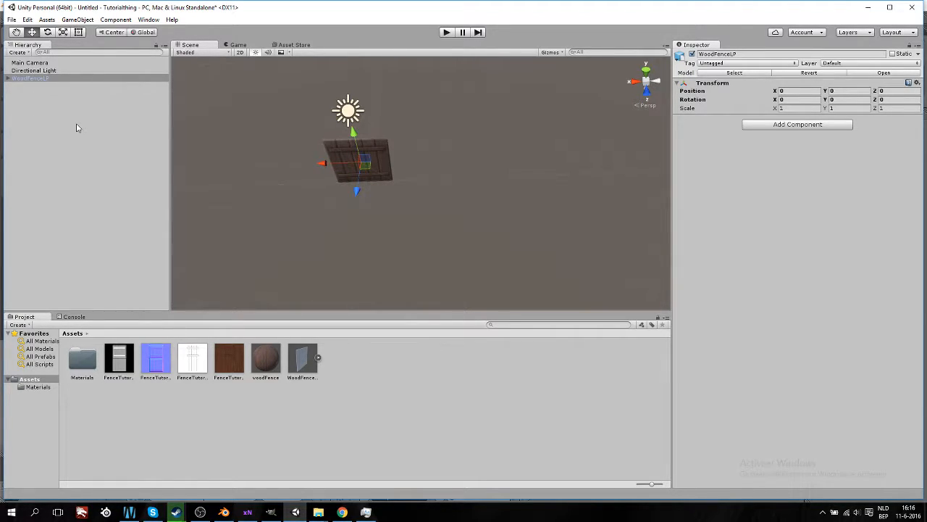
click(43, 71)
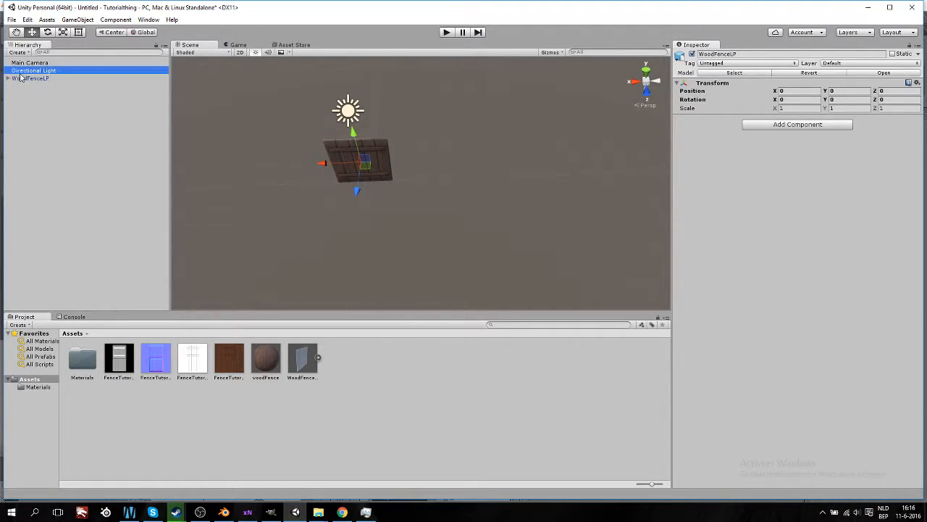
click(32, 78)
key(ctrl+d)
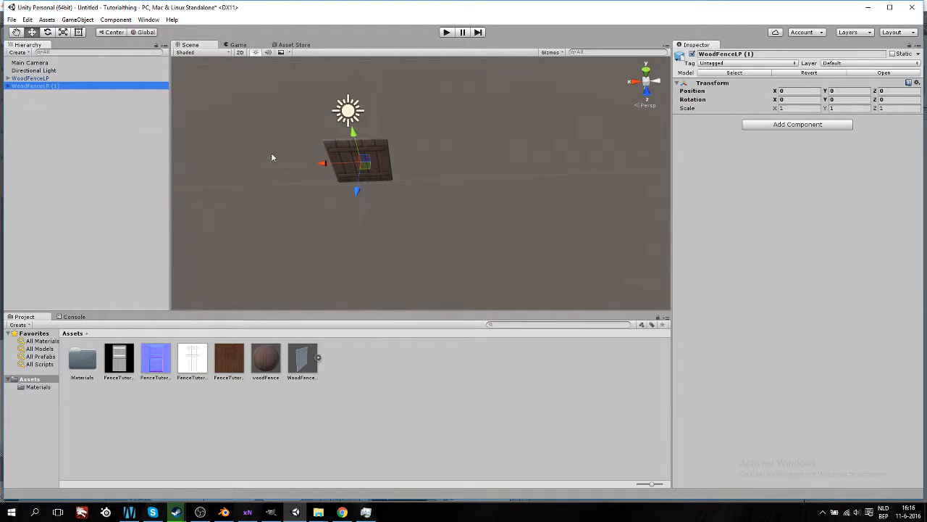
drag(331, 167, 385, 163)
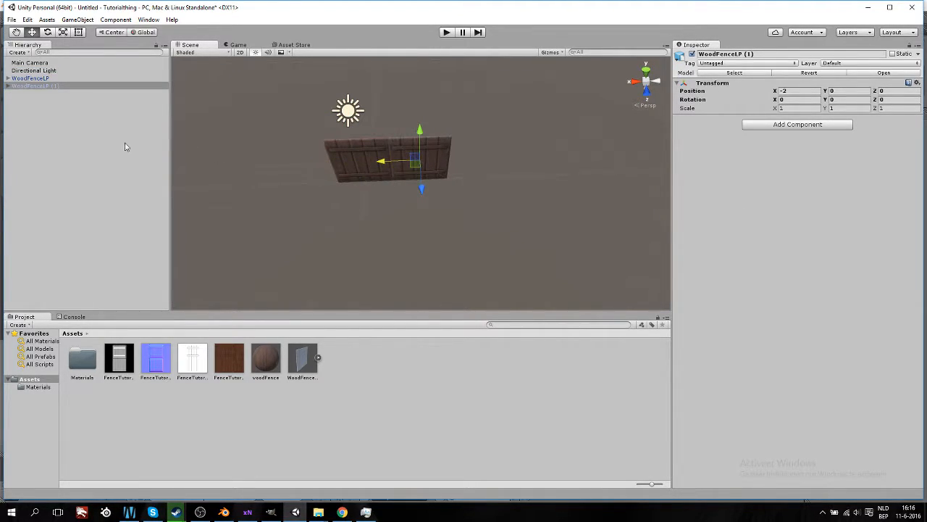
Duplicate the second fence section and move the new copy along X to -4 to extend the row.
key(ctrl+d)
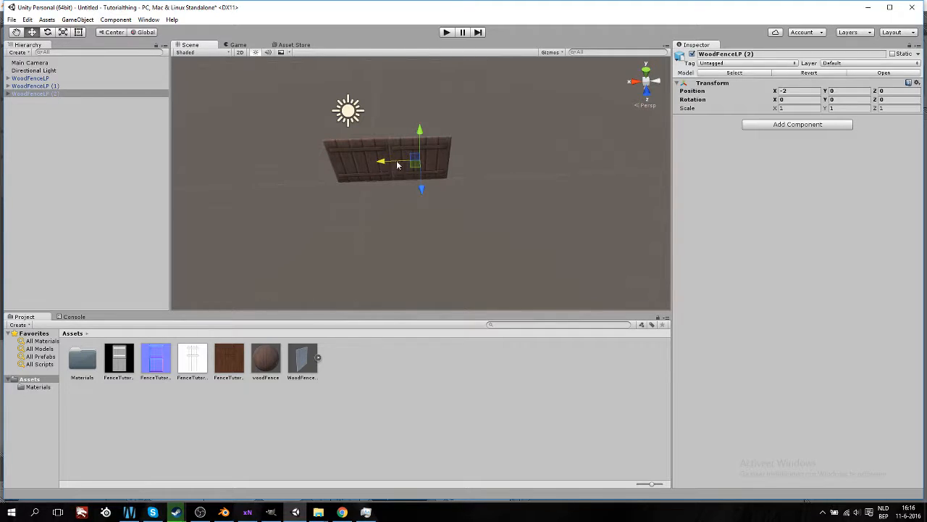
drag(395, 165, 440, 163)
scroll(434, 196, up, 3)
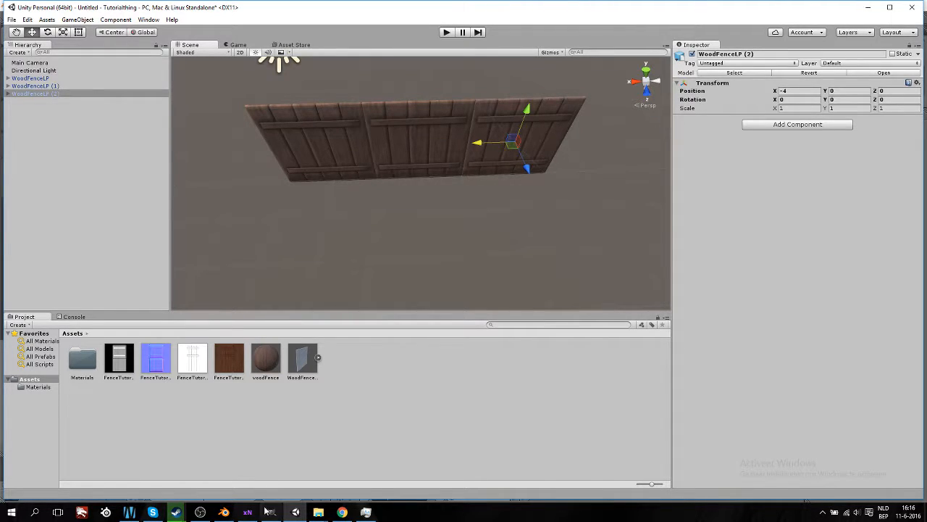
Switch to Blender, duplicate the fence's rightmost plank and place the copy along X directly beside it in front view.
click(224, 511)
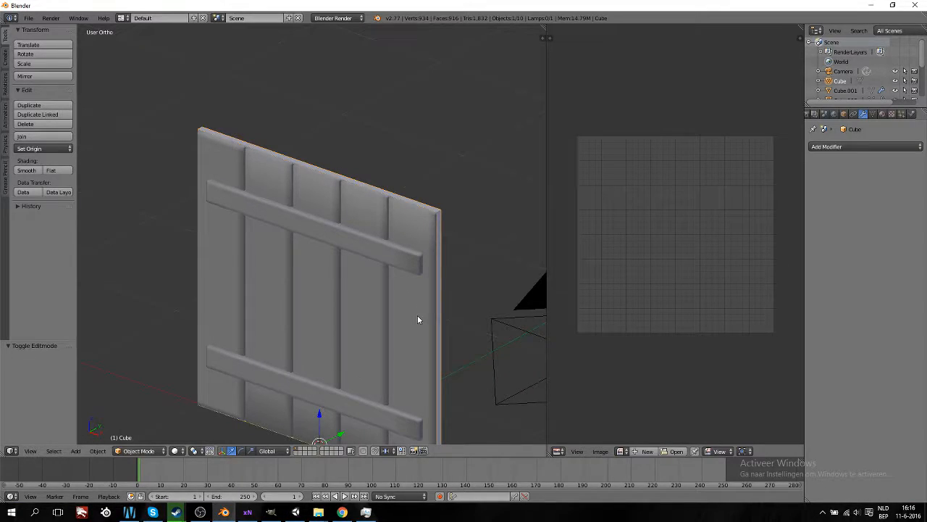
right_click(417, 317)
middle_drag(377, 294, 435, 392)
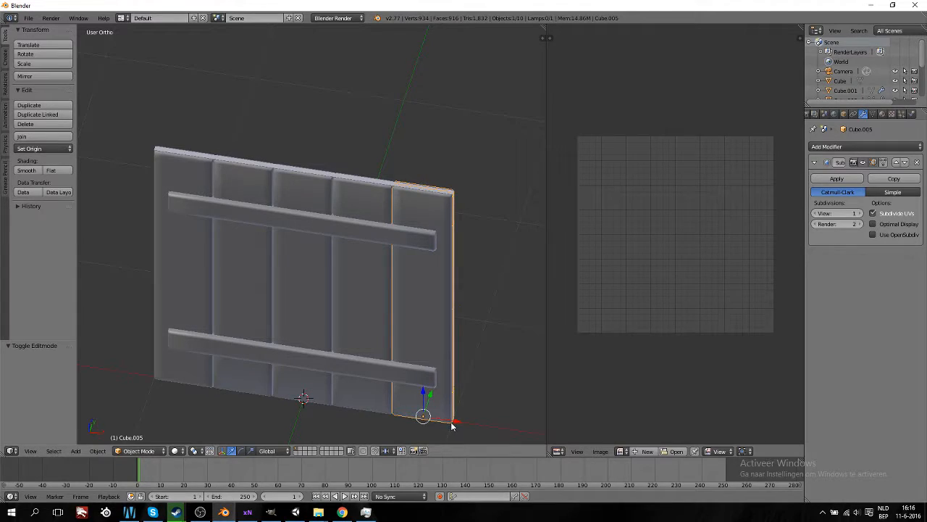
key(shift+d)
key(KP_1)
key(x)
click(516, 395)
Duplicate the fence's leftmost plank and move the copy -0.4 along X to extend that end.
right_click(148, 270)
key(shift+d)
key(x)
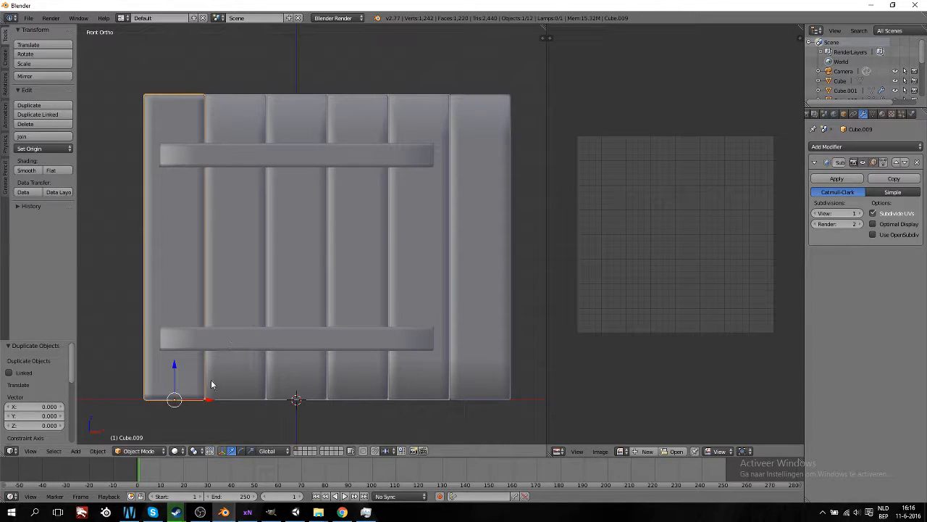
click(142, 407)
Select all seven planks and both crossbars and export them as OBJ over WoodFenceHP.obj on the Desktop.
middle_drag(253, 308, 274, 283)
shift+right_click(210, 215)
shift+right_click(272, 233)
shift+right_click(323, 251)
shift+right_click(366, 264)
shift+right_click(417, 275)
shift+right_click(457, 286)
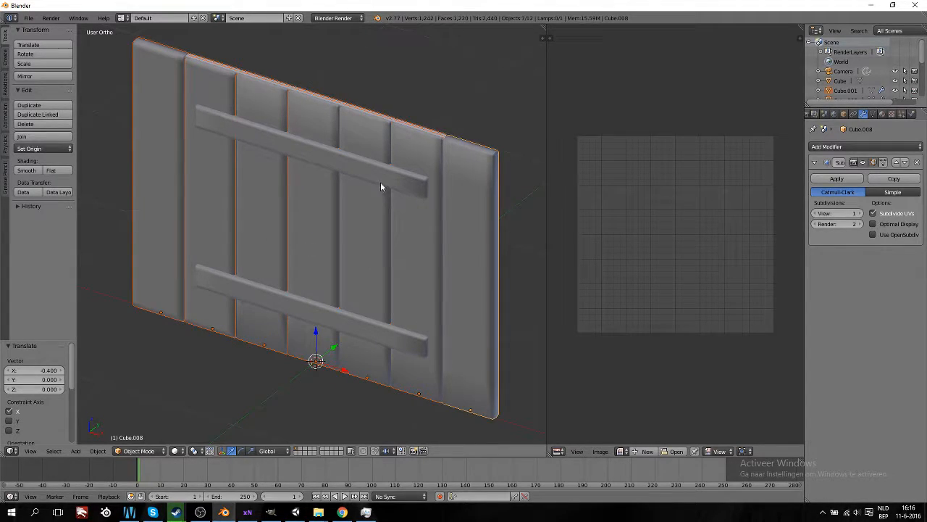
shift+right_click(331, 321)
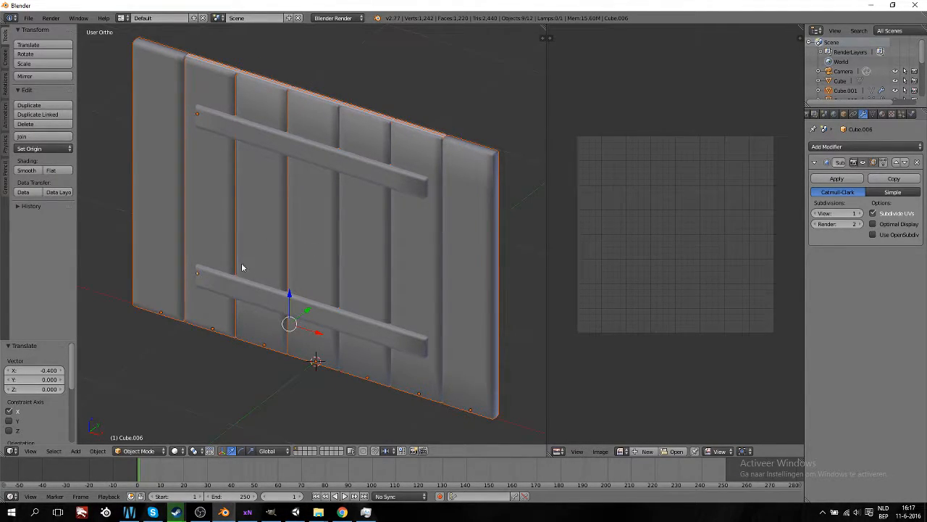
click(28, 17)
mouse_move(49, 203)
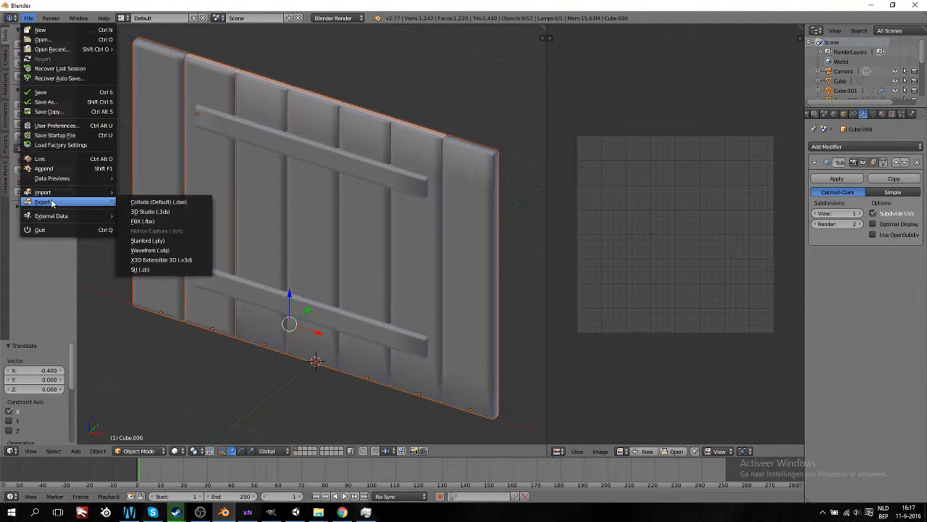
click(159, 250)
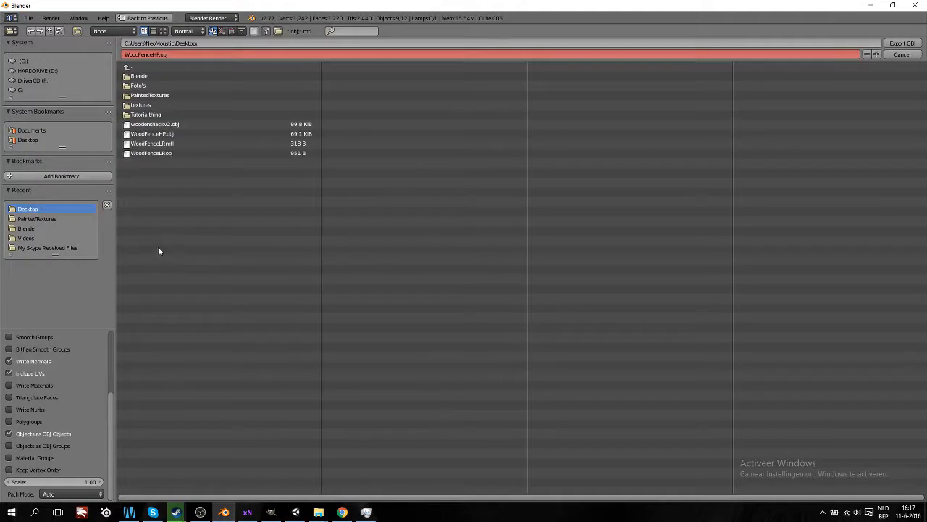
click(156, 136)
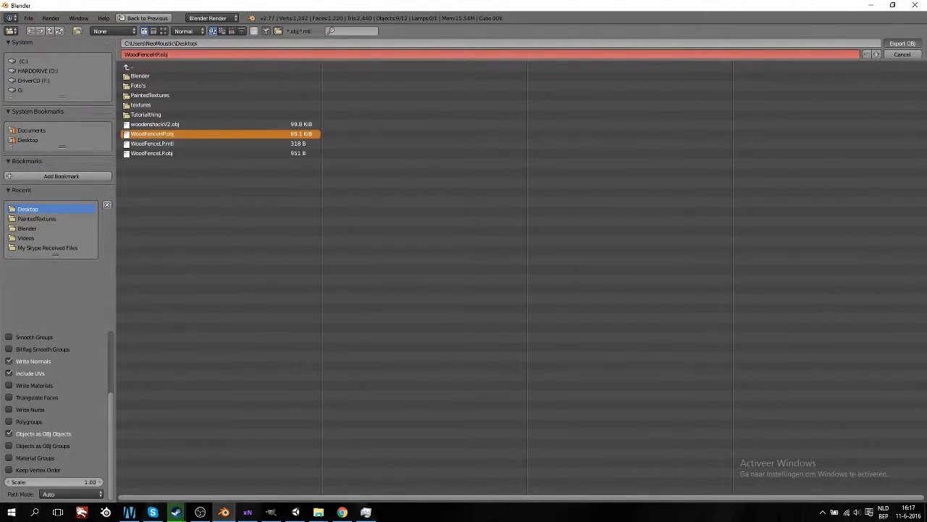
click(902, 44)
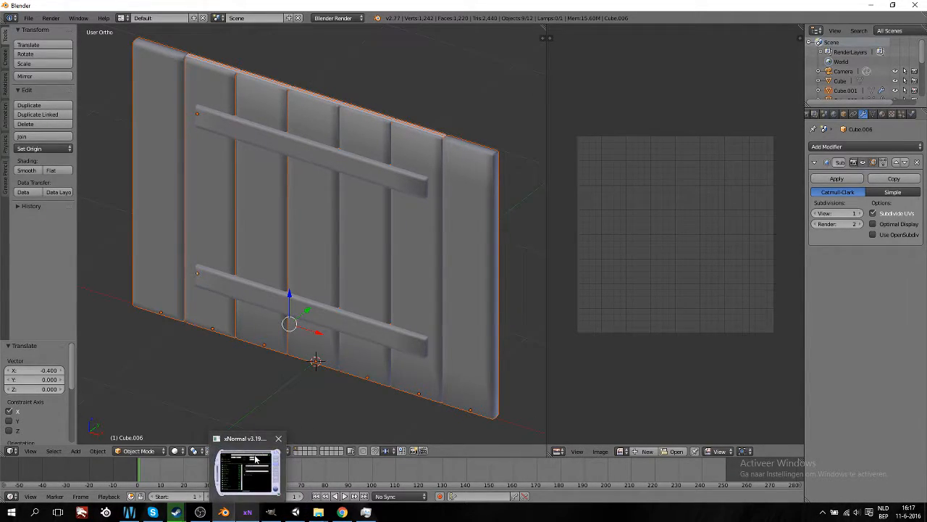
Switch to xNormal and rebake the normal, height and ambient occlusion maps, overwriting the existing FenceTutorial files.
click(247, 512)
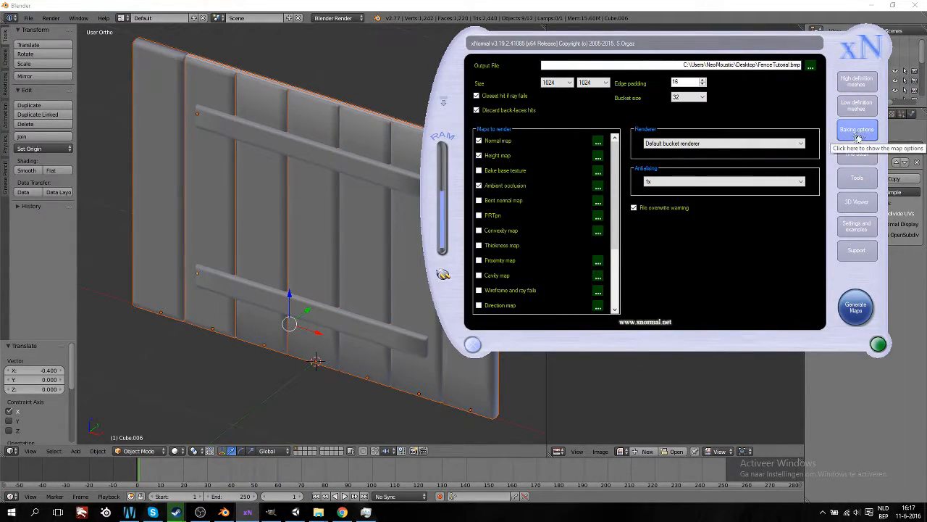
click(862, 319)
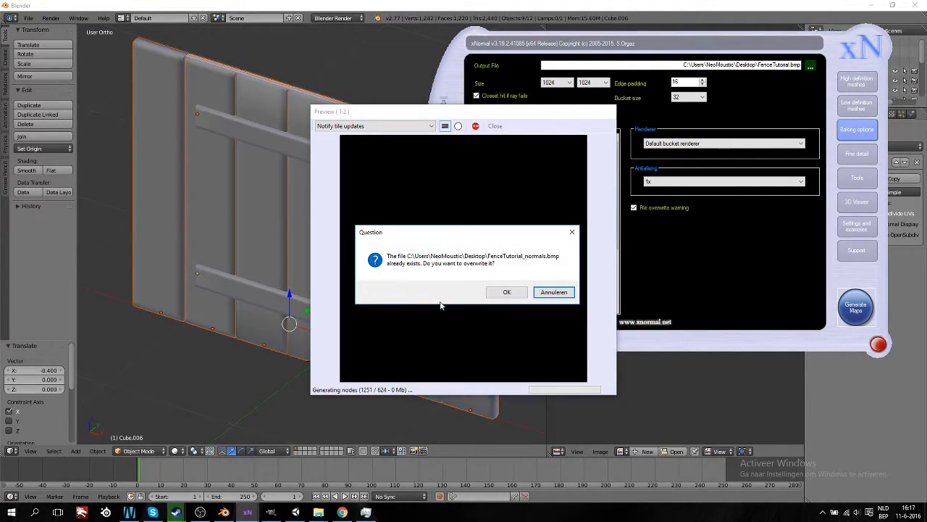
click(509, 292)
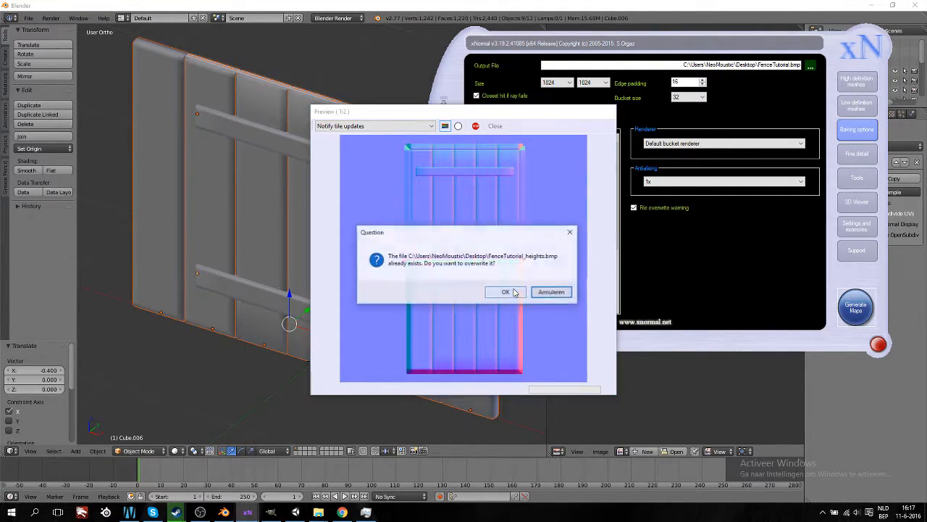
click(511, 292)
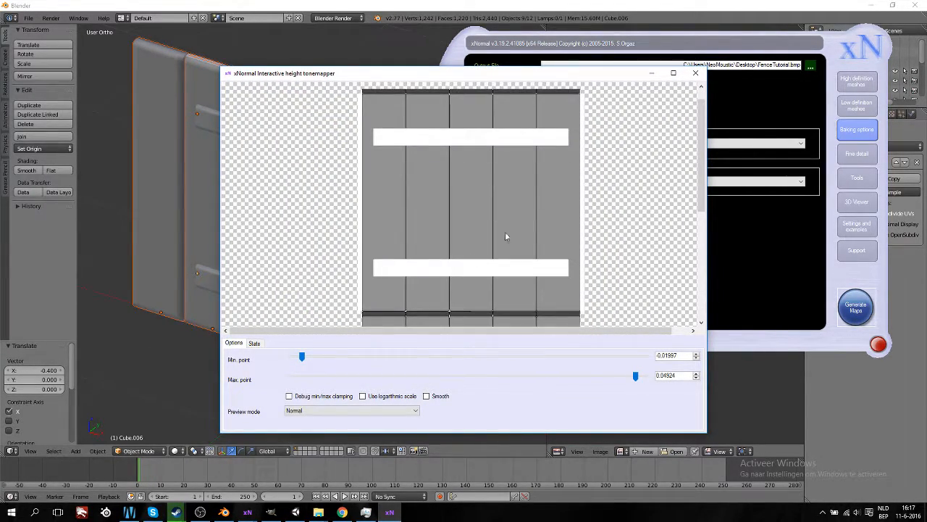
click(697, 74)
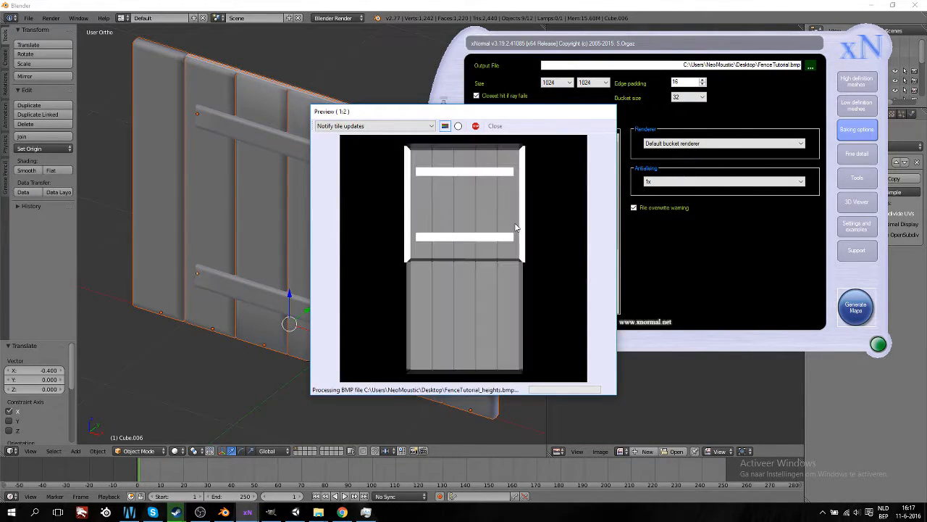
click(513, 295)
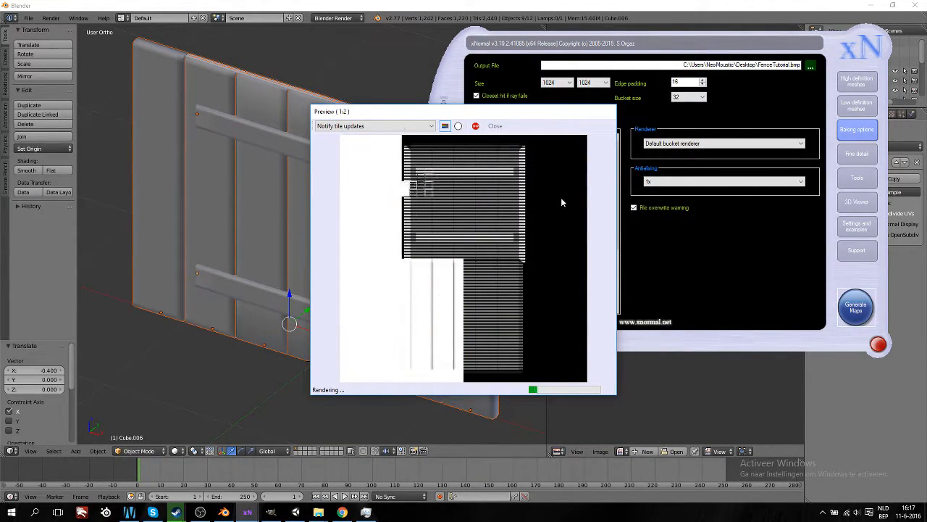
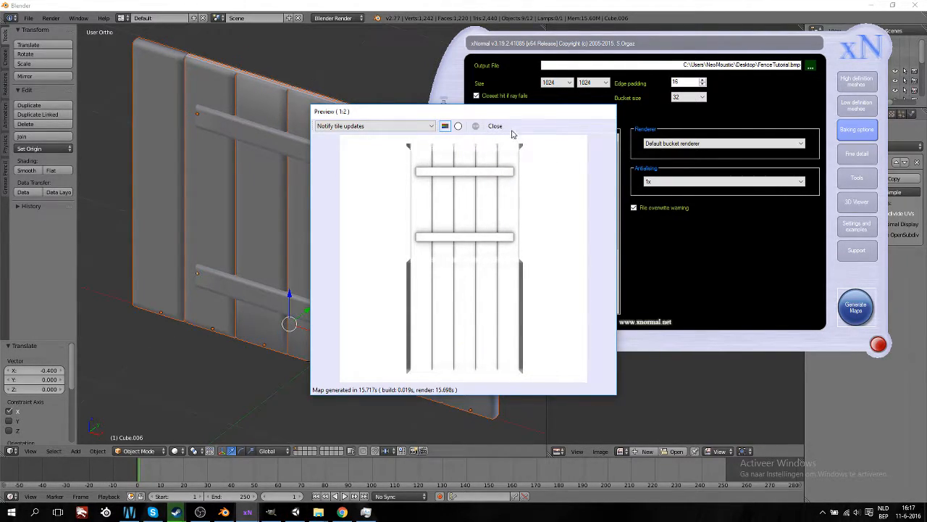
click(494, 126)
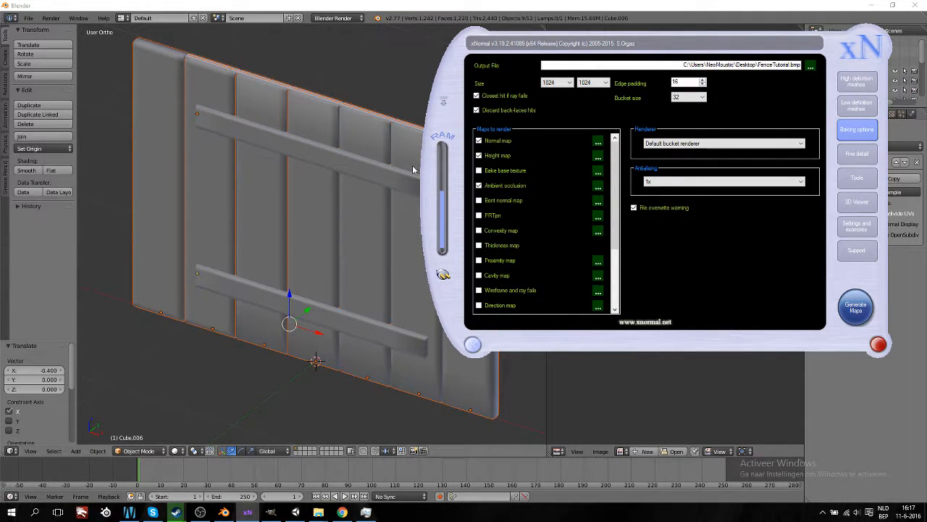
click(445, 102)
Return to Unity and move the four old FenceTutorial textures and the woodFence material into the Materials folder.
click(873, 9)
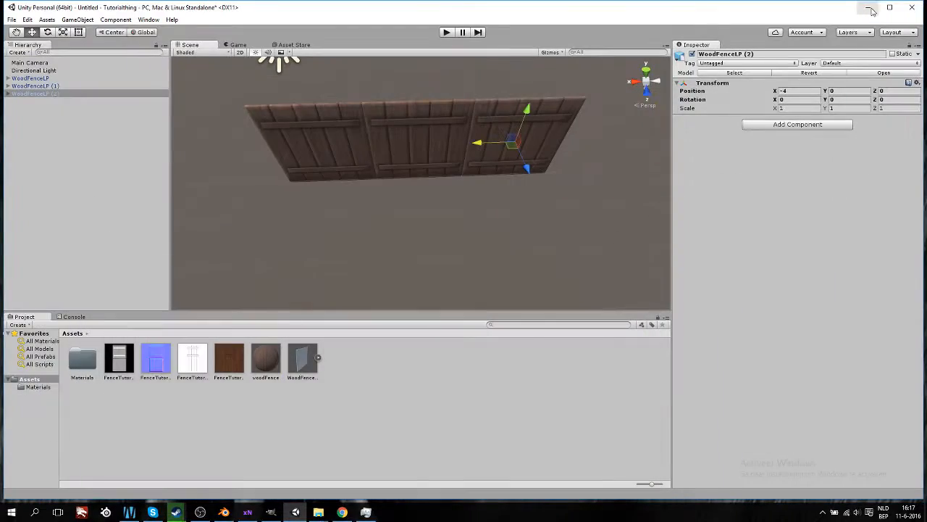
click(426, 153)
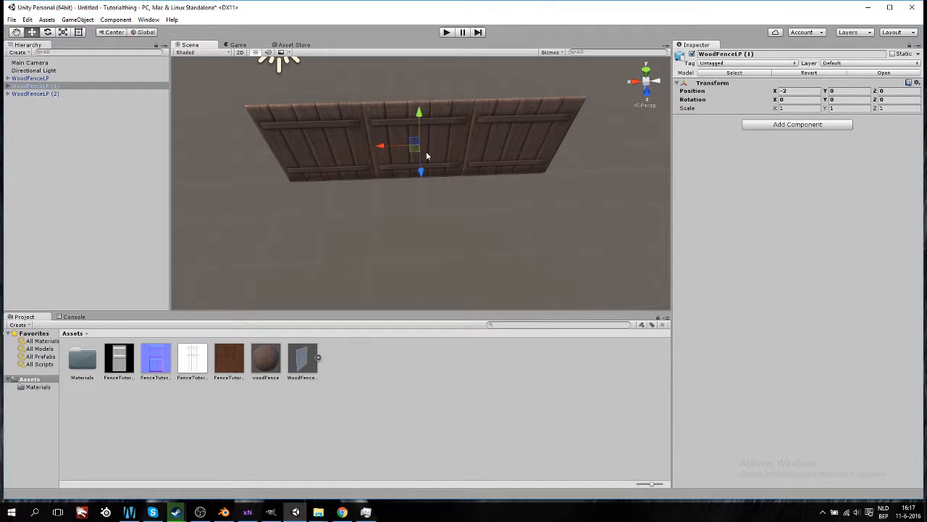
click(99, 397)
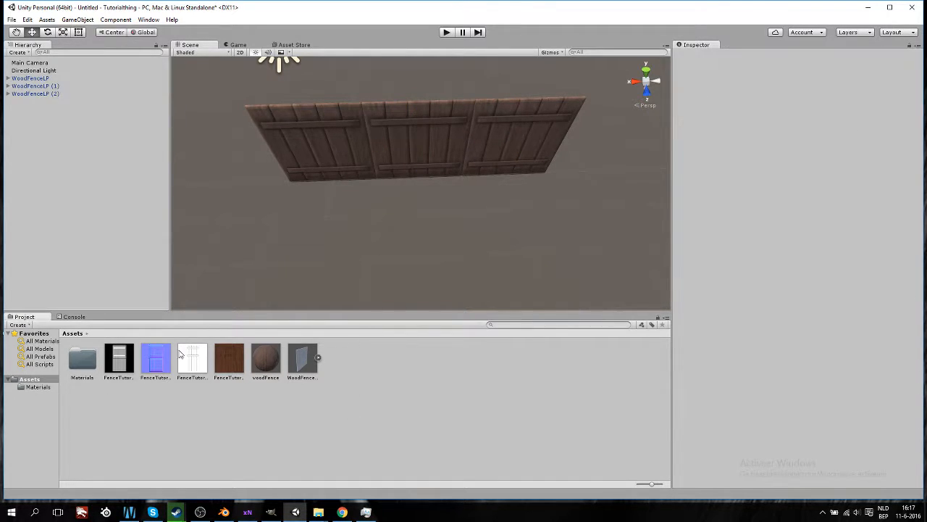
click(115, 363)
ctrl+click(155, 365)
ctrl+click(190, 362)
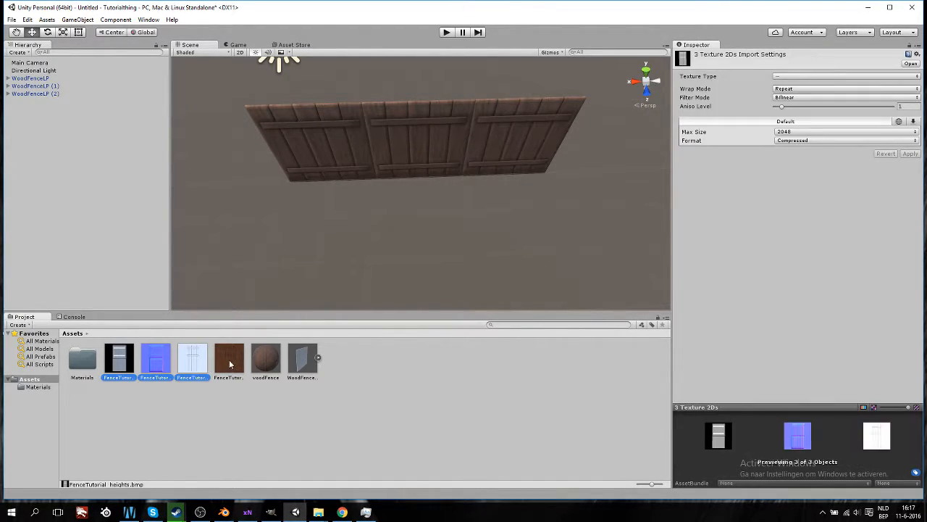
ctrl+click(301, 364)
ctrl+click(304, 364)
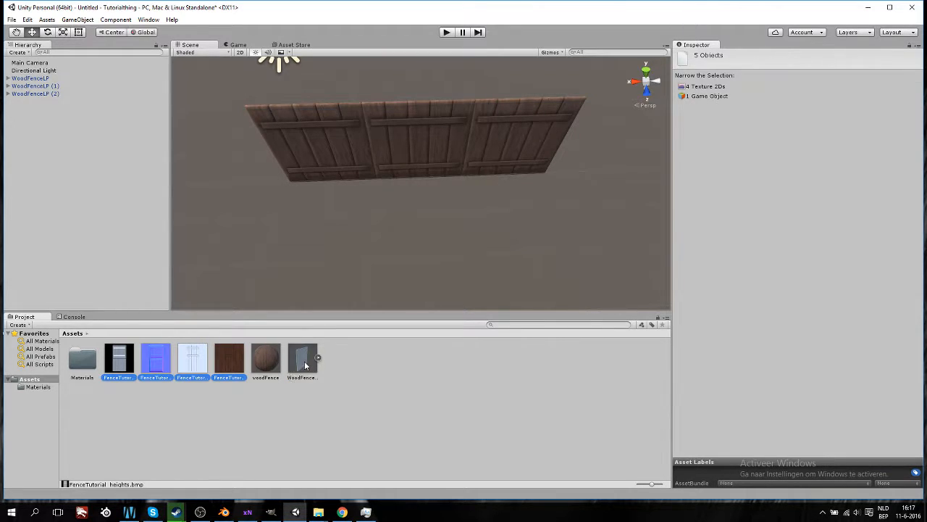
ctrl+click(266, 367)
drag(126, 360, 83, 363)
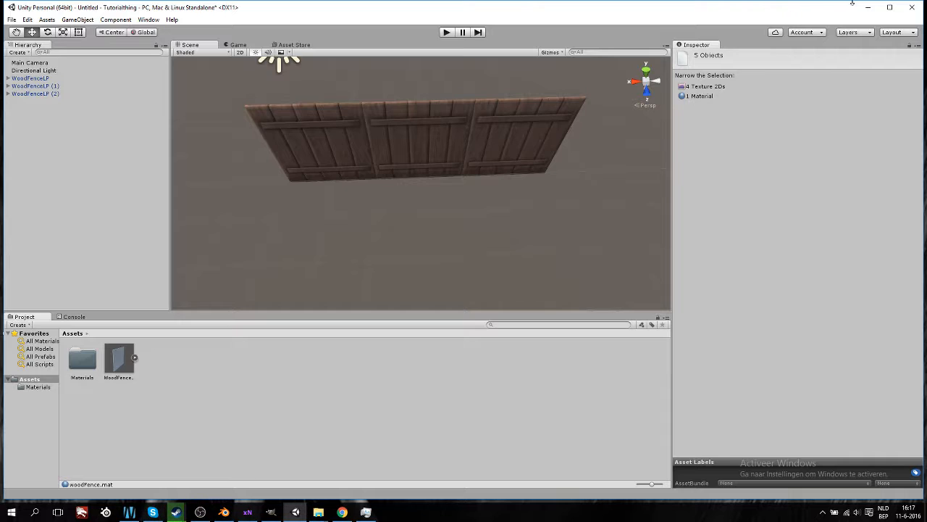
Import the FenceTutorial normals, heights, occlusion and texture images from the desktop into Unity's Assets folder.
click(868, 7)
click(248, 266)
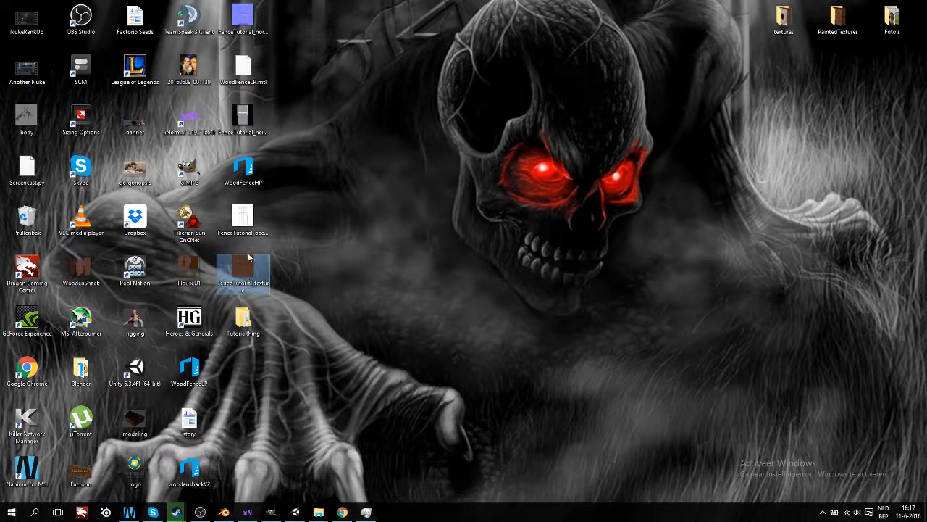
shift+click(246, 226)
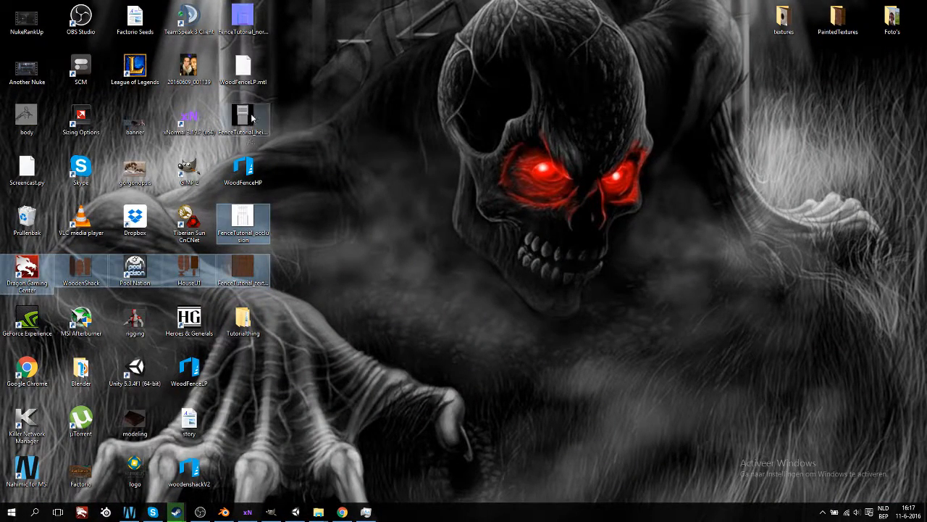
click(242, 269)
ctrl+click(244, 217)
ctrl+click(247, 109)
ctrl+click(246, 69)
ctrl+click(247, 16)
ctrl+click(254, 71)
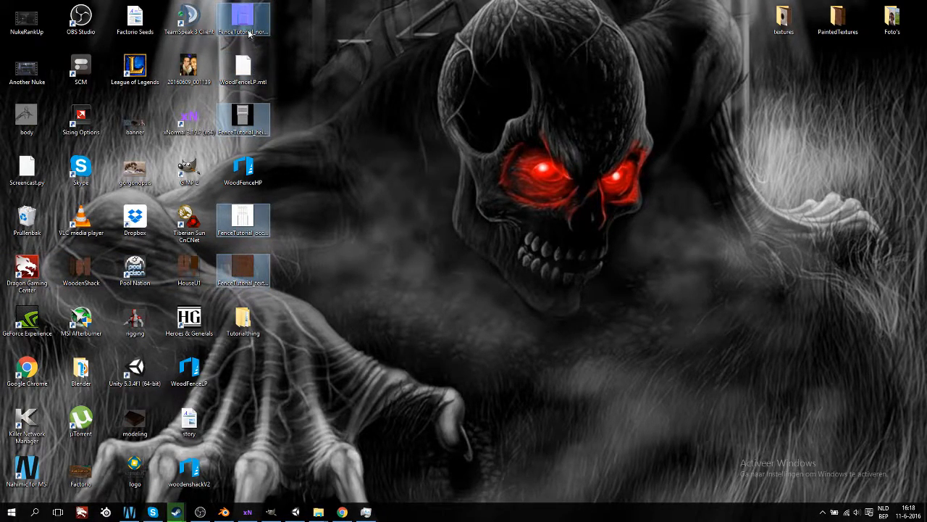
drag(244, 22, 319, 401)
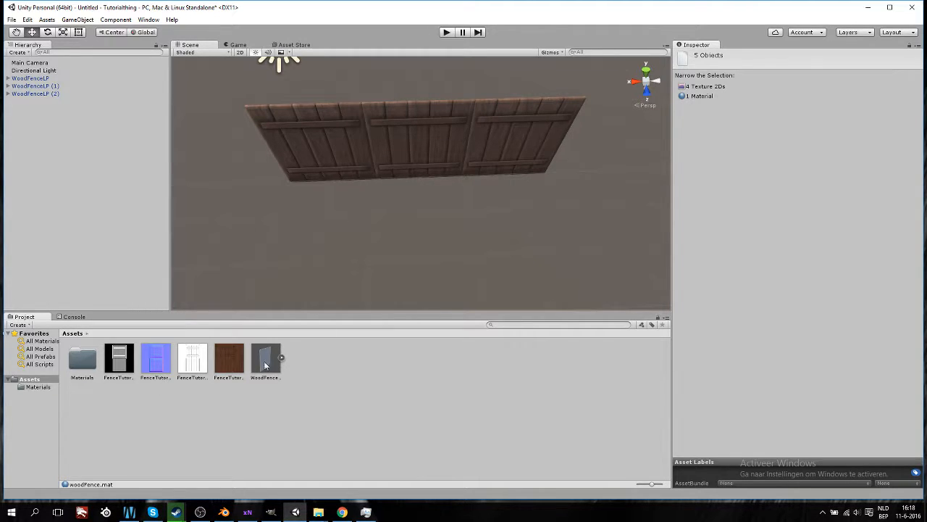
Create a new material named woodtext in Assets and apply it to the first two fence sections.
right_click(333, 355)
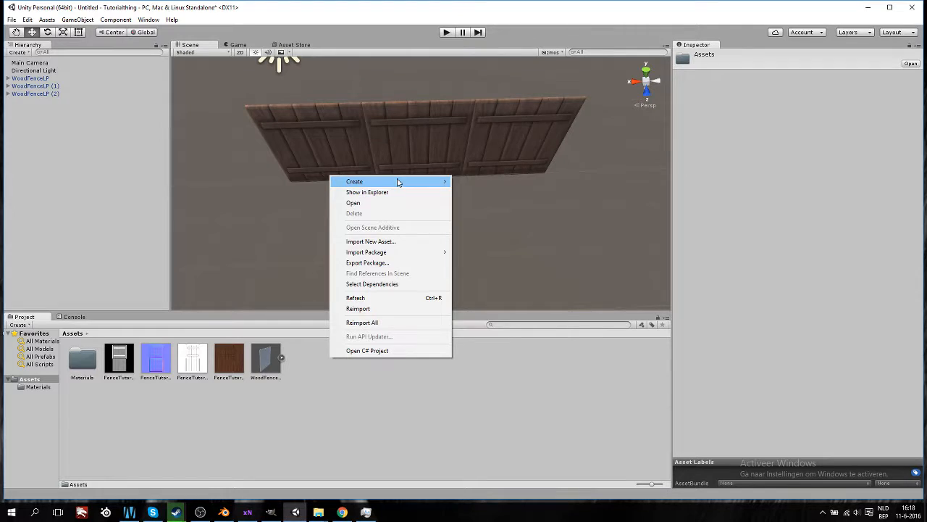
mouse_move(399, 182)
click(509, 281)
key(Return)
text(woo)
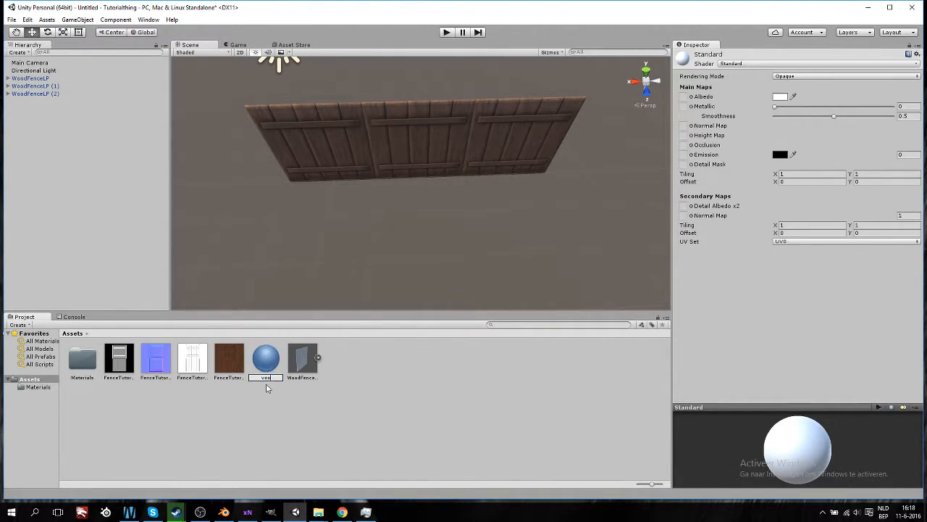
key(Return)
drag(302, 360, 317, 97)
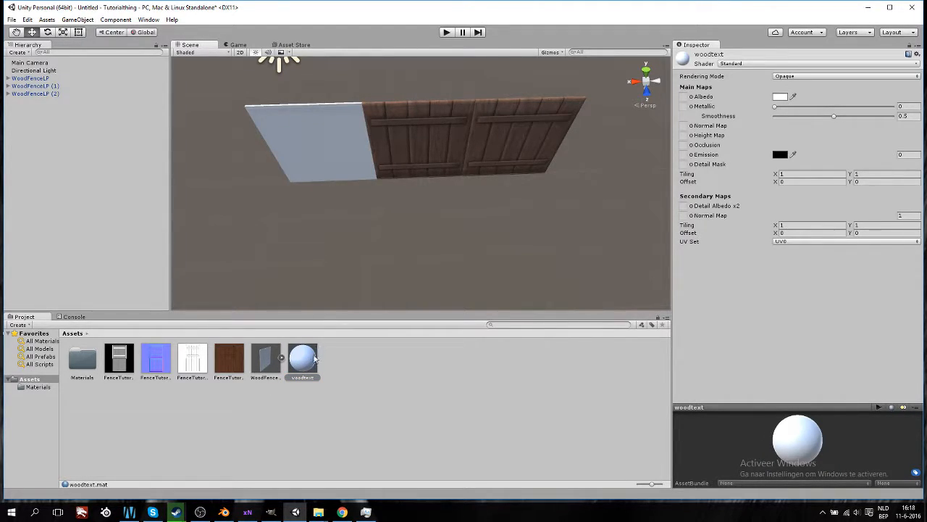
drag(316, 357, 399, 155)
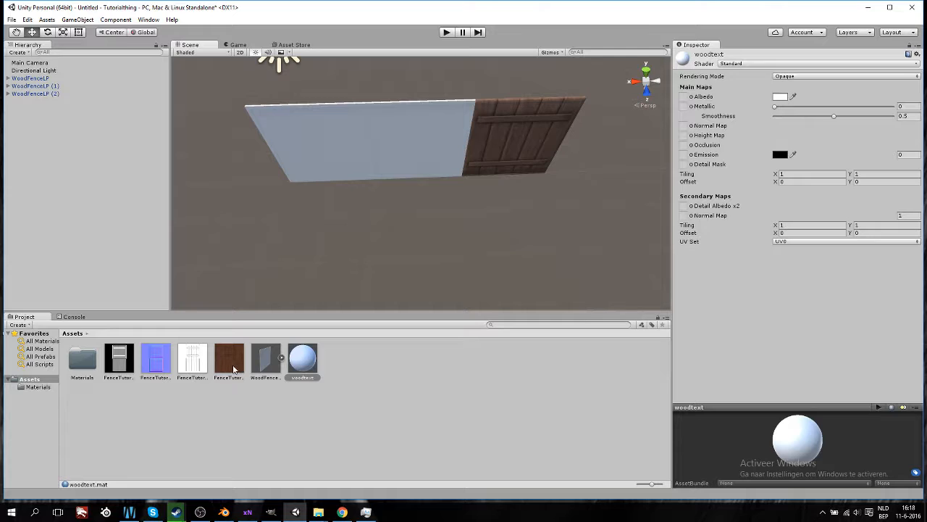
Assign FenceTutorial_normals, fixed as a normal map, and the FenceTutorial occlusion texture to the woodtext material's matching slots.
drag(154, 368, 683, 126)
click(905, 146)
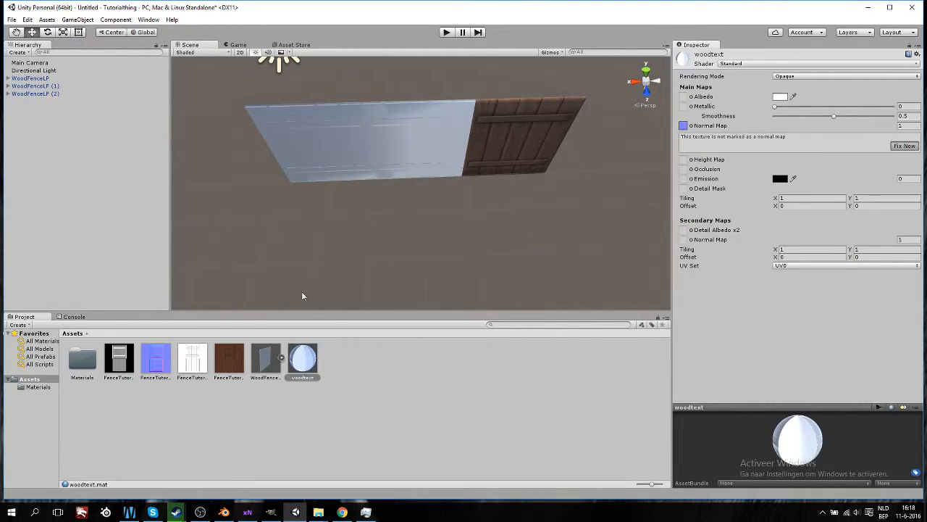
click(157, 364)
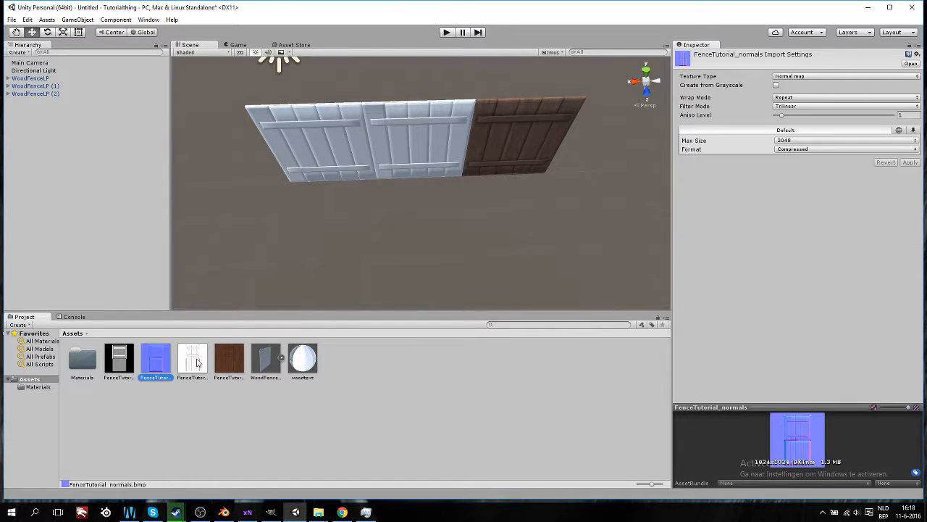
click(303, 361)
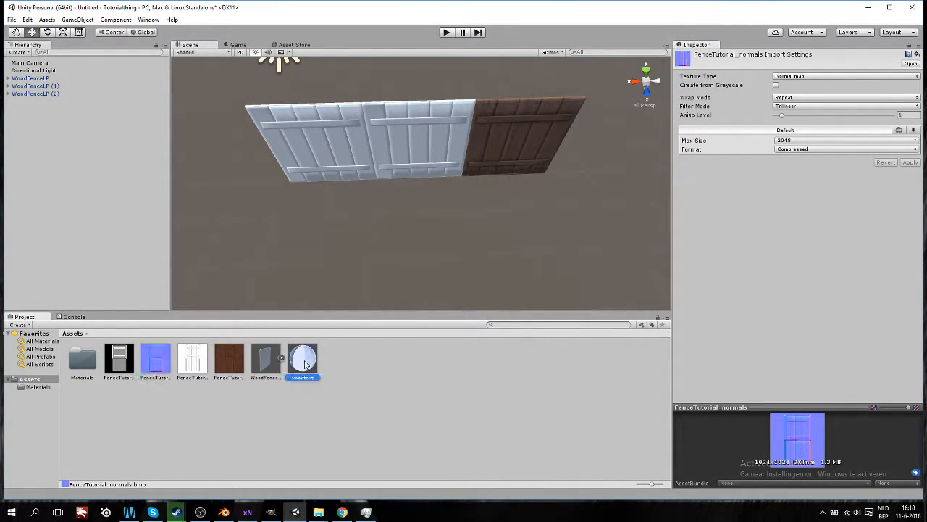
drag(704, 182, 692, 147)
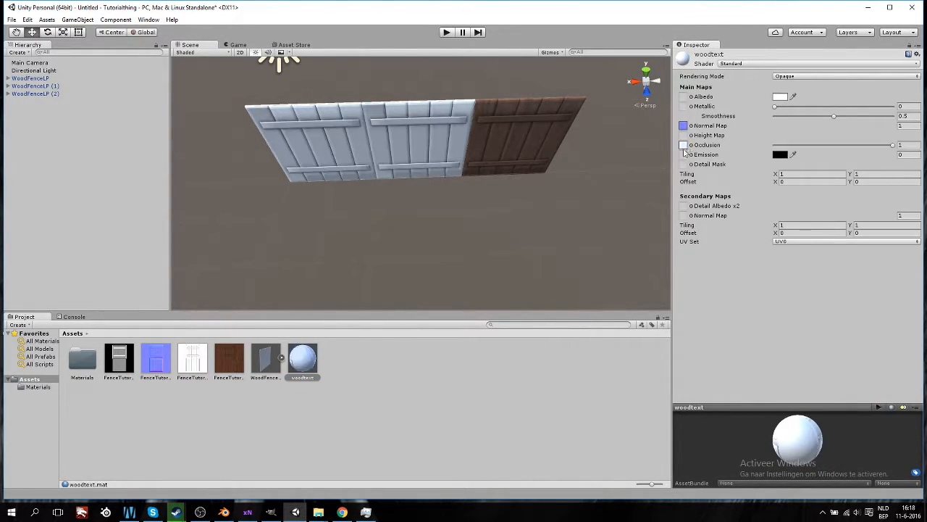
Assign the FenceTutorial heights image to the woodtext material's height map and the brown wood texture to its albedo.
drag(127, 364, 684, 135)
drag(231, 363, 686, 97)
right_drag(485, 194, 444, 158)
scroll(435, 232, up, 6)
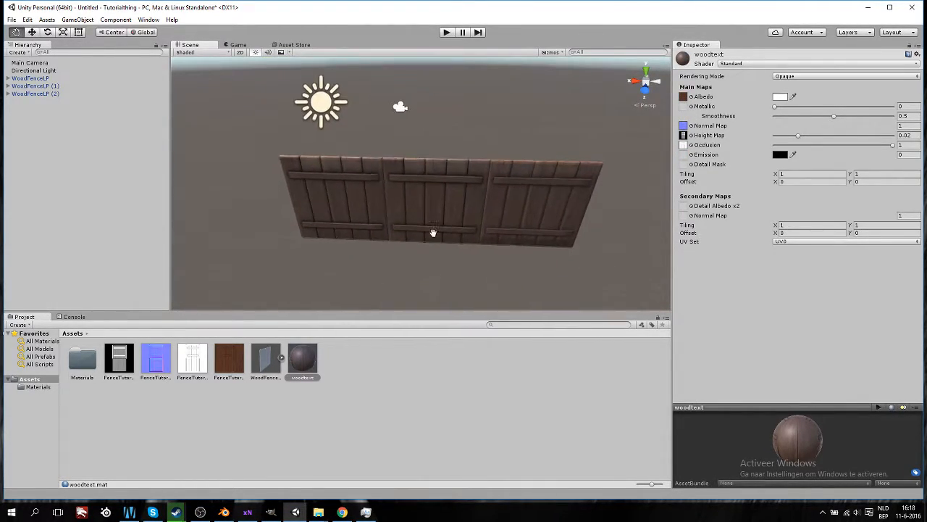
scroll(391, 210, down, 4)
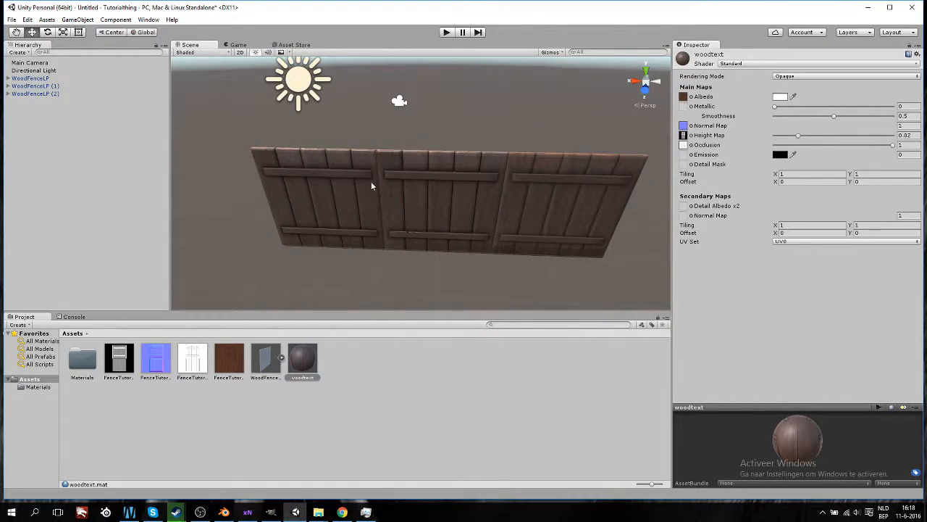
Change the woodtext material's shader to Standard (Specular setup).
click(822, 63)
click(797, 90)
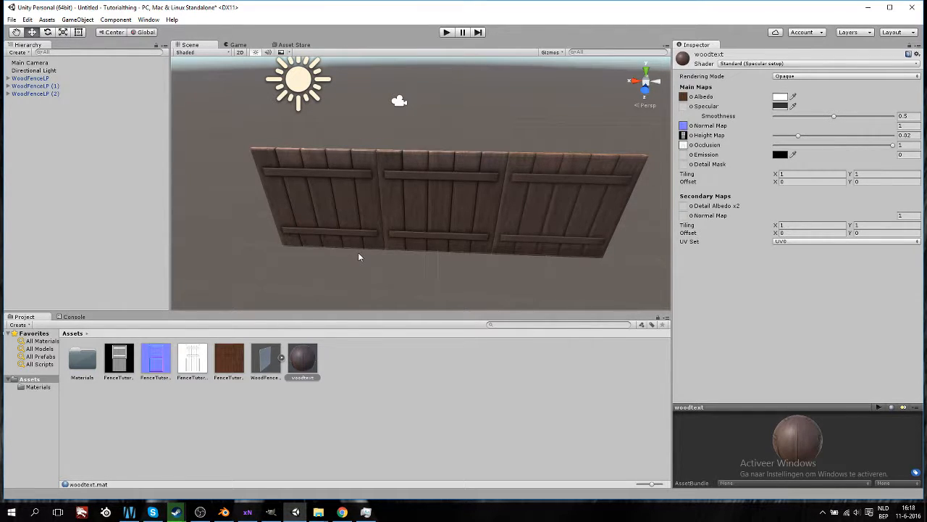
scroll(409, 208, up, 4)
scroll(367, 228, down, 3)
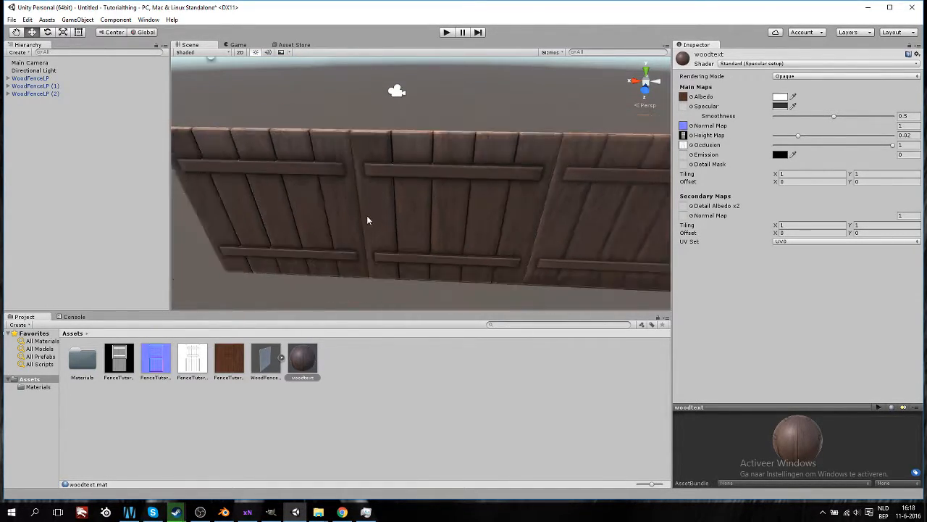
Examine the seams between the three textured fence sections from close up, at an angle and from a distance.
scroll(393, 217, up, 2)
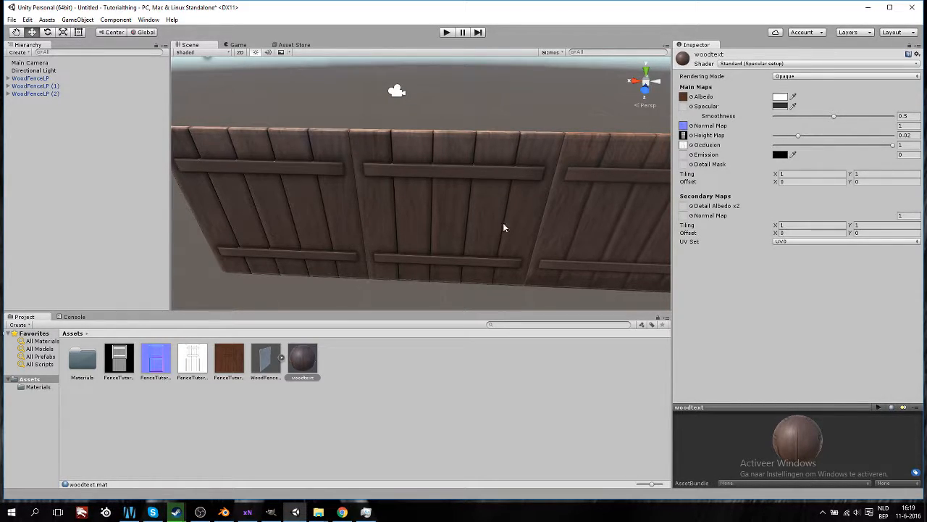
scroll(499, 227, down, 8)
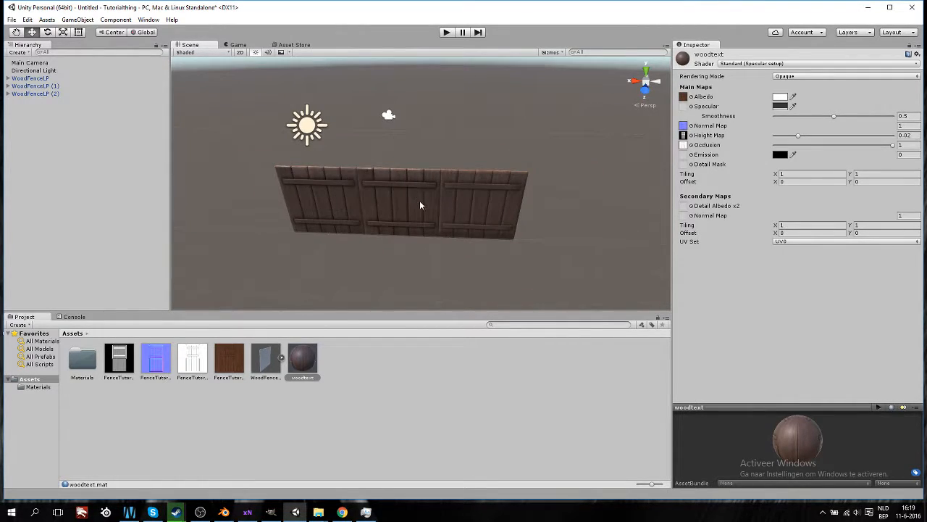
scroll(425, 216, up, 5)
mouse_move(494, 206)
alt+mouse_down()
mouse_move(445, 218)
mouse_move(511, 223)
mouse_move(497, 221)
alt+mouse_up()
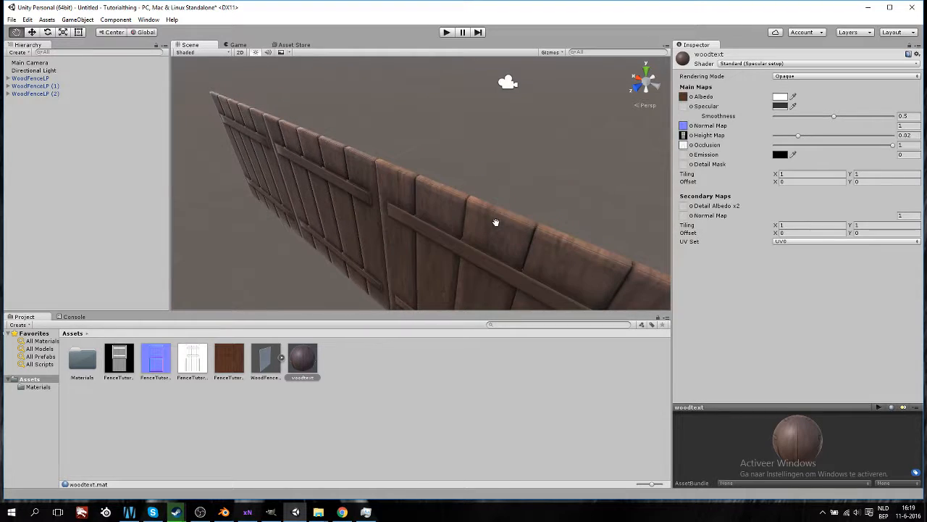
alt+drag(387, 239, 511, 225)
middle_drag(326, 206, 408, 218)
scroll(378, 220, down, 5)
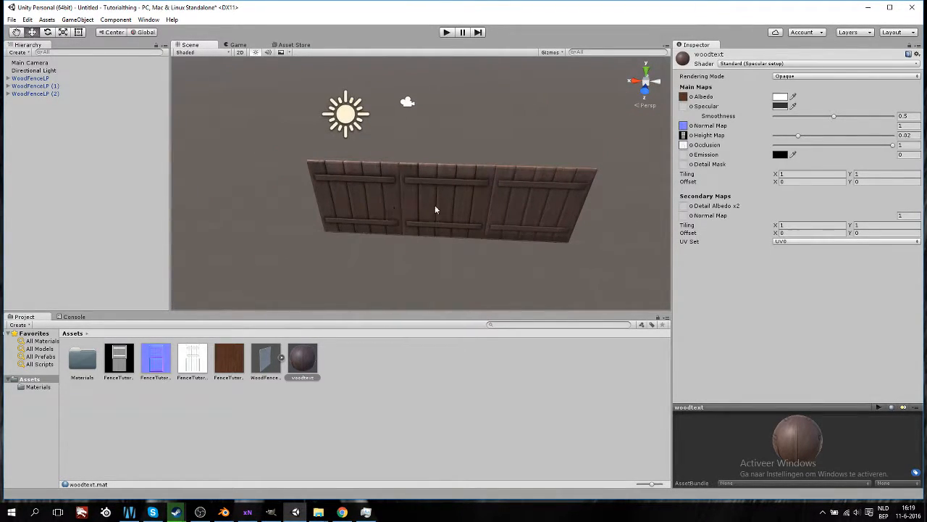
scroll(450, 184, up, 3)
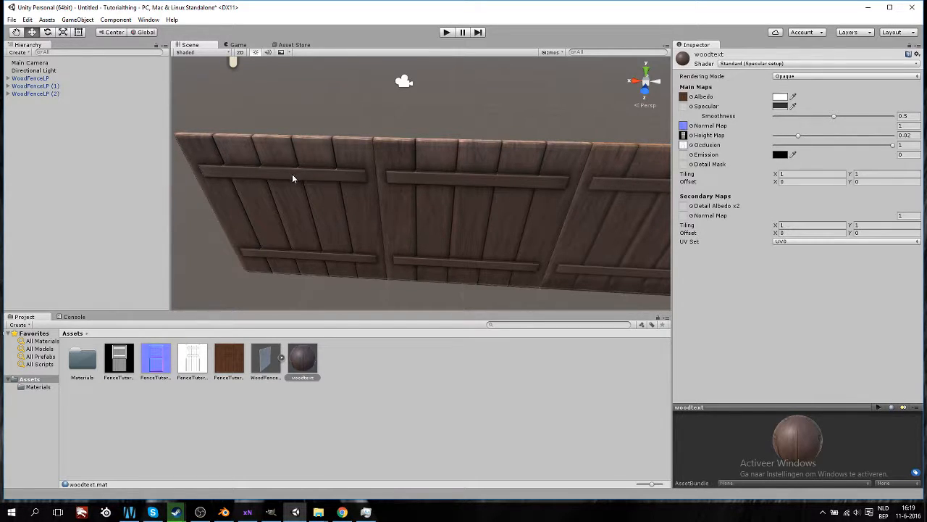
Switch to Blender and move the fence's upper crossbar 1 unit along X so it overhangs the last plank.
click(226, 506)
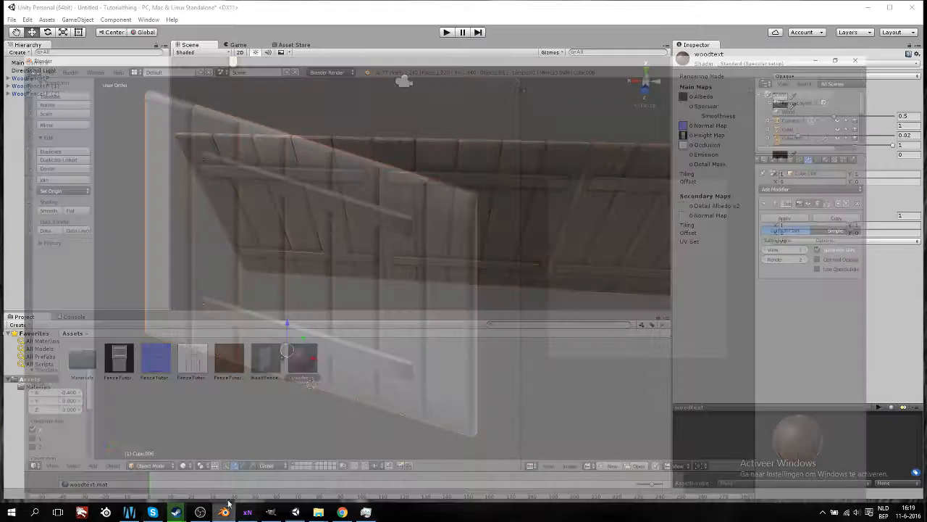
right_click(348, 169)
drag(225, 125, 361, 175)
scroll(365, 240, down, 4)
middle_drag(355, 234, 396, 232)
right_click(399, 231)
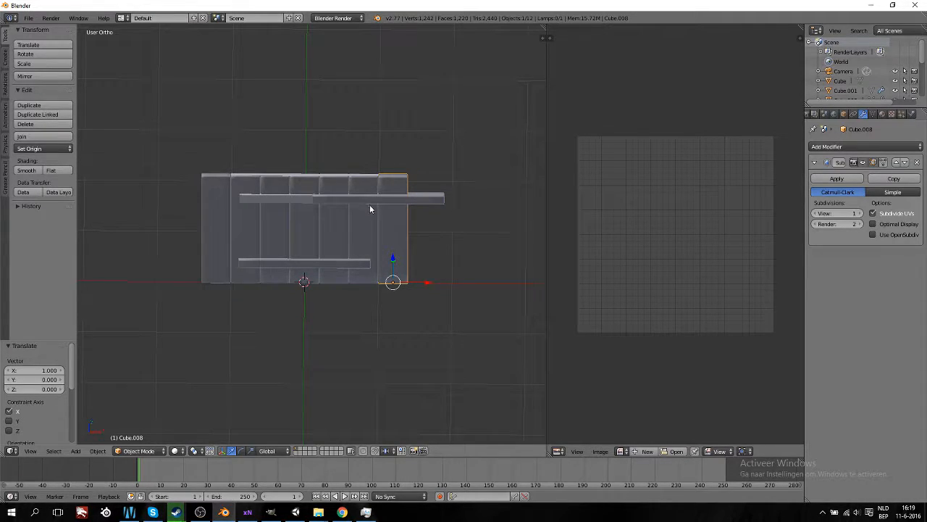
Move the lower crossbar 1 unit along X to line up with the overhanging upper one, and select the upper crossbar.
right_click(315, 262)
drag(271, 266, 354, 268)
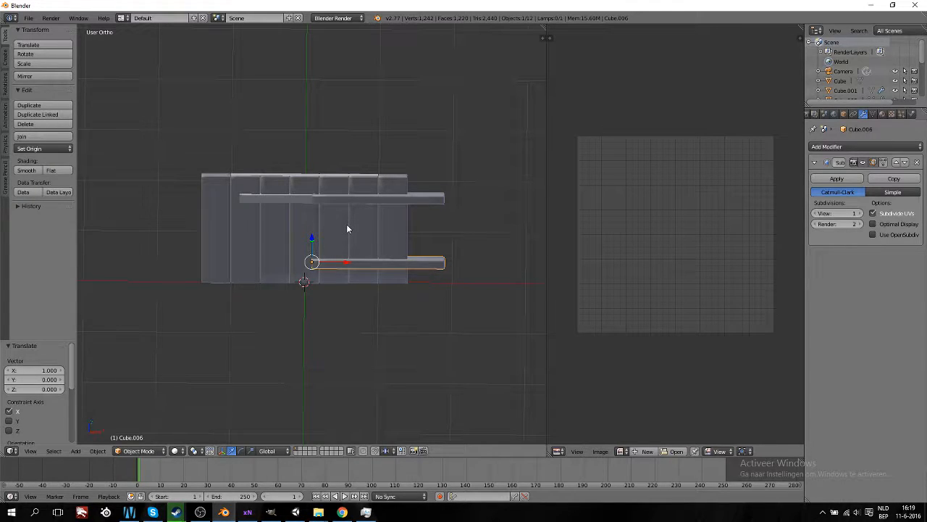
key(KP_1)
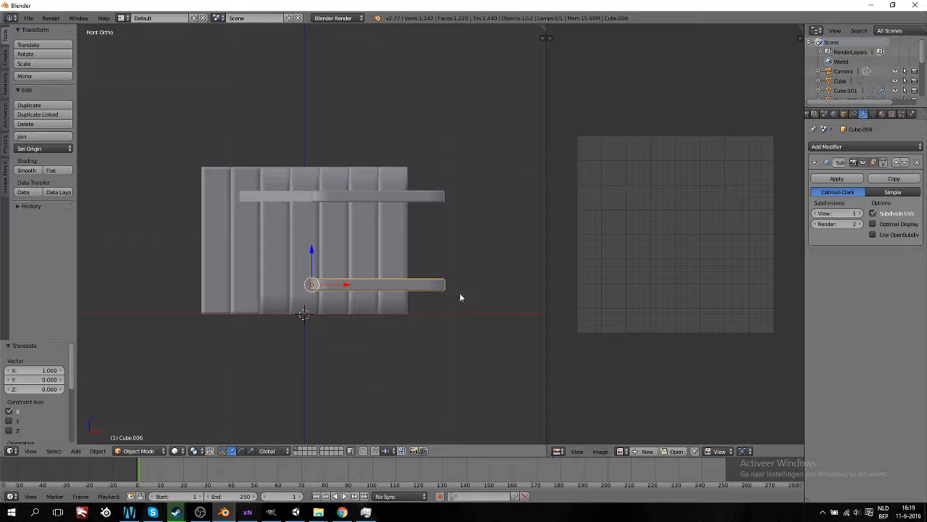
right_drag(338, 201, 334, 241)
right_click(341, 213)
middle_drag(382, 211, 370, 237)
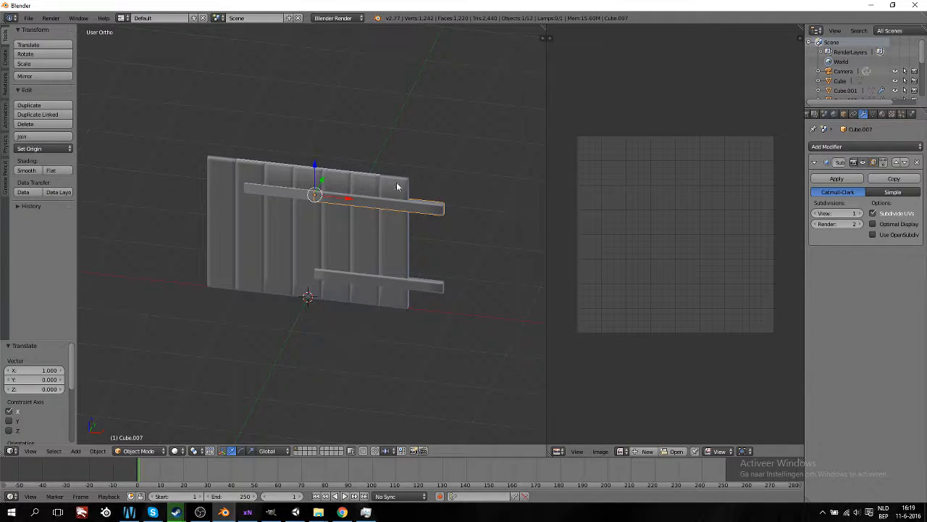
Return to Unity to view the three textured fence sections, and switch to OBS.
click(297, 513)
scroll(439, 216, down, 5)
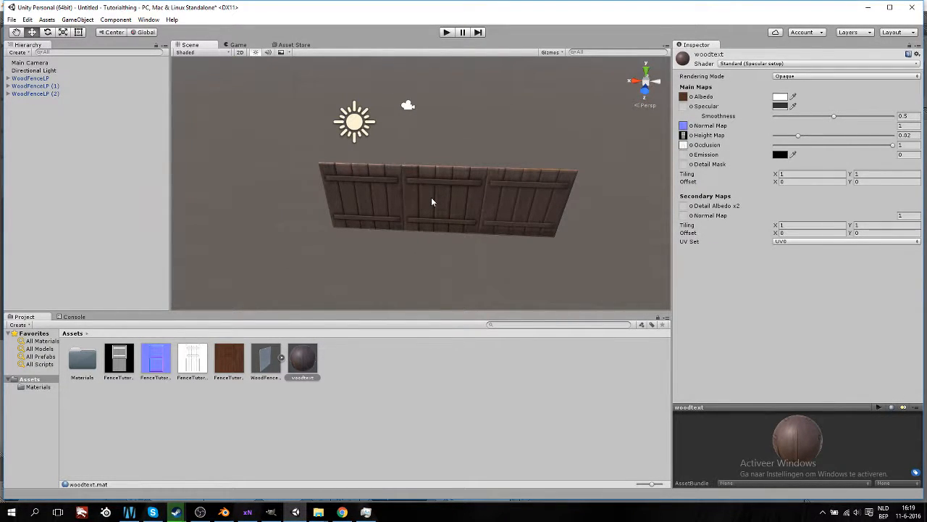
middle_drag(520, 233, 482, 242)
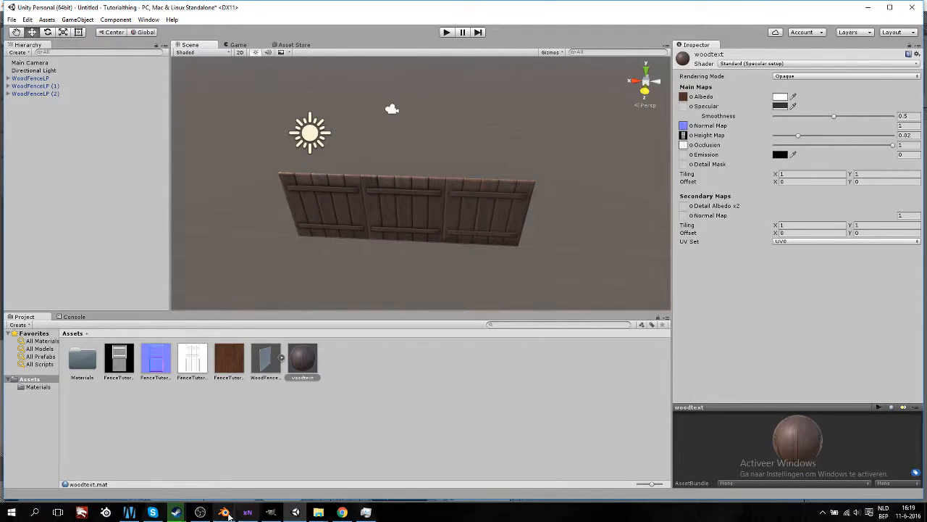
click(201, 513)
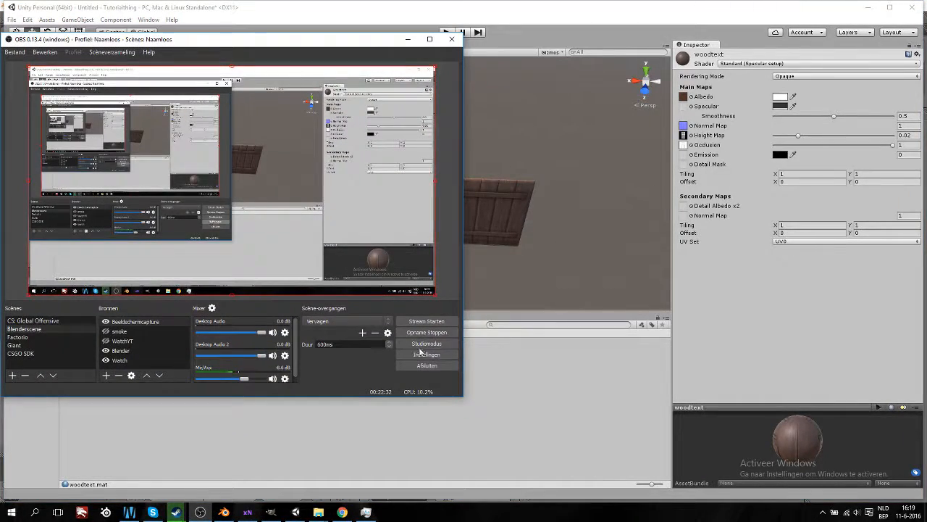